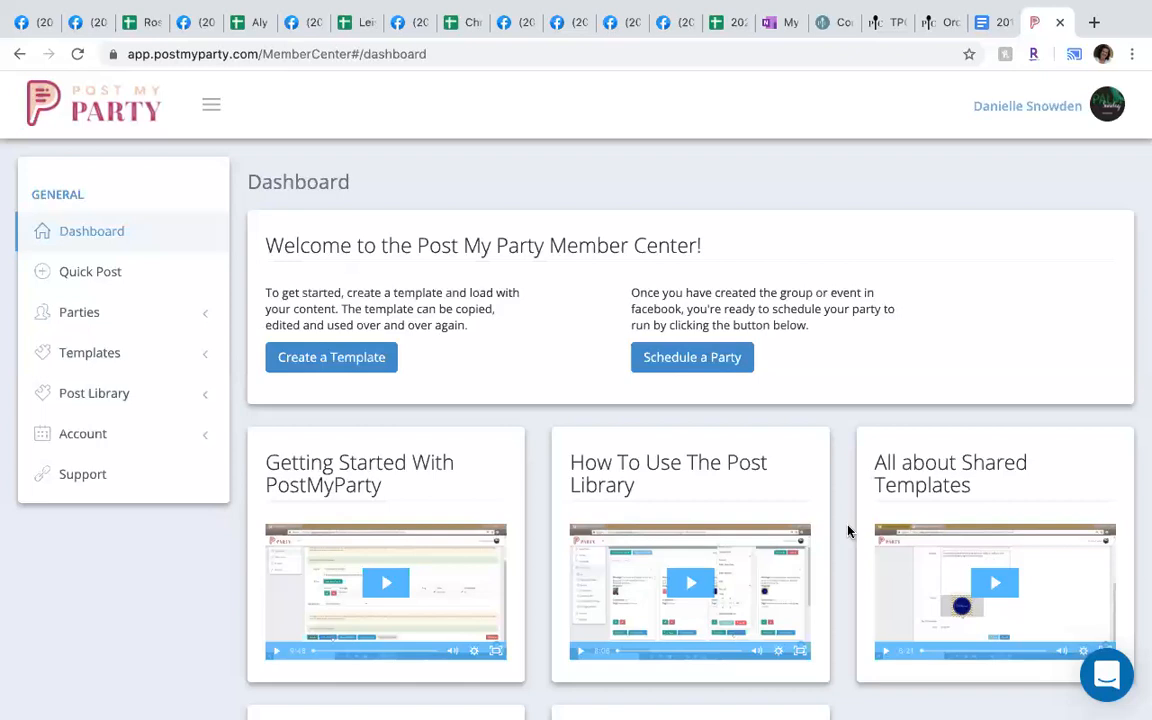
- Look over the tutorial videos offered on the member center dashboard
scroll(838, 535, down, 5)
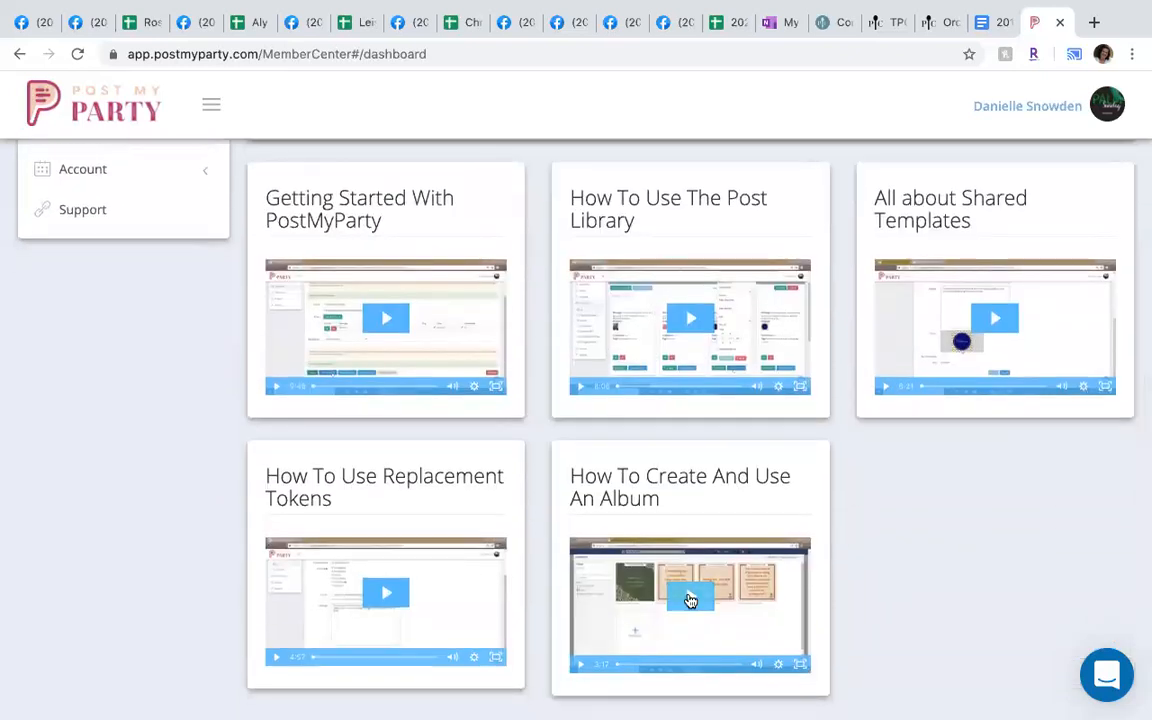
scroll(860, 540, up, 3)
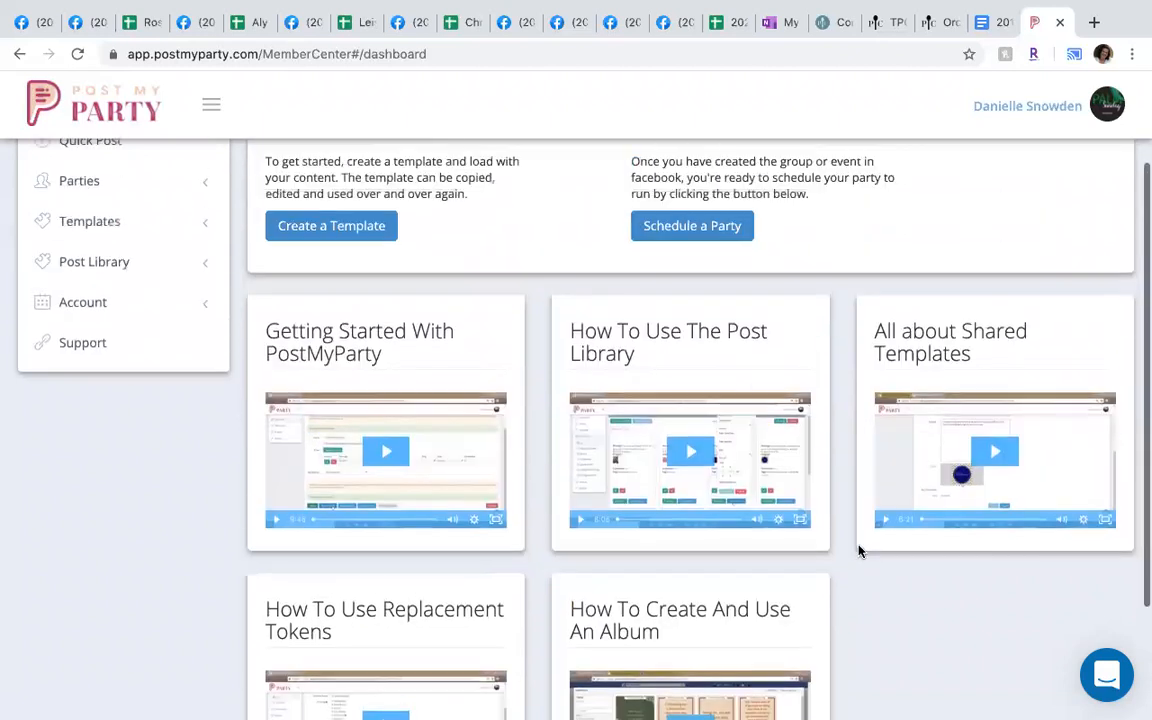
scroll(861, 501, down, 5)
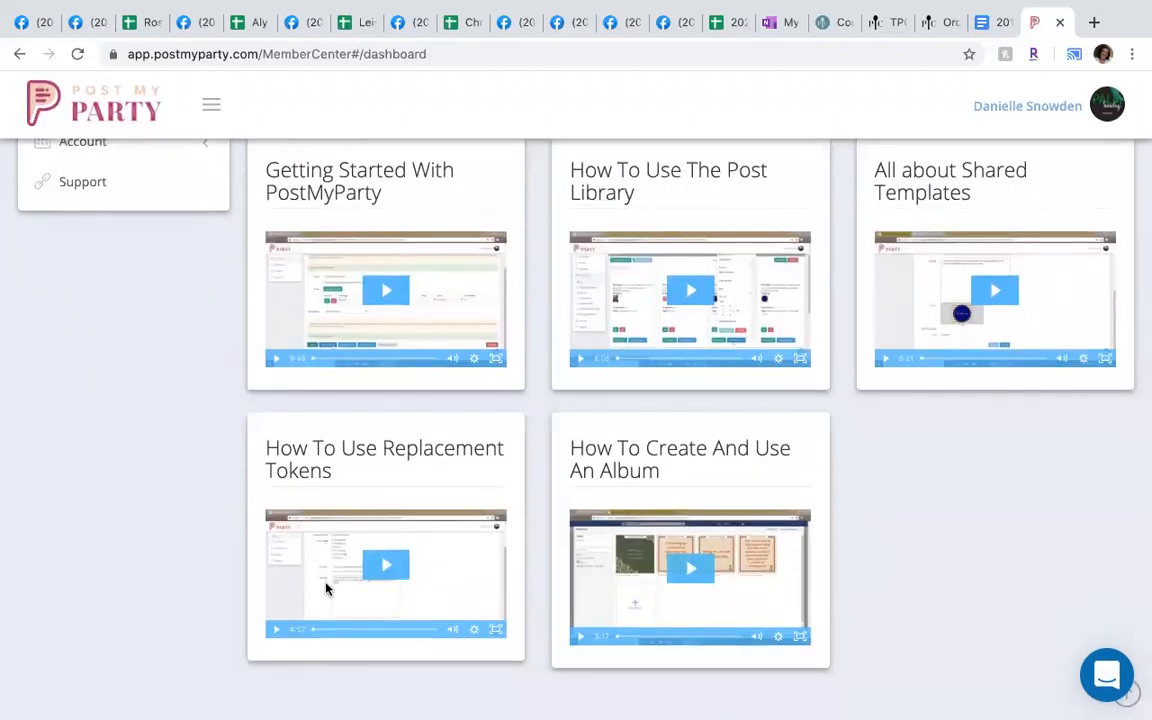
scroll(852, 528, up, 5)
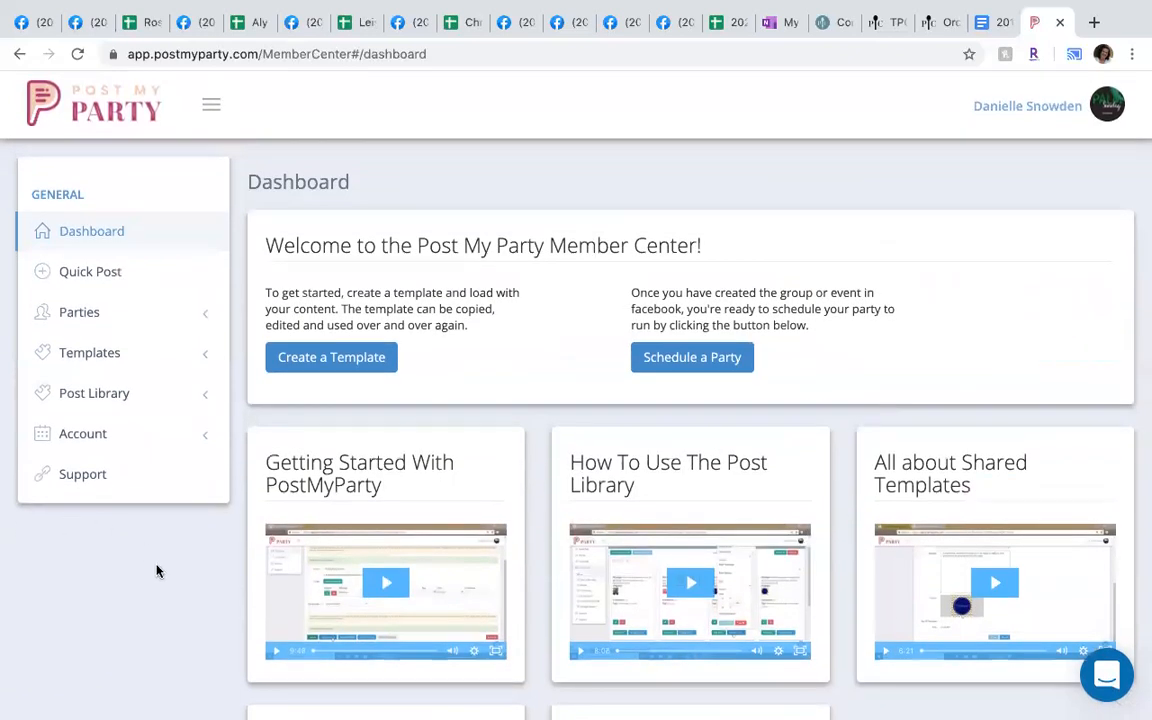
- Open the list of saved party templates and look through its first page
click(100, 358)
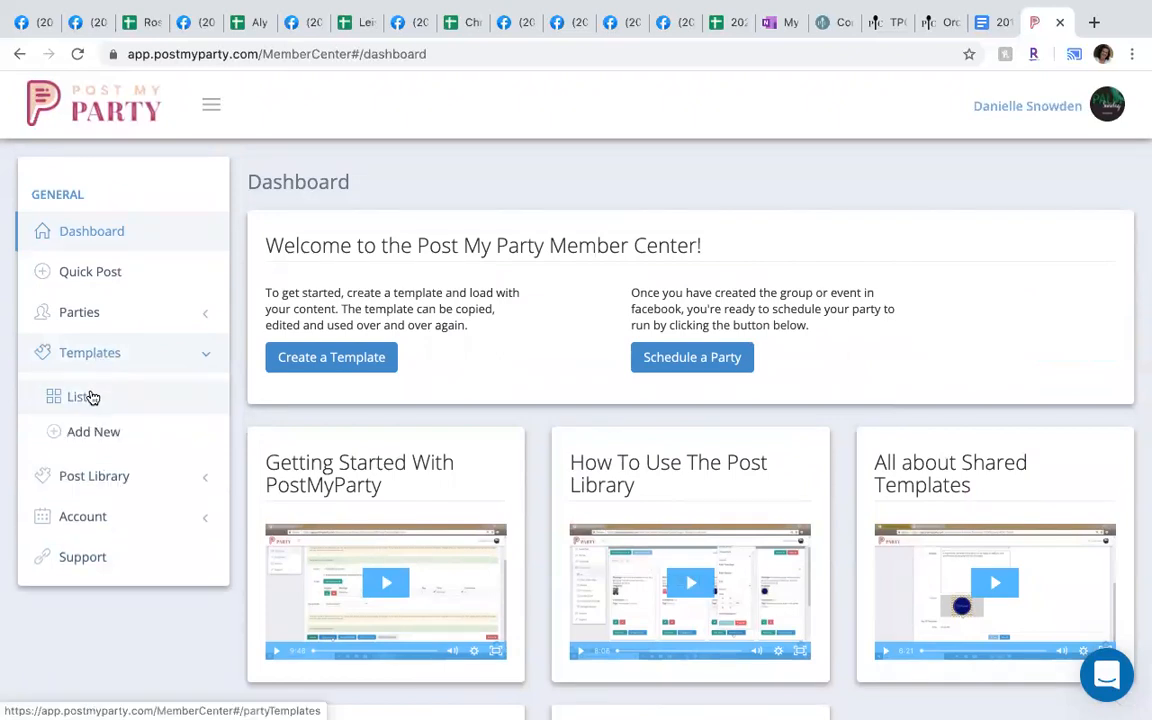
click(76, 393)
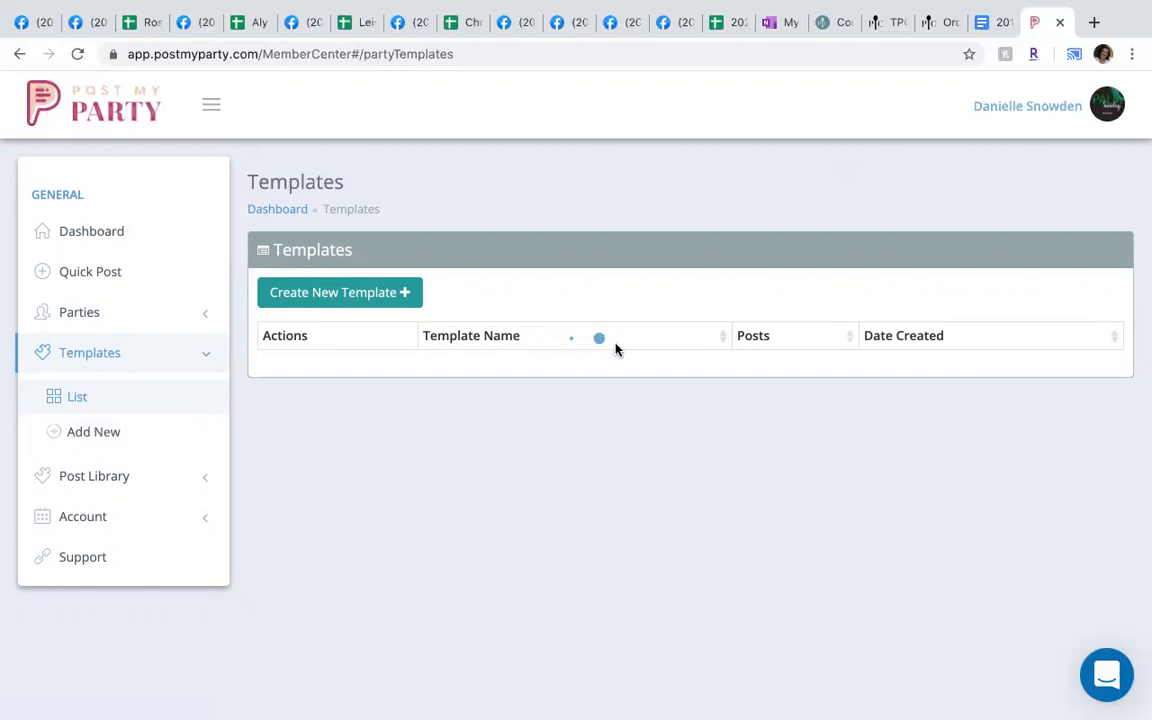
scroll(459, 275, down, 2)
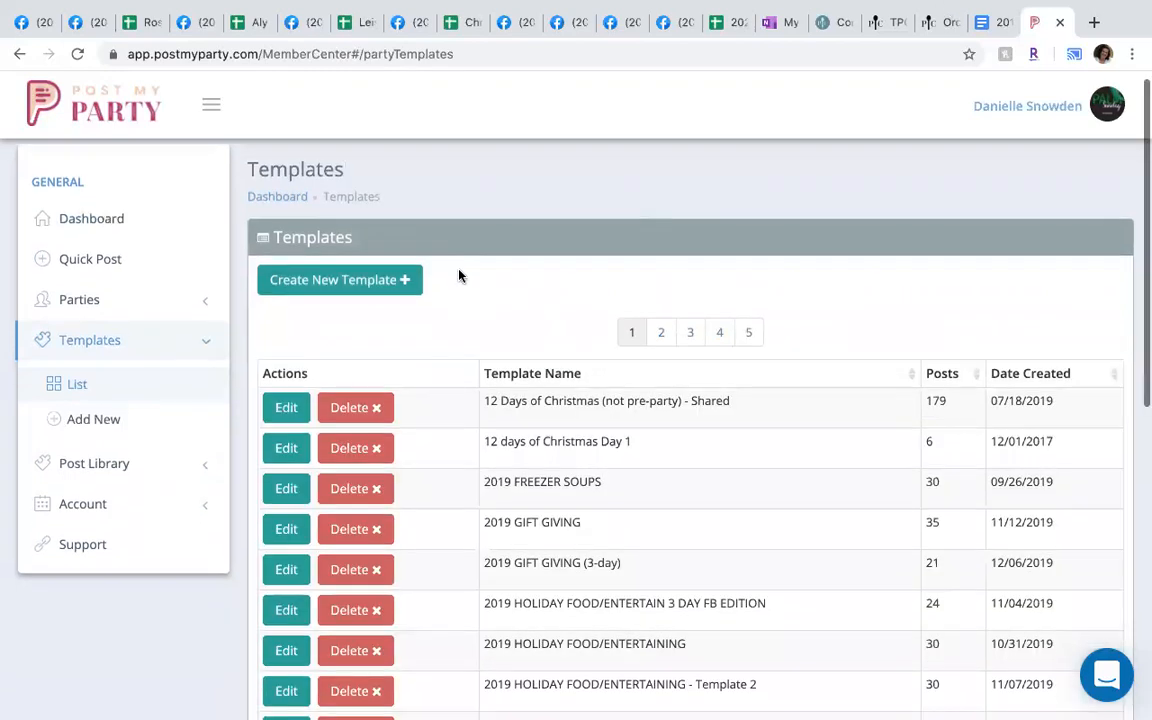
scroll(459, 275, down, 5)
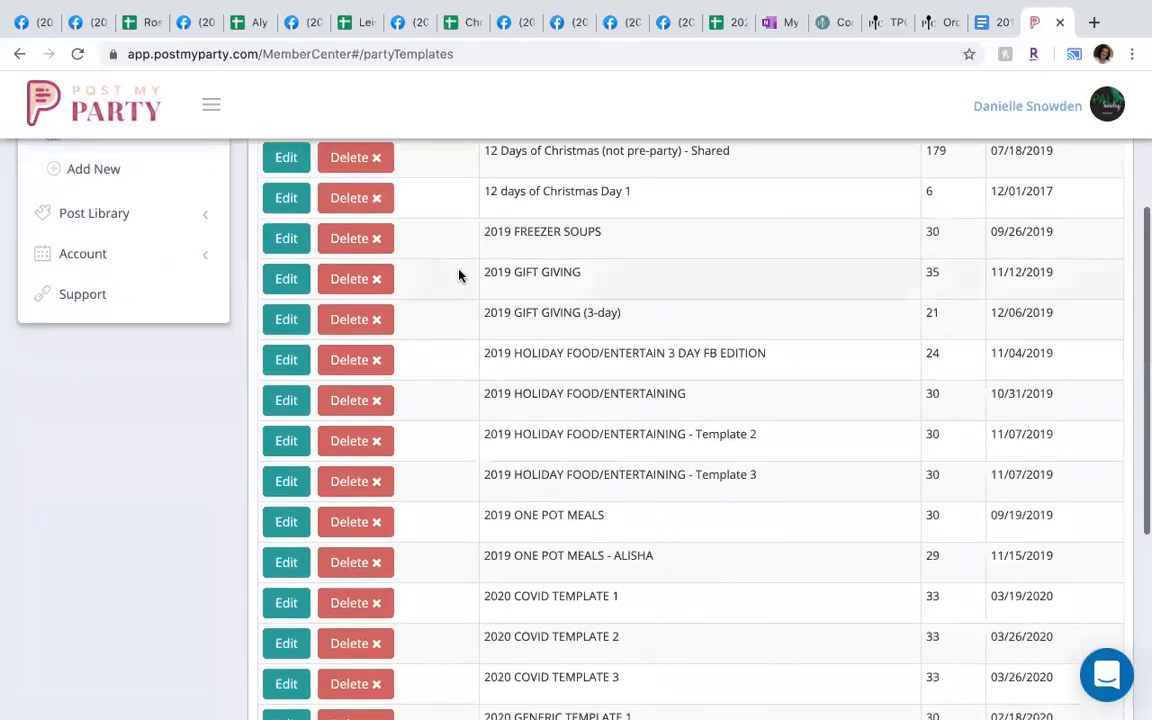
scroll(459, 275, up, 5)
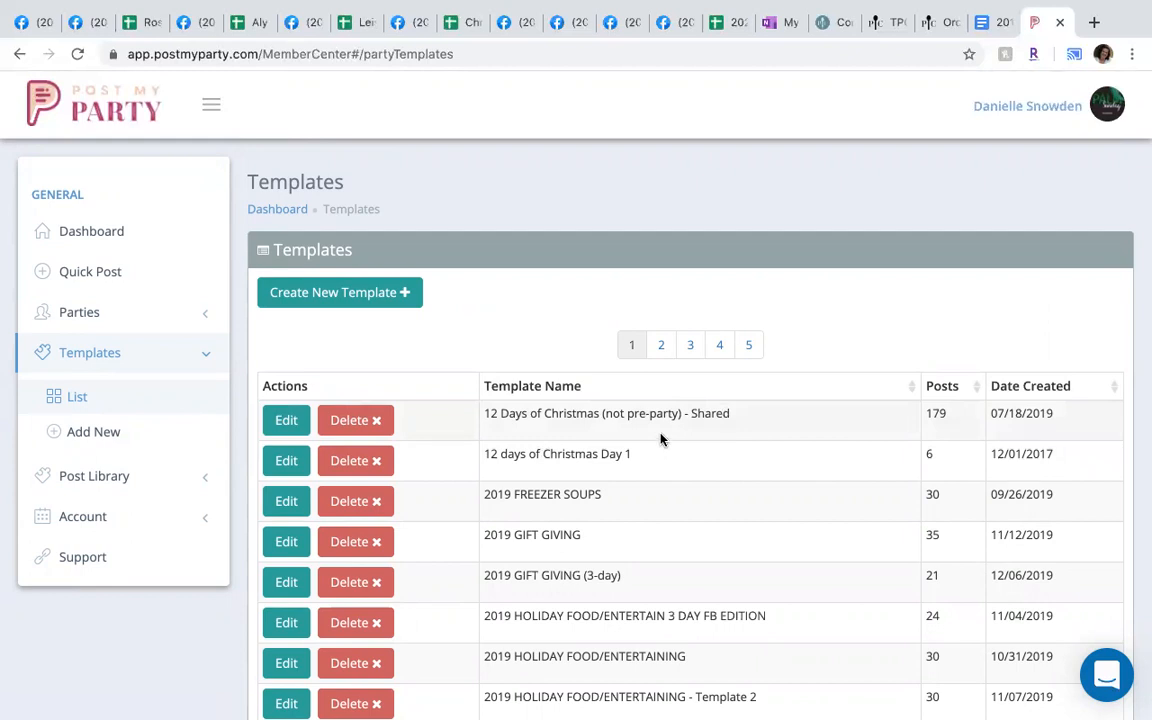
- Browse page 2 of the templates list, return to page 1 and look through its entries
scroll(589, 445, down, 2)
scroll(588, 443, up, 1)
click(659, 332)
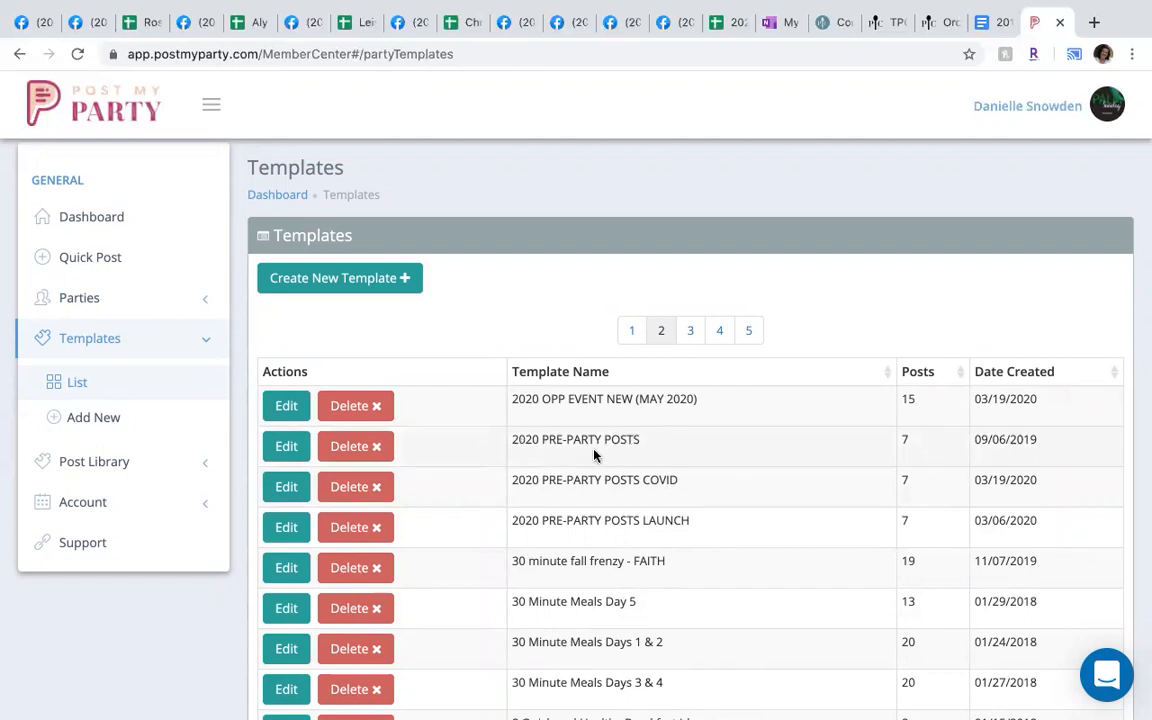
scroll(594, 455, down, 3)
scroll(594, 455, up, 3)
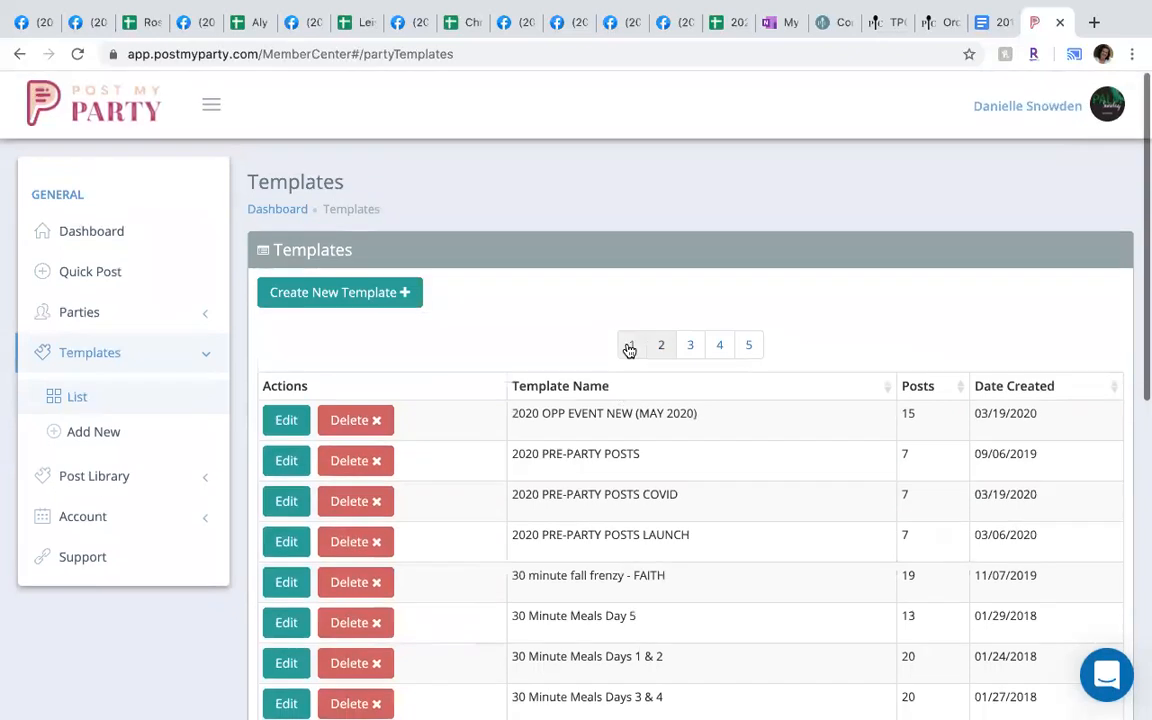
click(629, 348)
scroll(555, 595, down, 6)
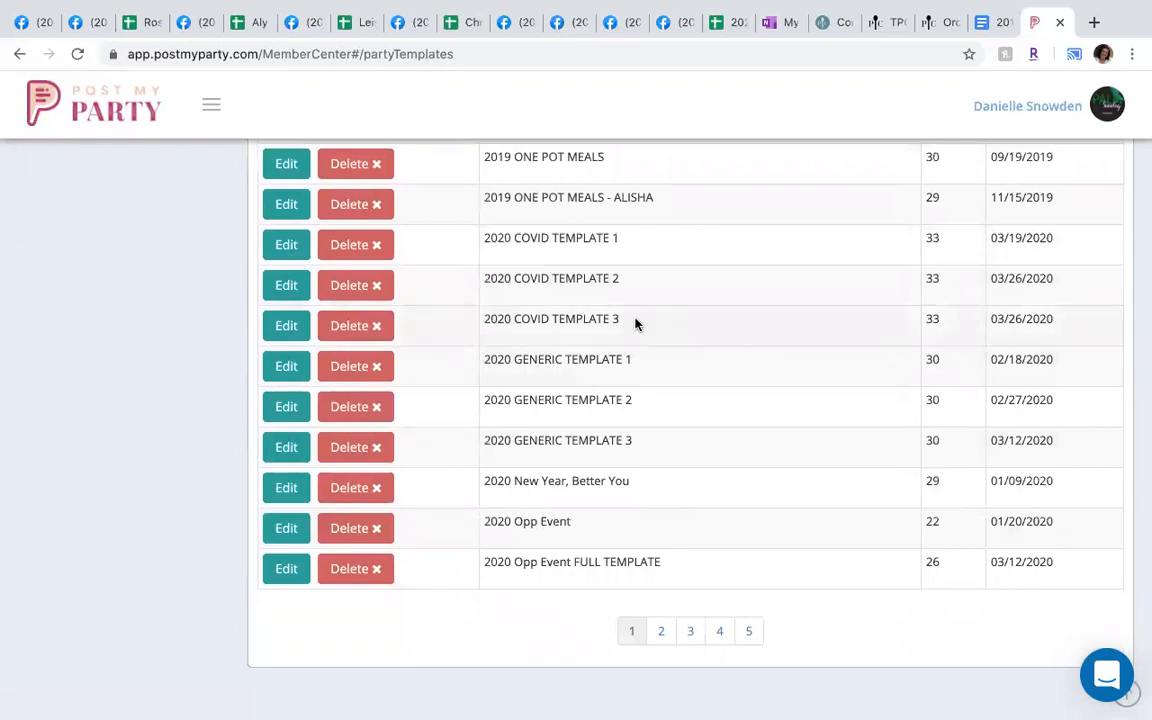
scroll(568, 318, up, 6)
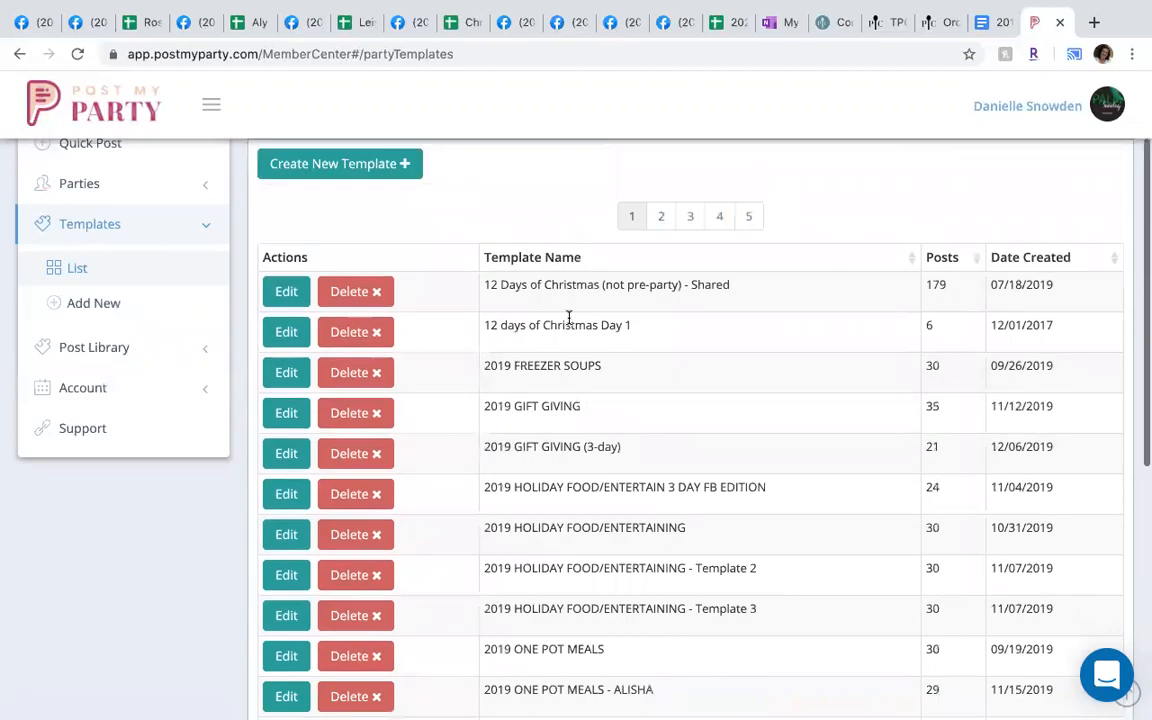
- Open the 2019 FREEZER SOUPS template for editing and bring up its list of posts
scroll(467, 291, down, 2)
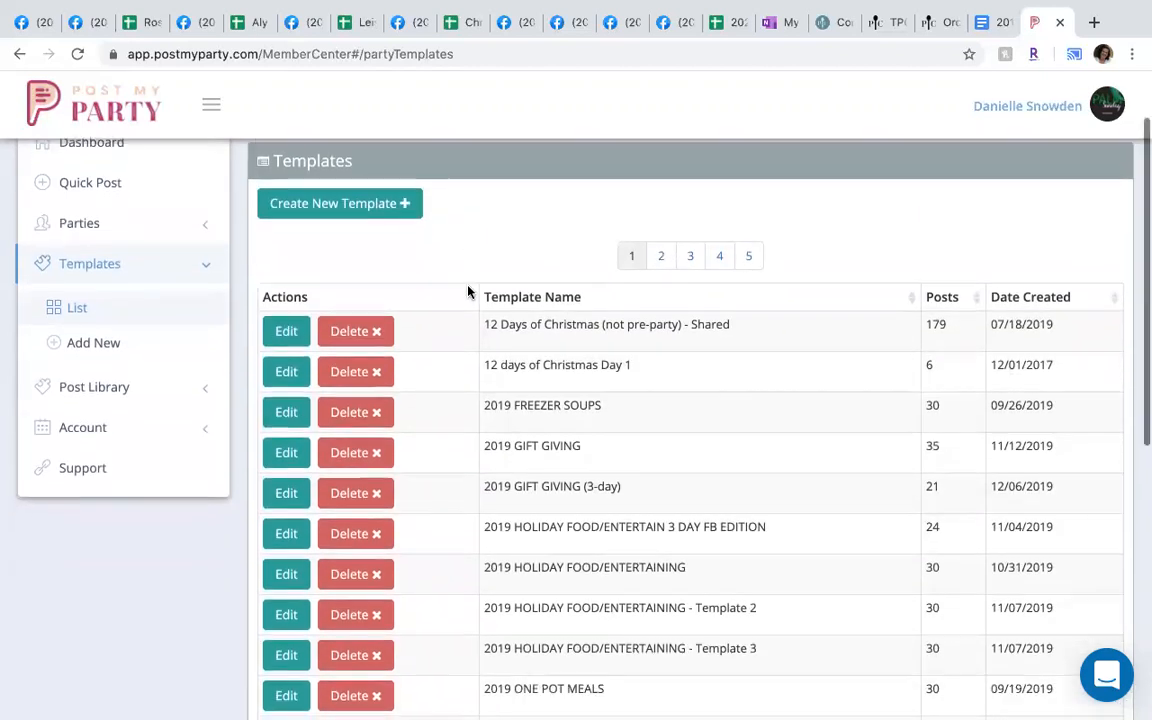
click(285, 396)
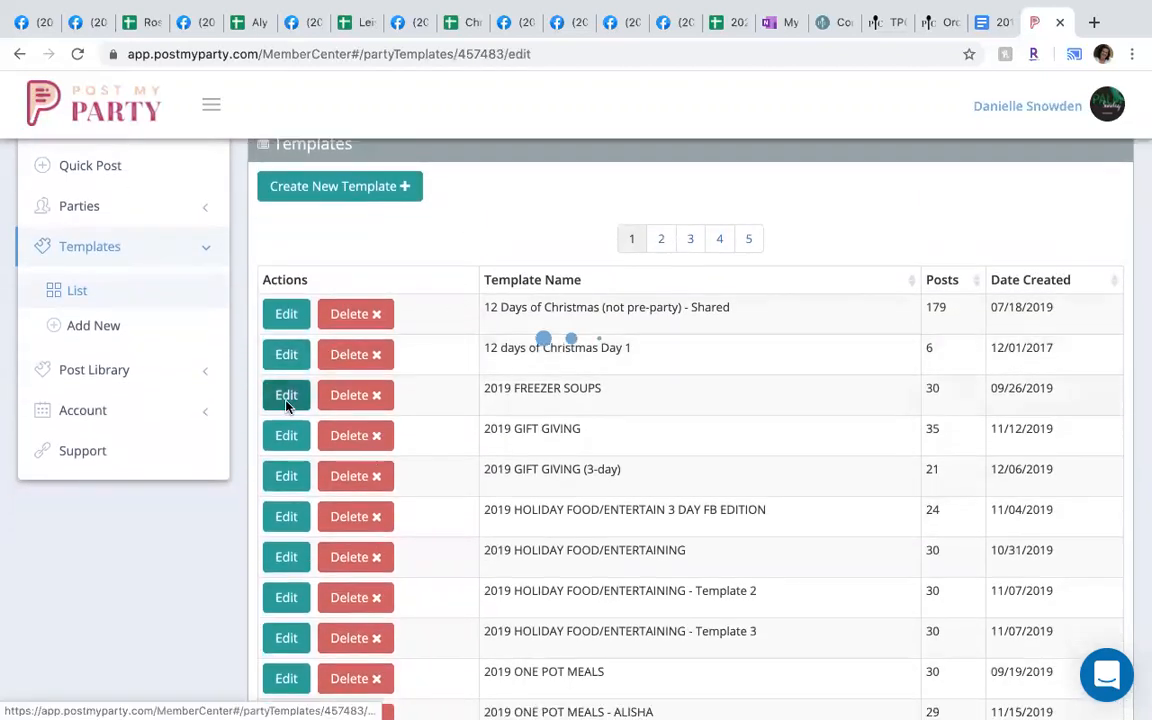
scroll(716, 437, down, 3)
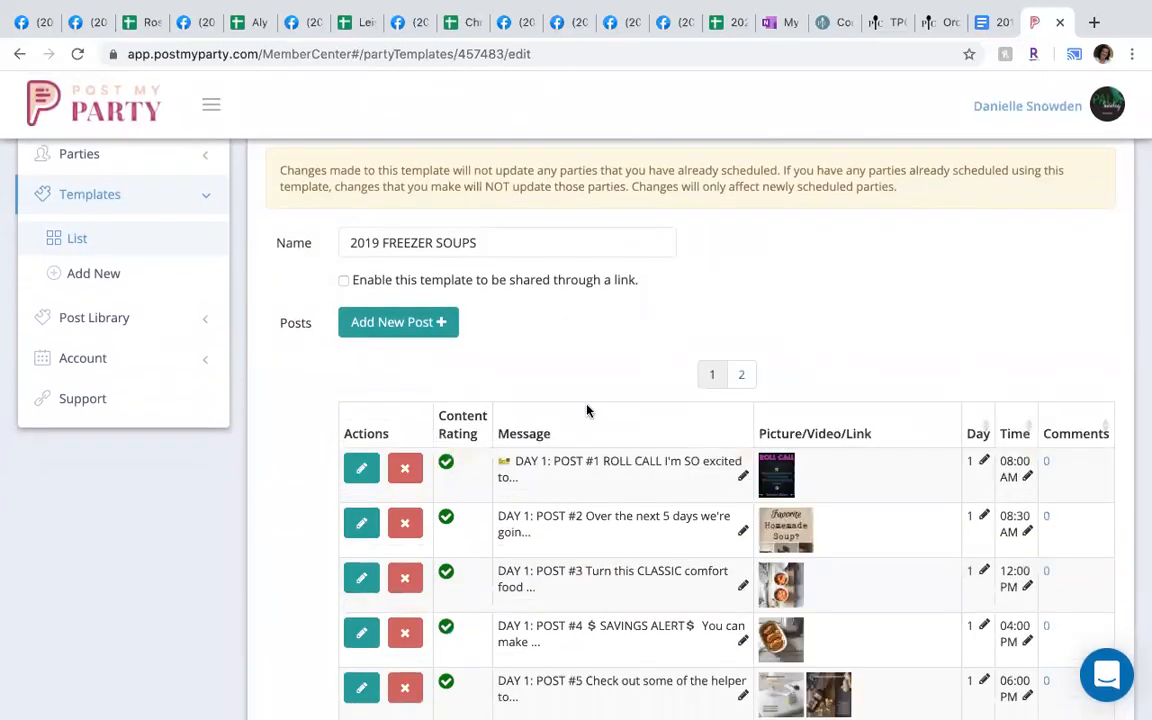
scroll(586, 404, down, 2)
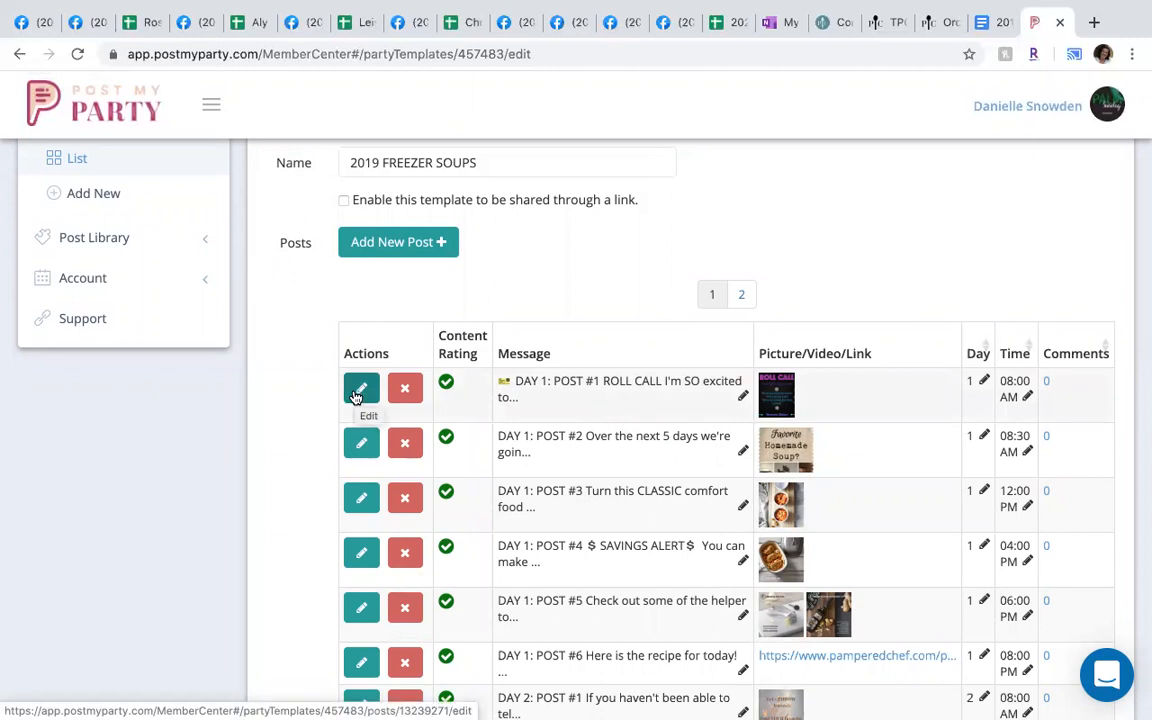
- View the full message of the Day 1 Post #1 roll call in the inline editor, and close it without changes
click(743, 396)
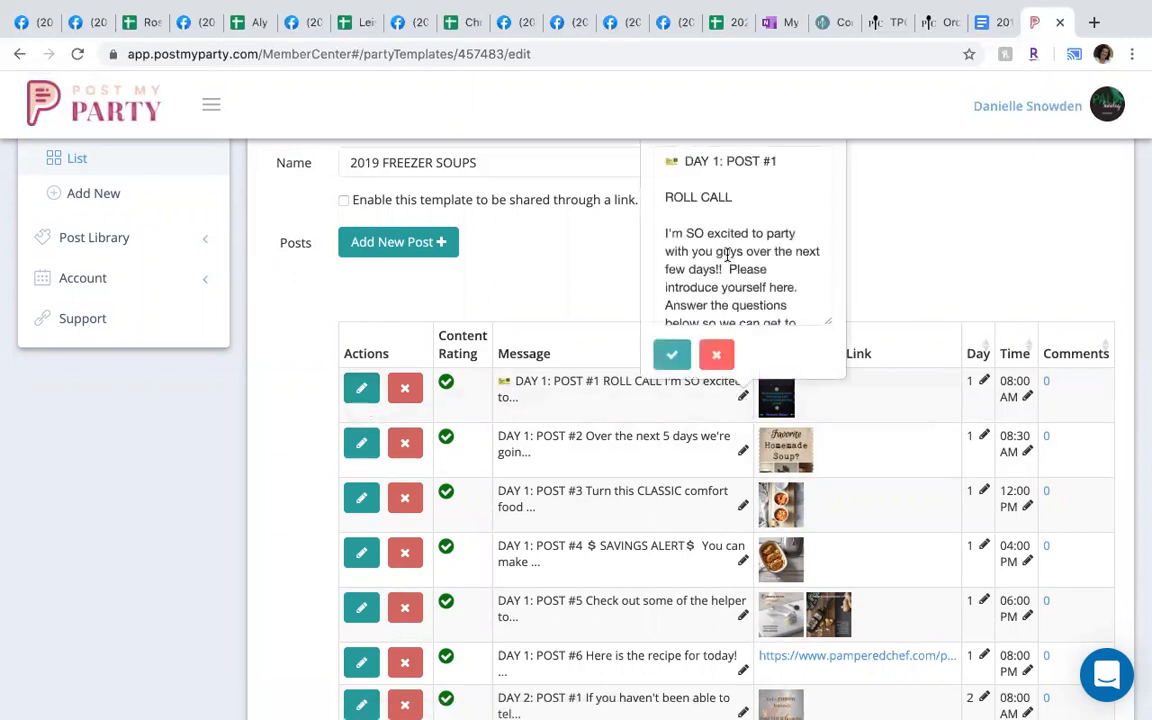
scroll(730, 252, down, 3)
scroll(733, 249, up, 5)
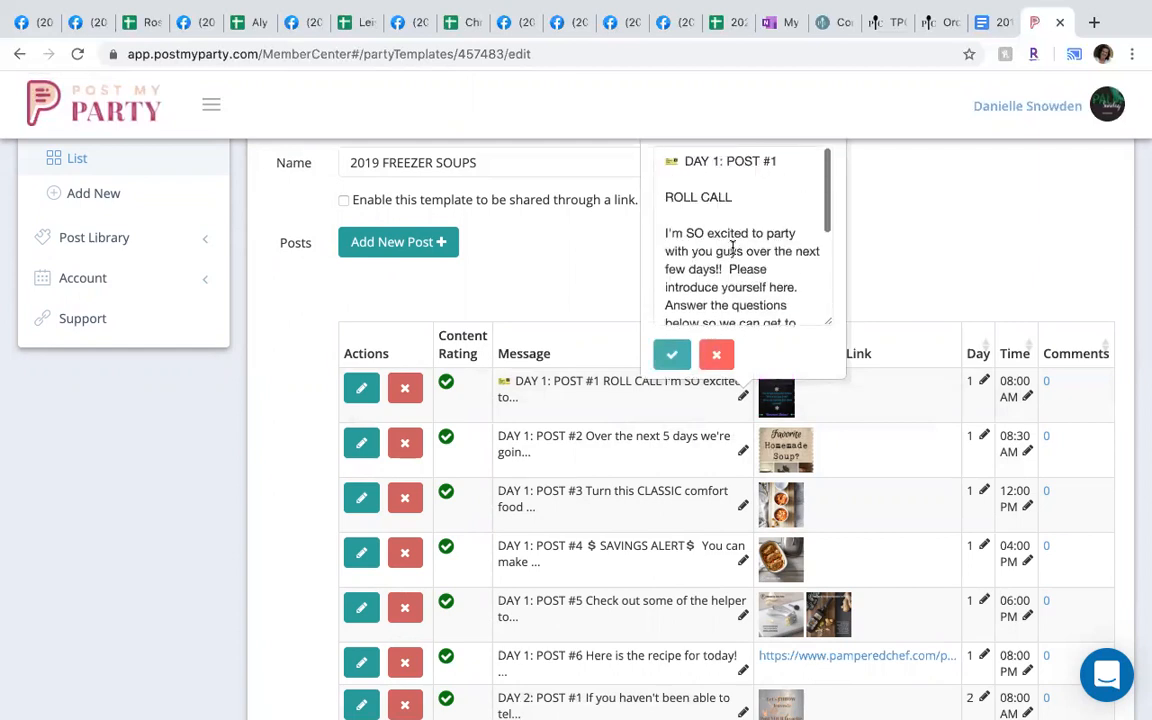
click(716, 354)
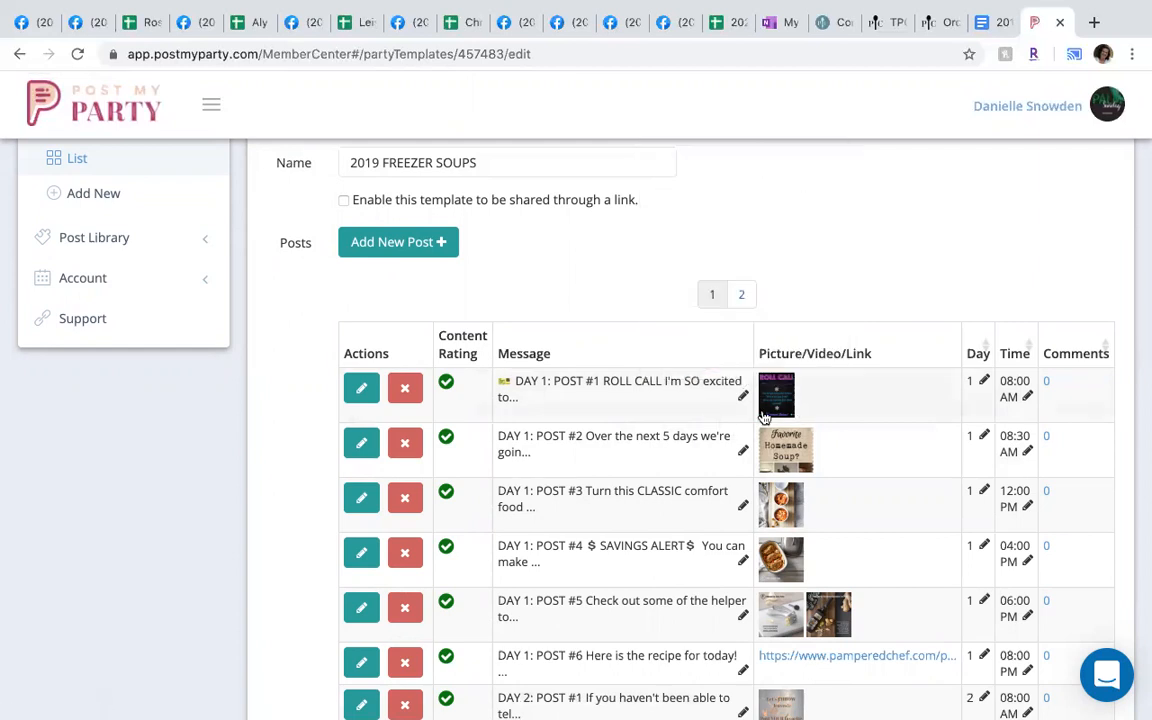
- Open the Day 1 Post #1 roll call in the full post editor and review its message, picture, day and time
click(355, 392)
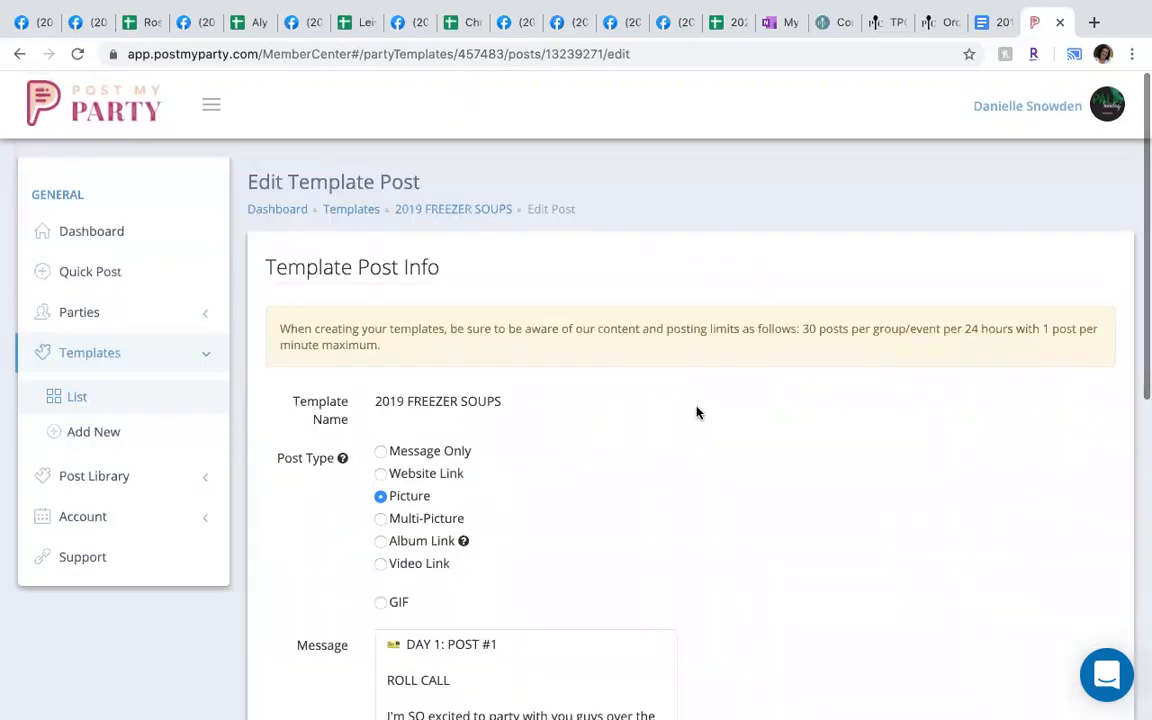
scroll(698, 413, down, 4)
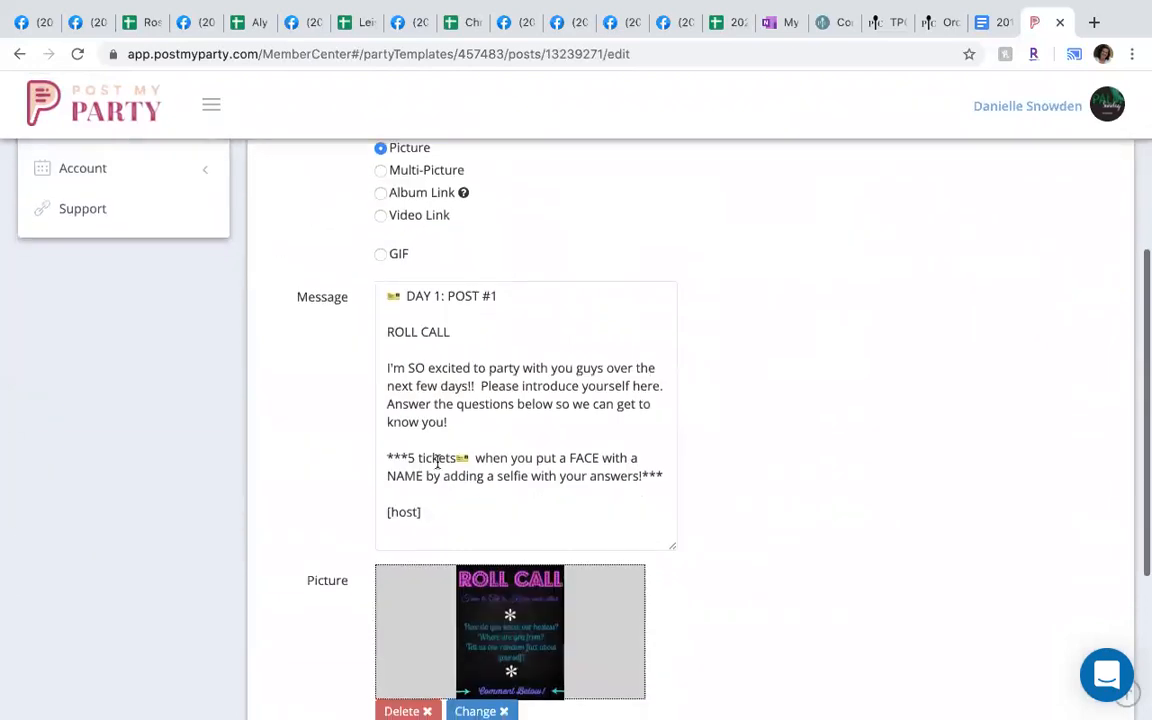
scroll(787, 543, down, 2)
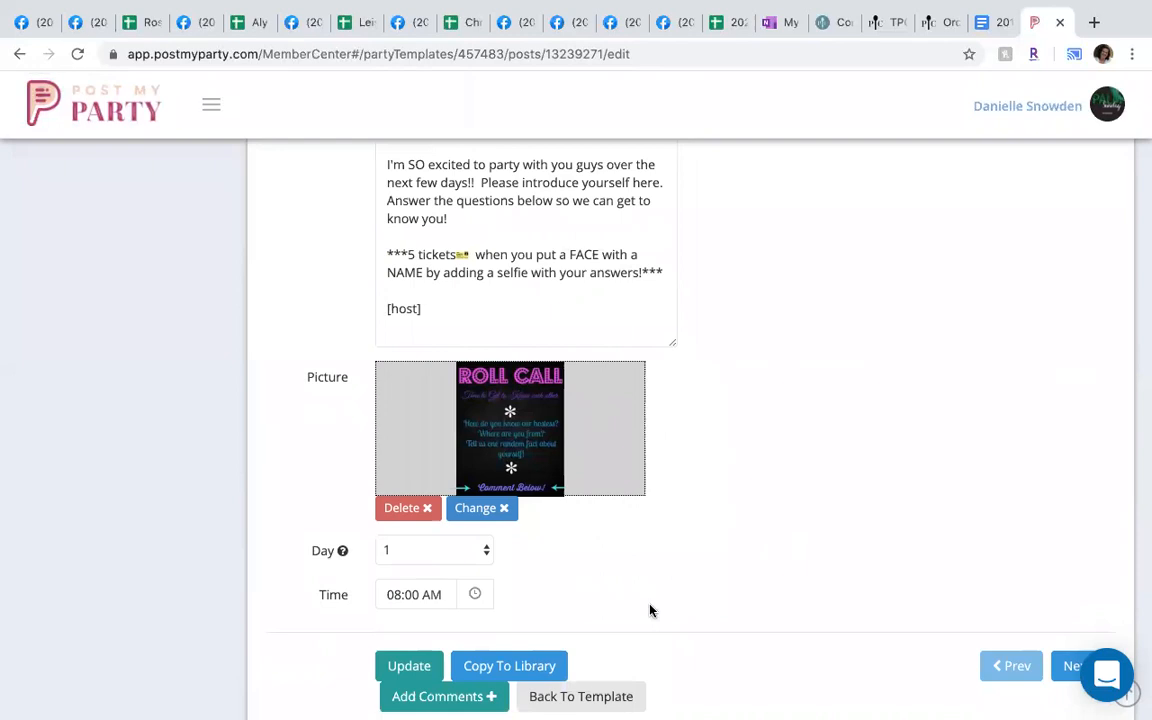
scroll(650, 610, down, 1)
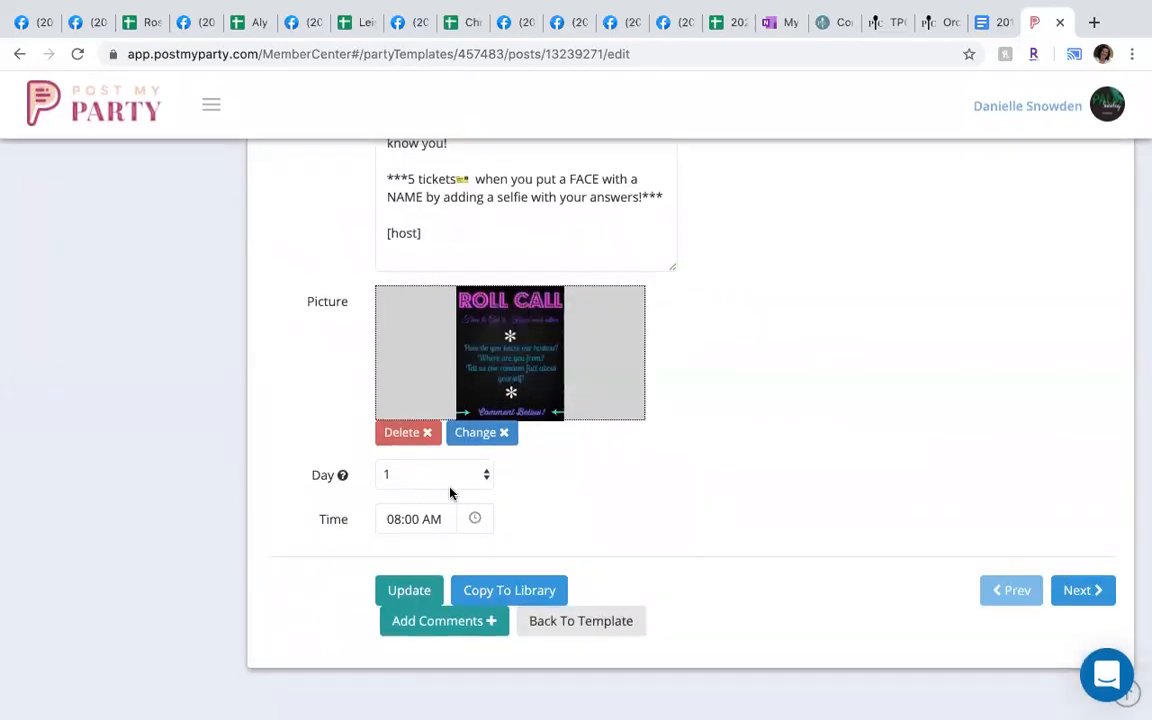
scroll(771, 485, up, 3)
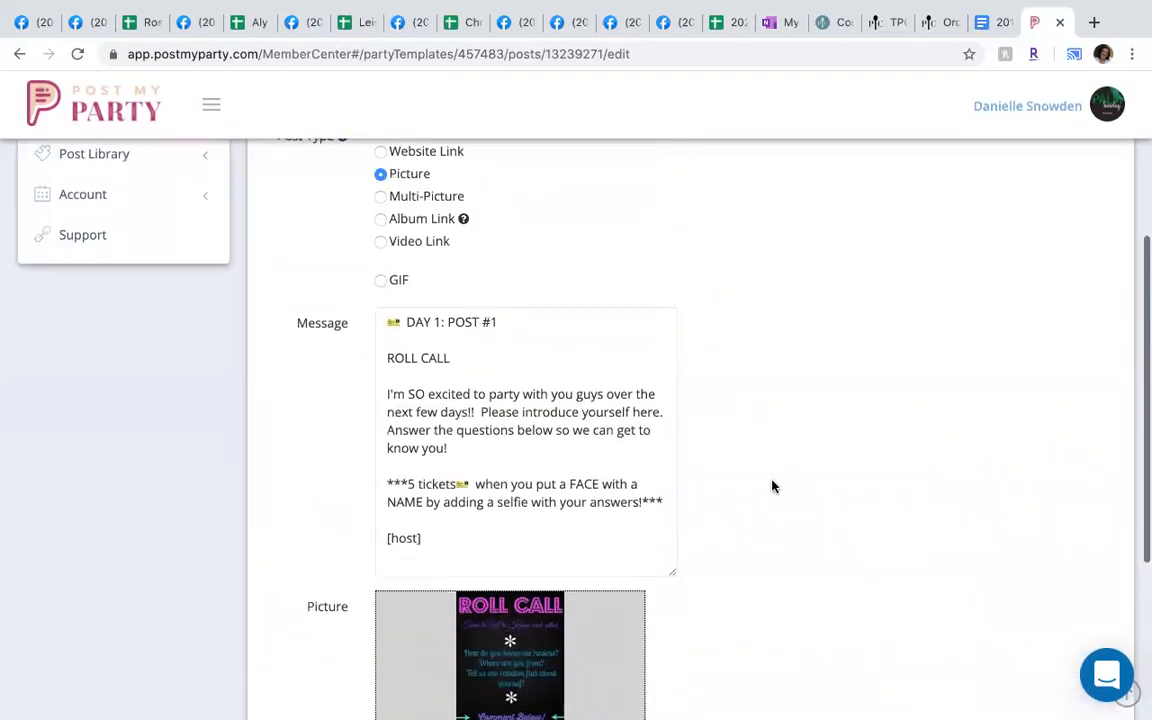
- Examine the available post types, the posting limits notice and the message text of the roll call post
scroll(771, 486, up, 2)
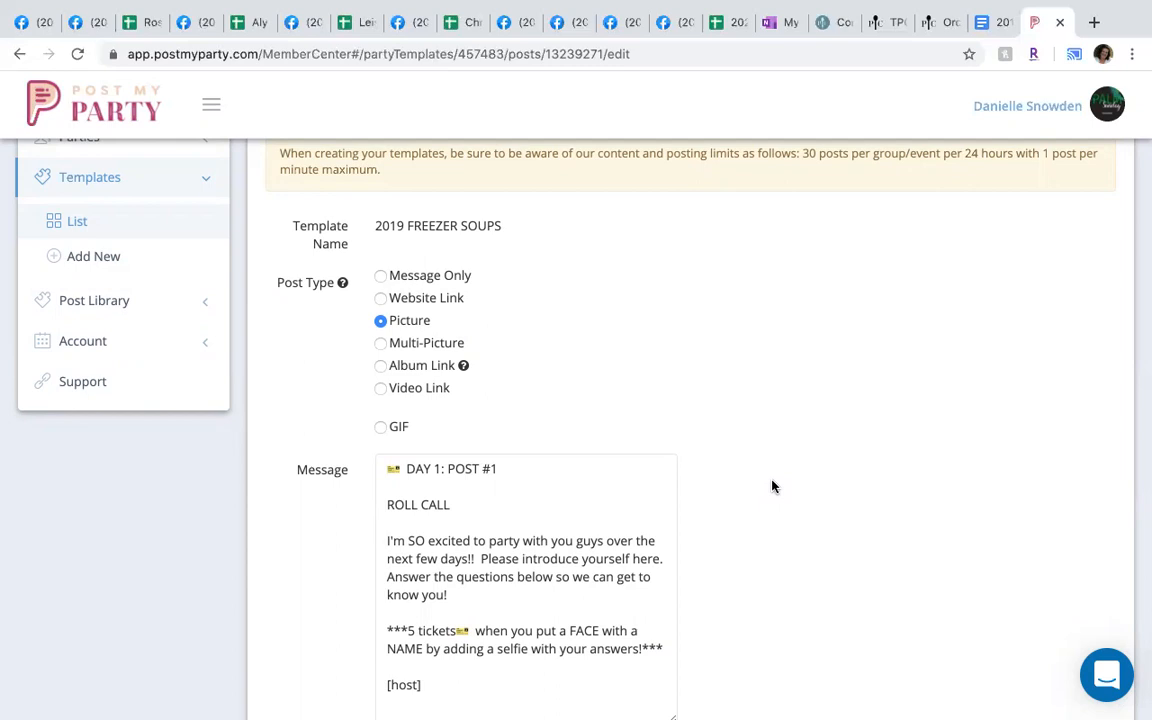
scroll(771, 486, down, 1)
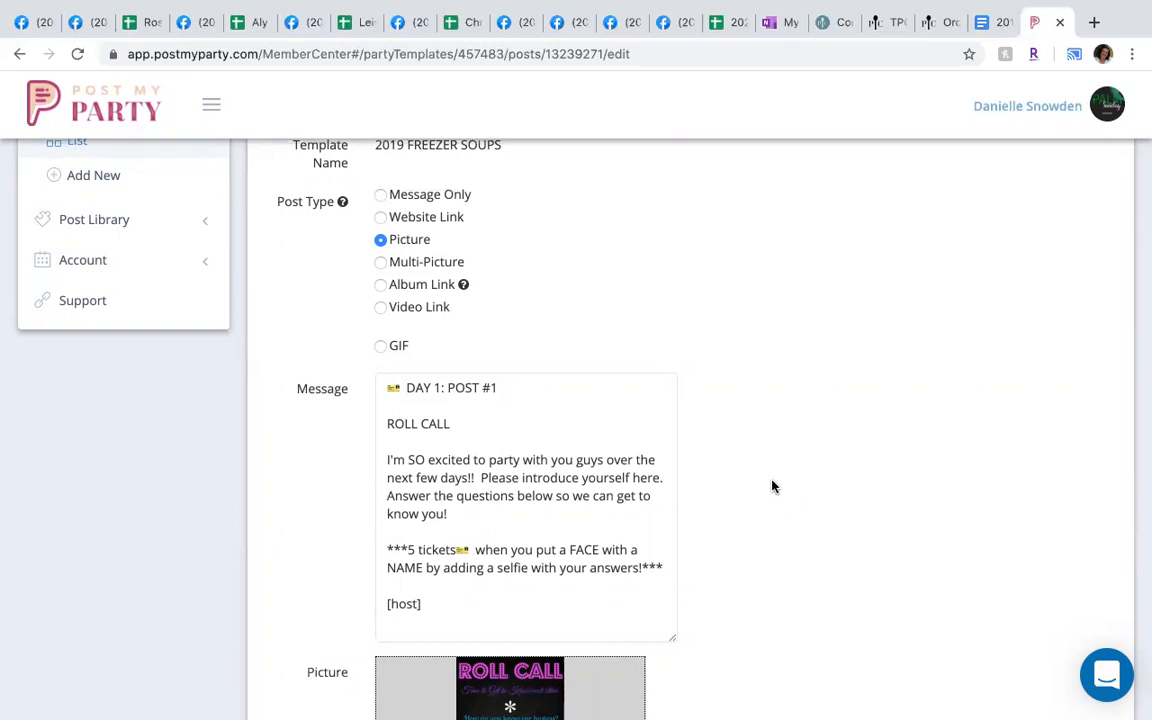
scroll(772, 487, up, 3)
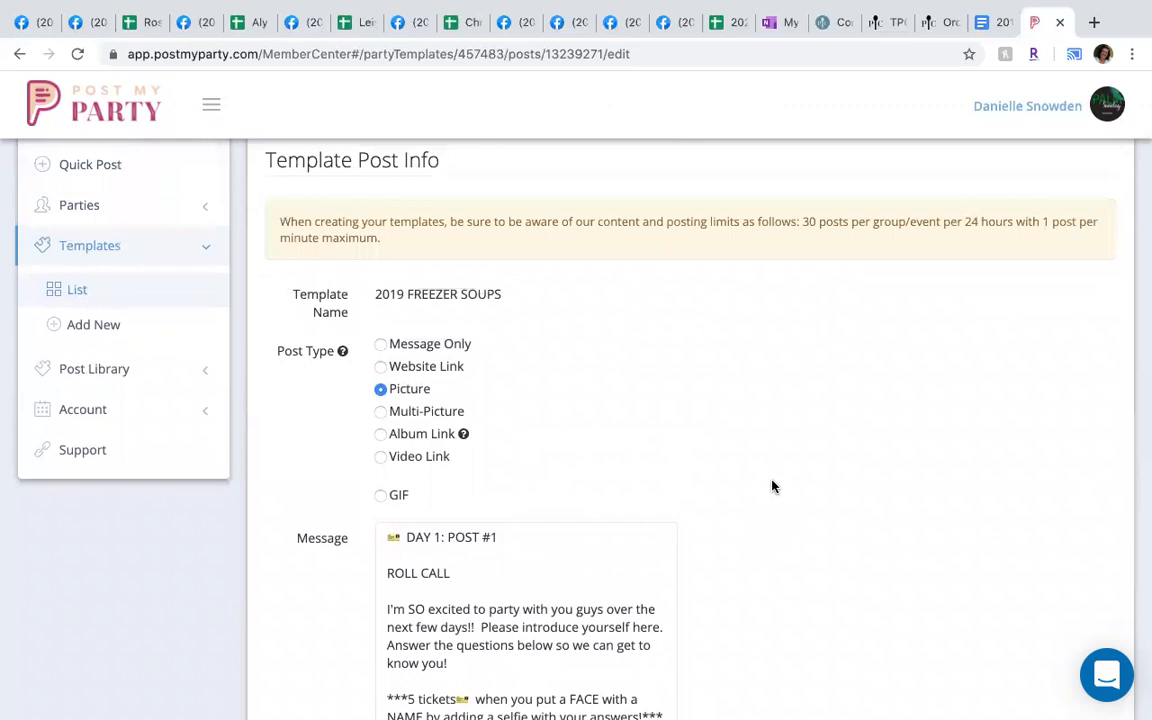
scroll(772, 487, up, 2)
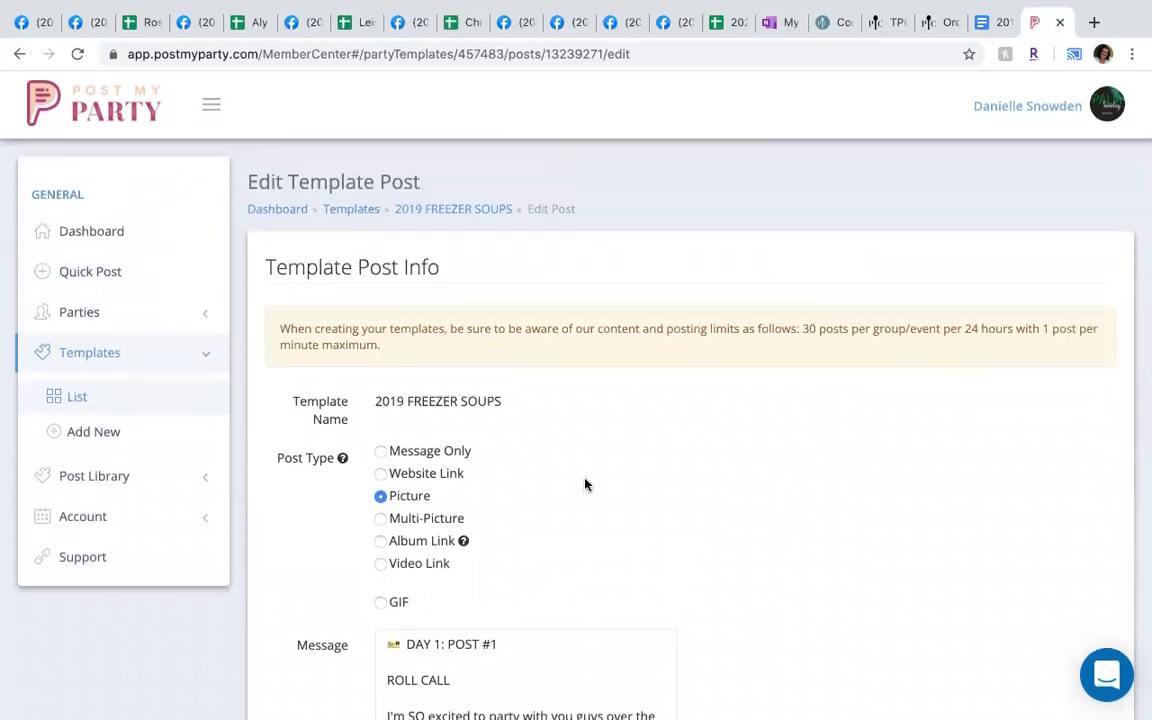
scroll(585, 483, down, 1)
scroll(585, 484, down, 1)
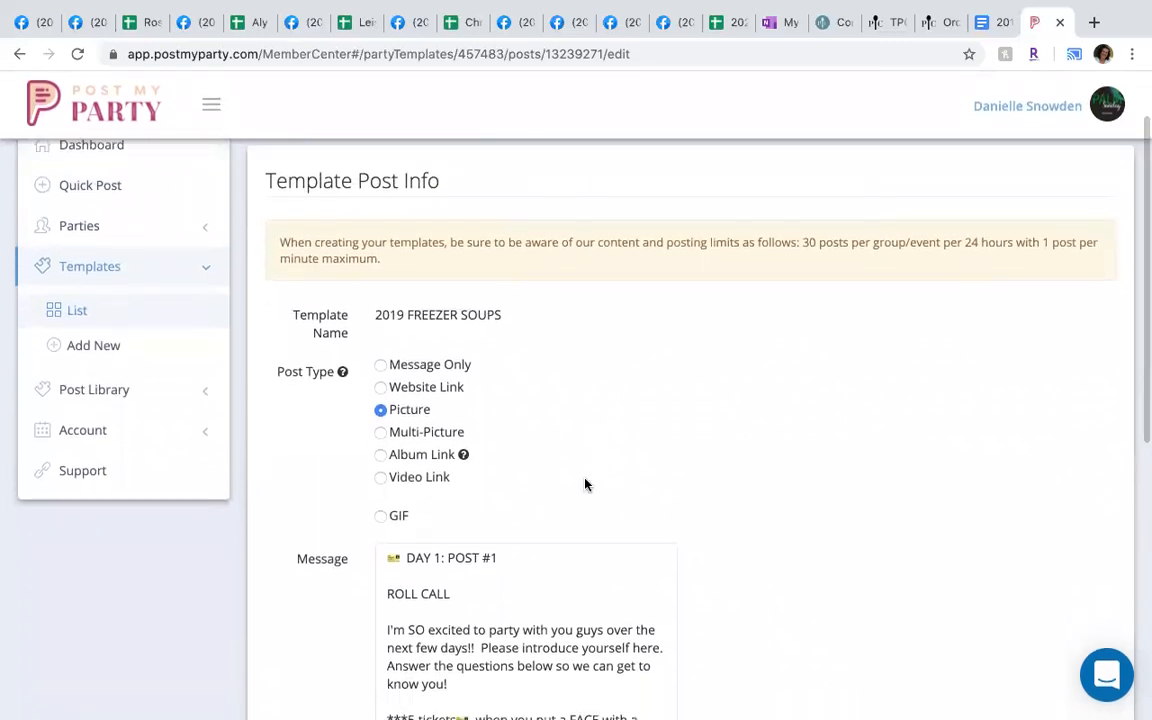
scroll(585, 484, down, 2)
scroll(427, 352, up, 1)
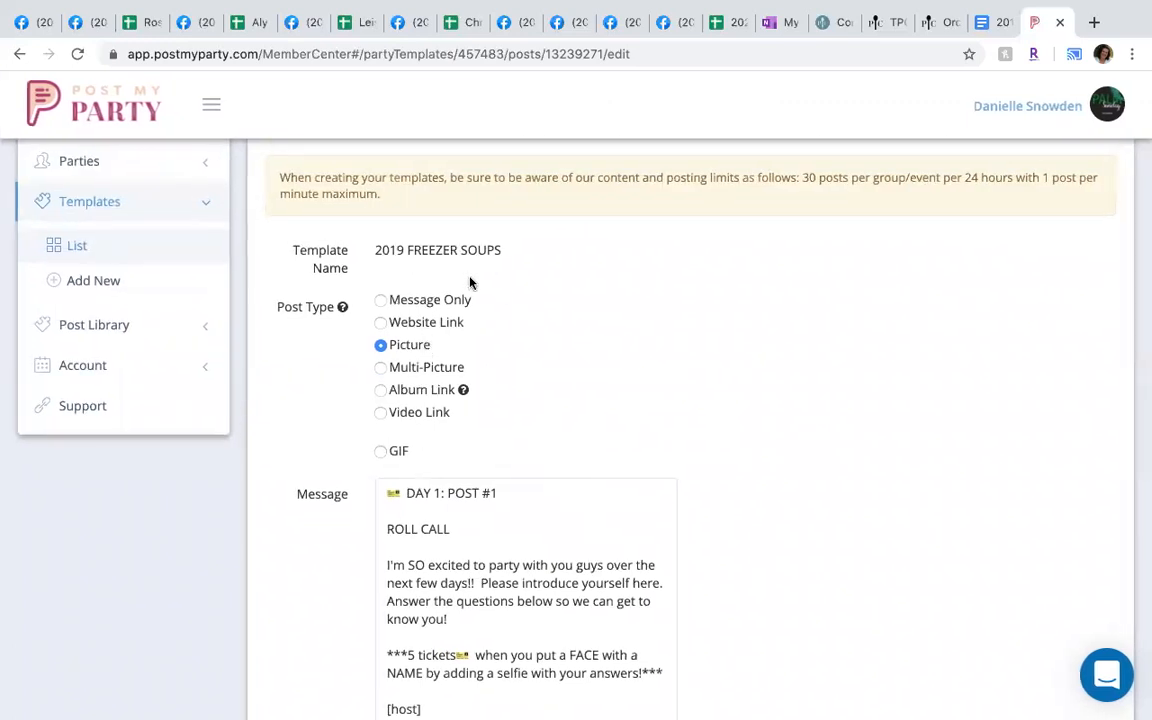
scroll(471, 283, up, 3)
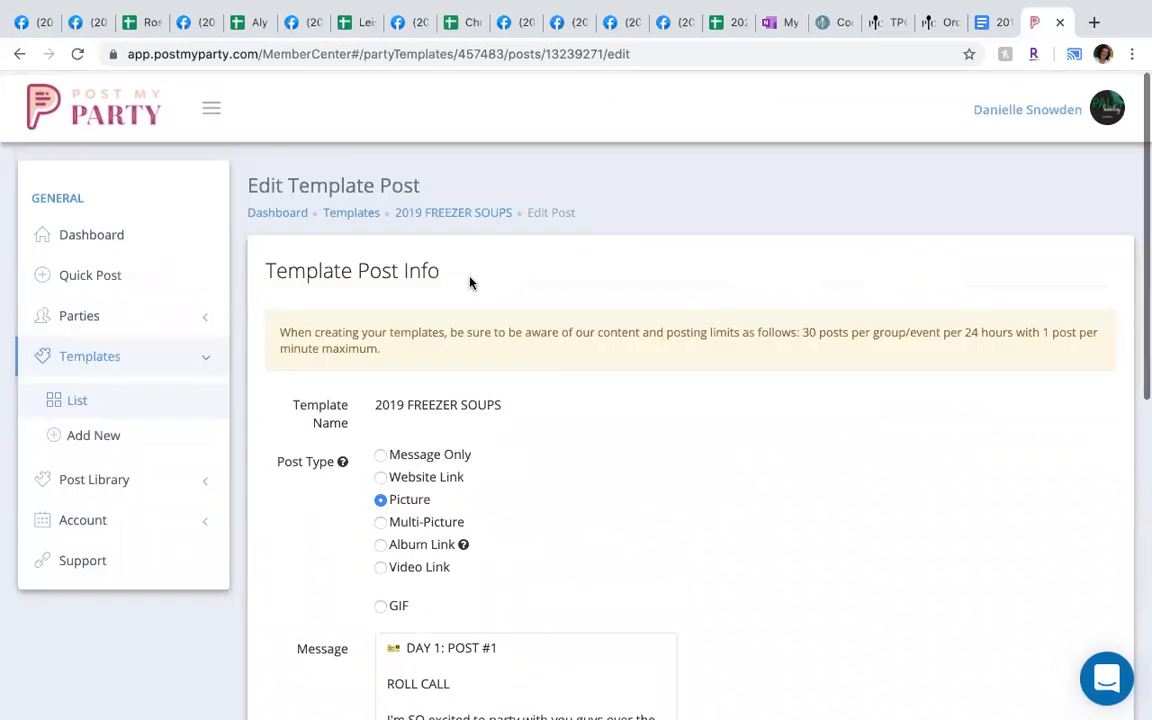
- Leave the post editor without changes and return to the first page of the templates list
click(349, 211)
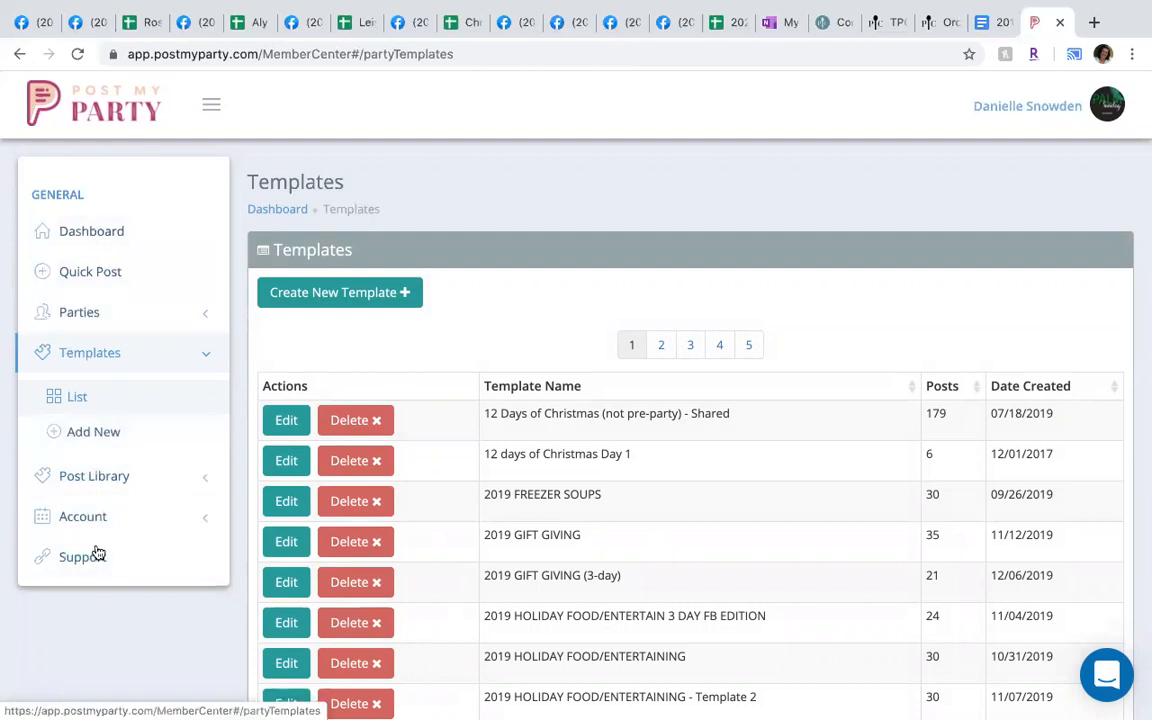
scroll(545, 261, down, 1)
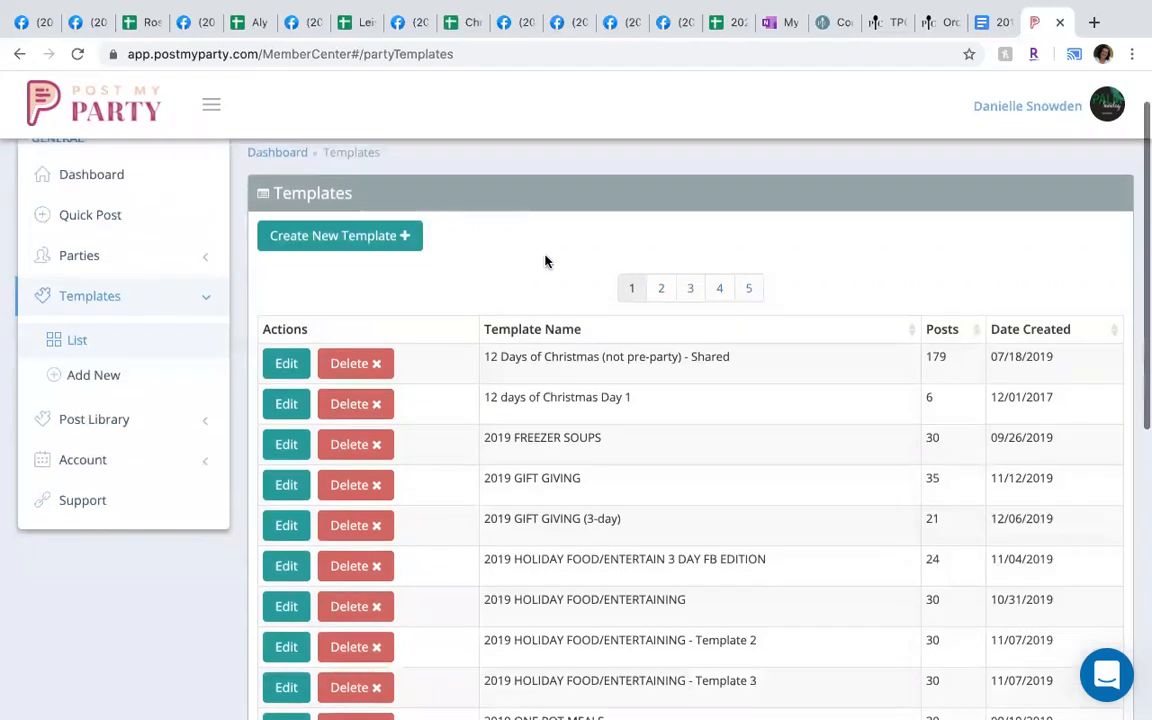
scroll(470, 288, down, 1)
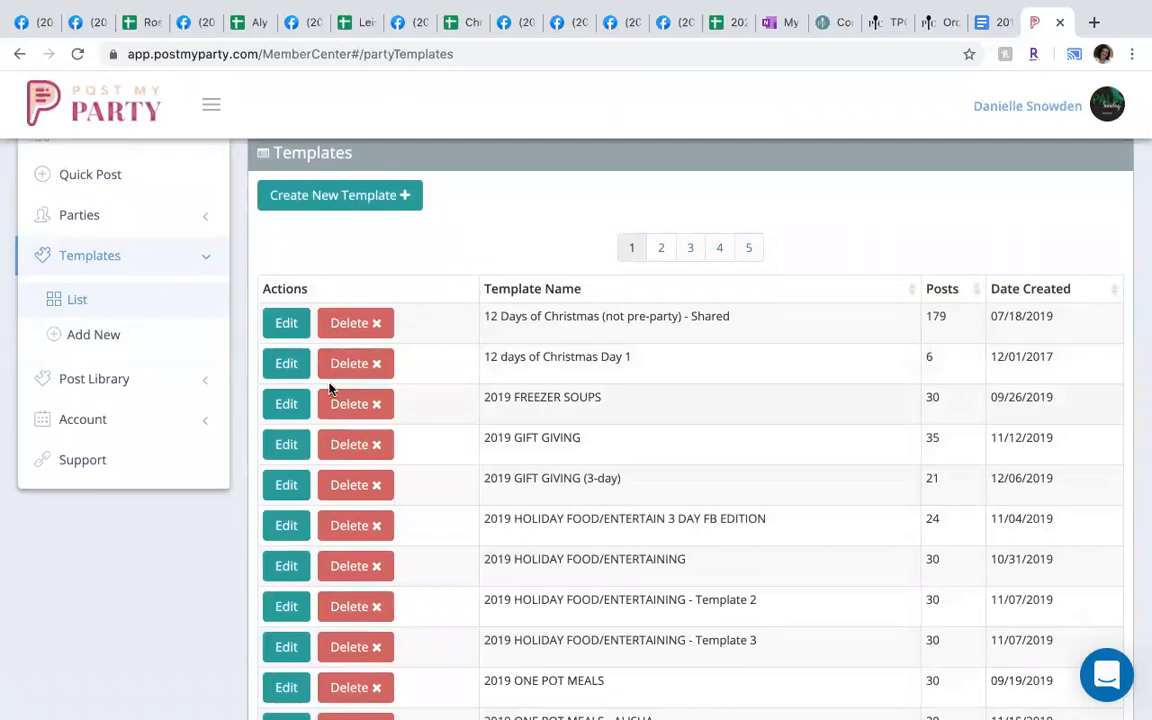
- Open the 12 days of Christmas Day 1 template, review its posts and start a new template post
click(282, 371)
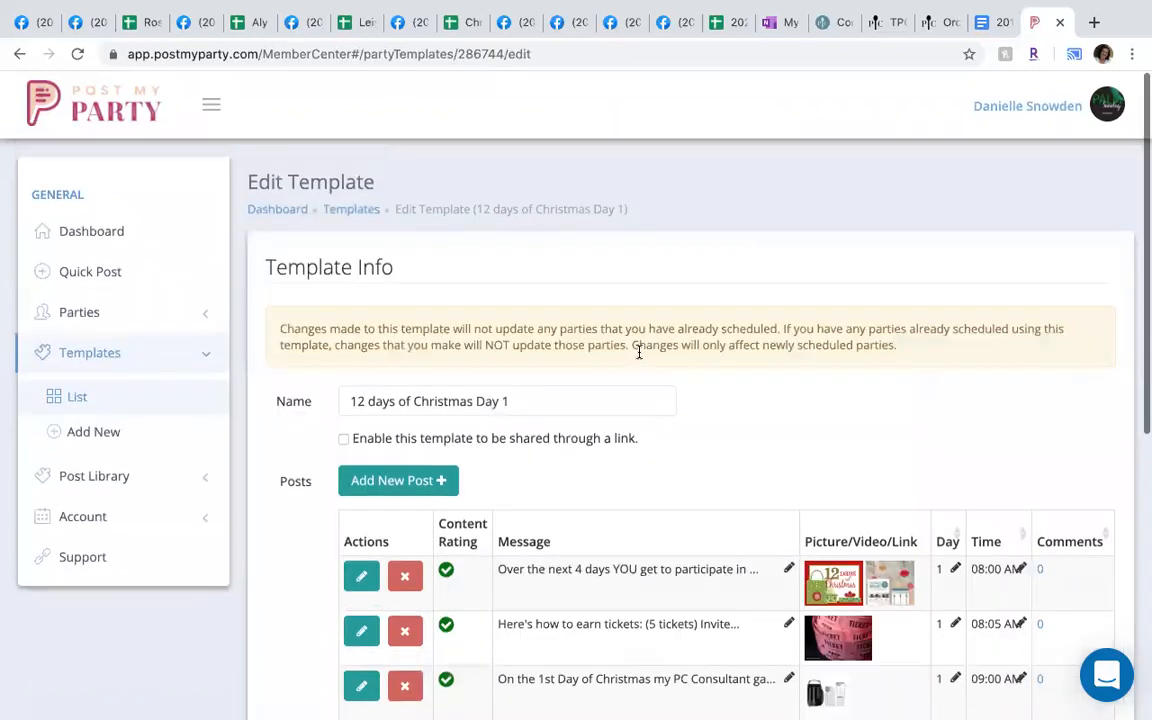
scroll(683, 442, down, 2)
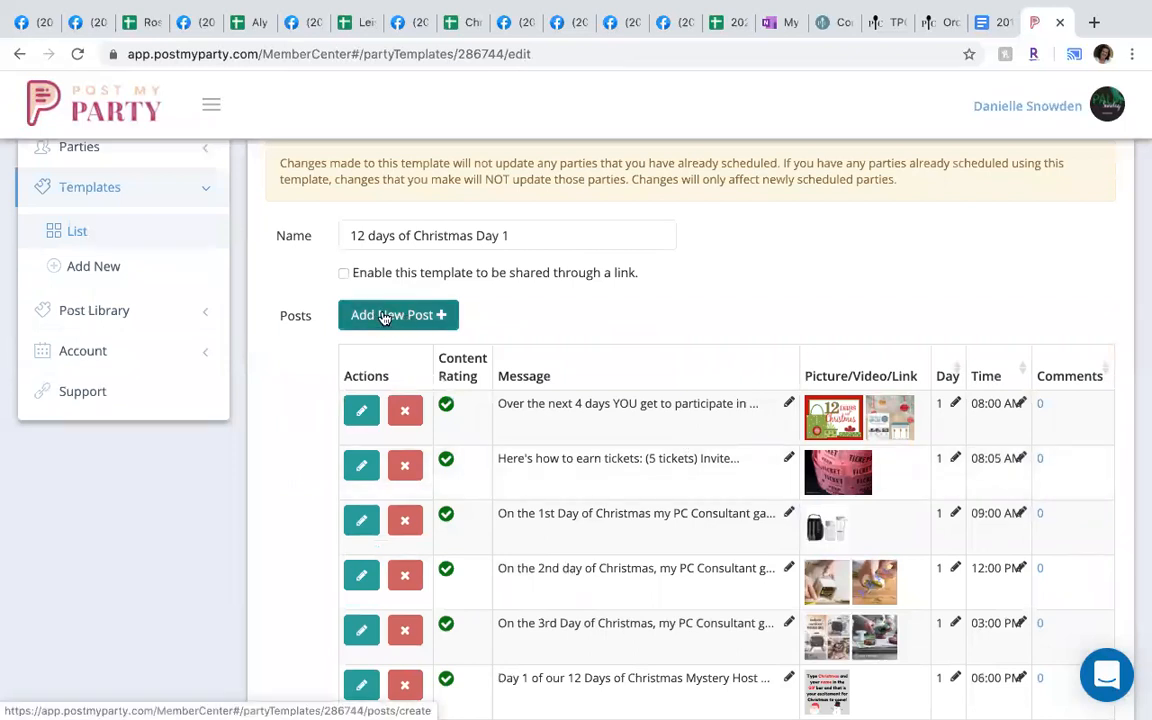
scroll(590, 327, down, 1)
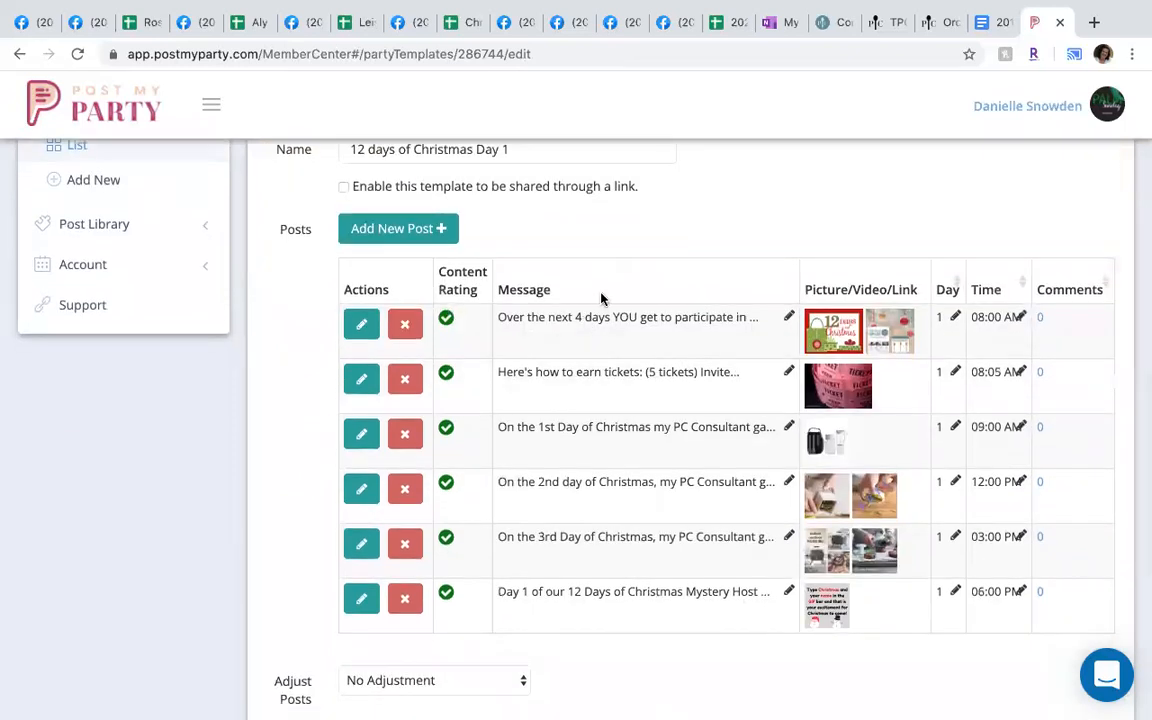
scroll(597, 298, up, 1)
click(431, 304)
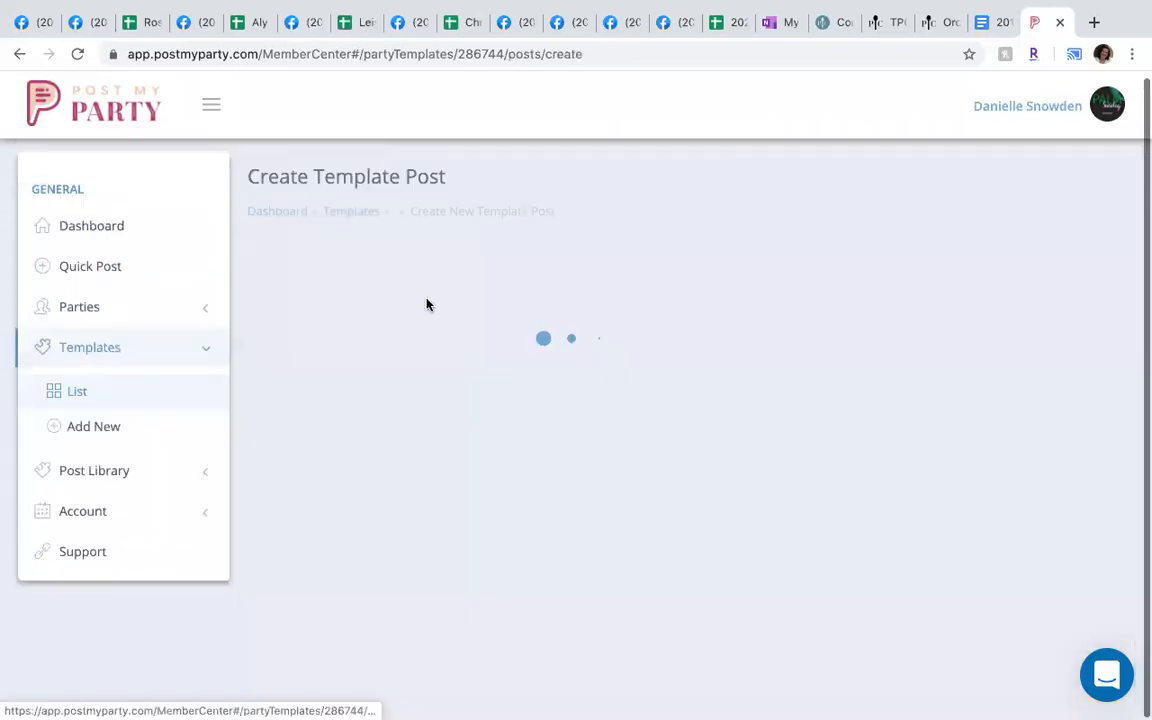
- Compare the Website Link, Picture and Multi-Picture post types in the new post form
scroll(560, 543, down, 2)
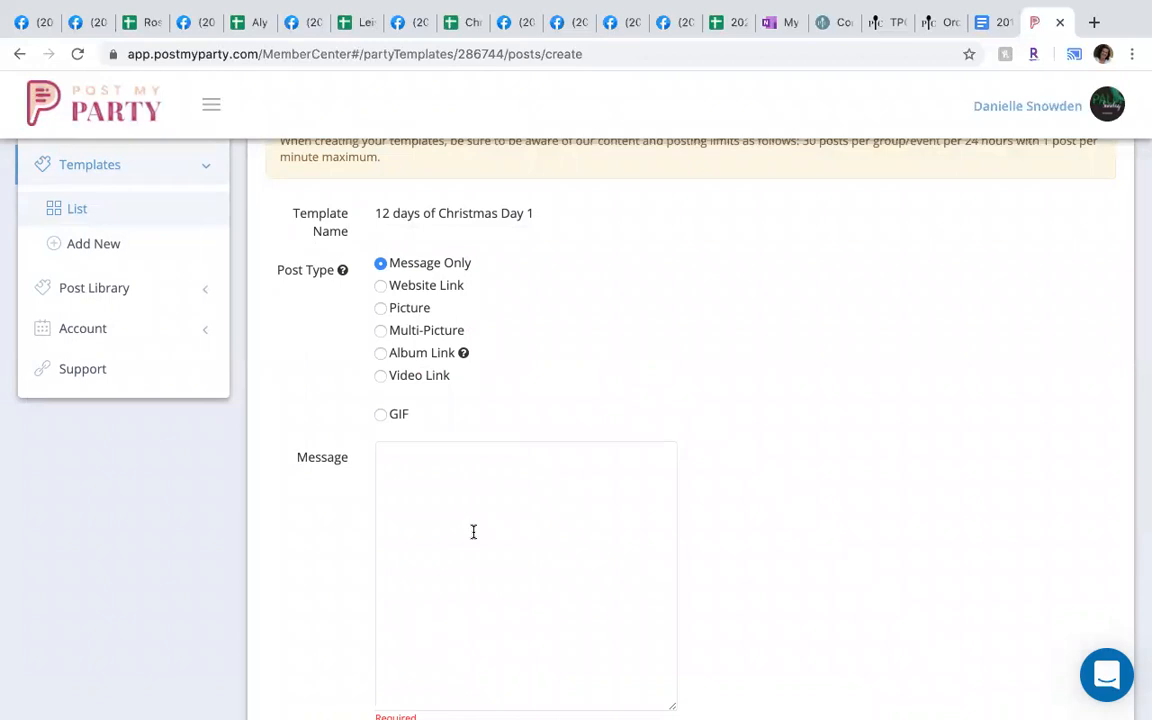
click(379, 288)
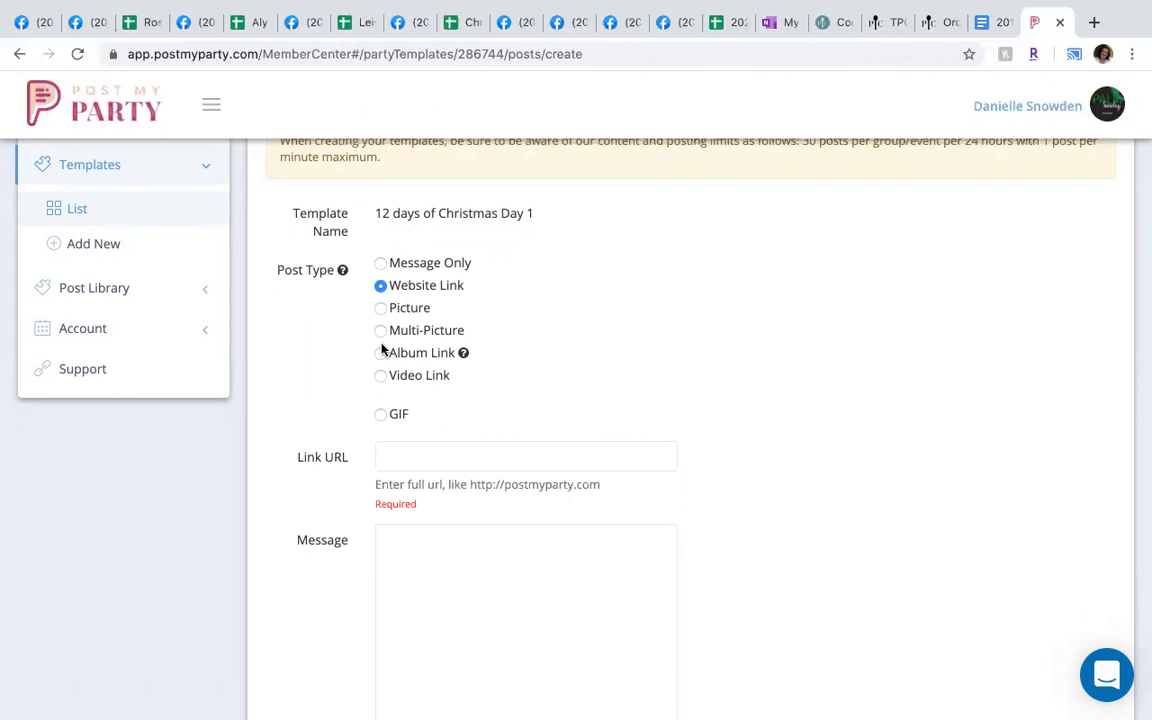
click(380, 309)
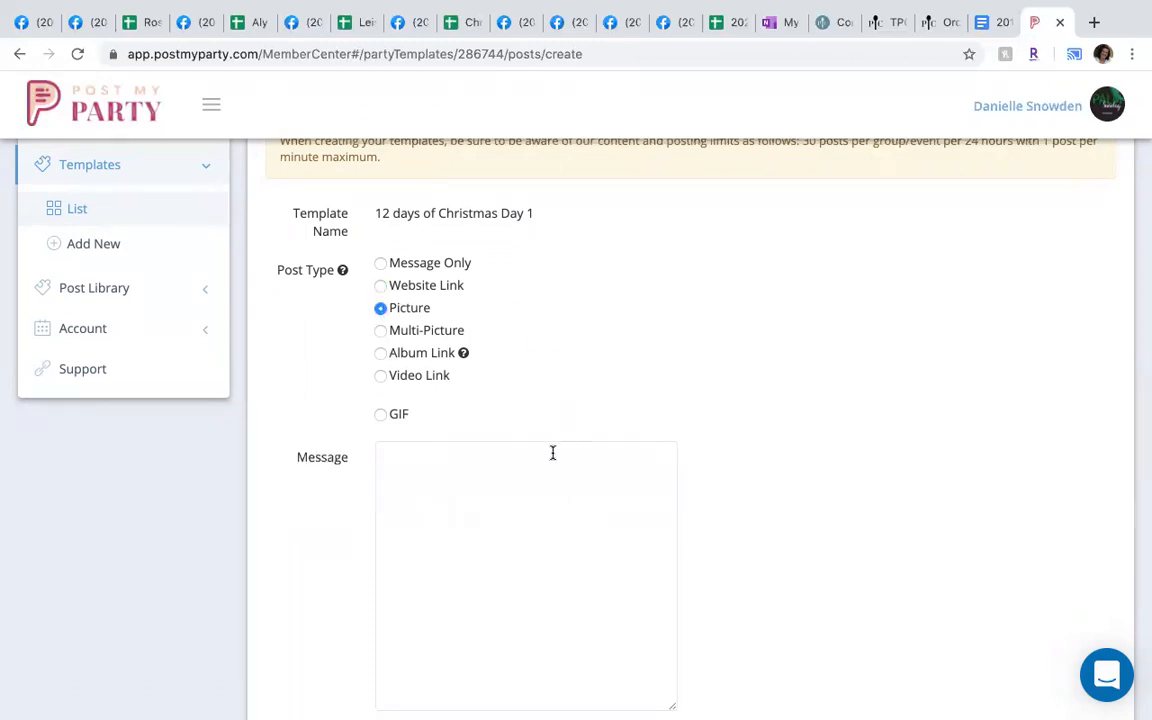
click(380, 331)
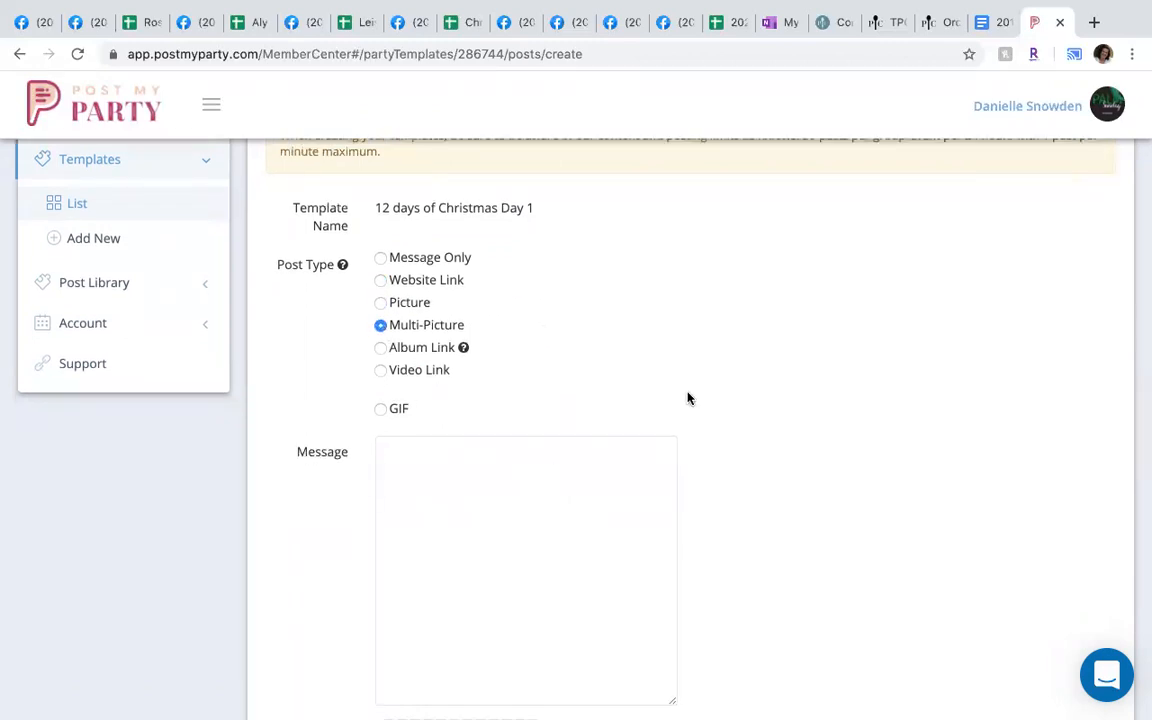
- Examine the Multi-Picture upload area, and switch the new post's type to Video Link to view its URL field
scroll(687, 399, down, 3)
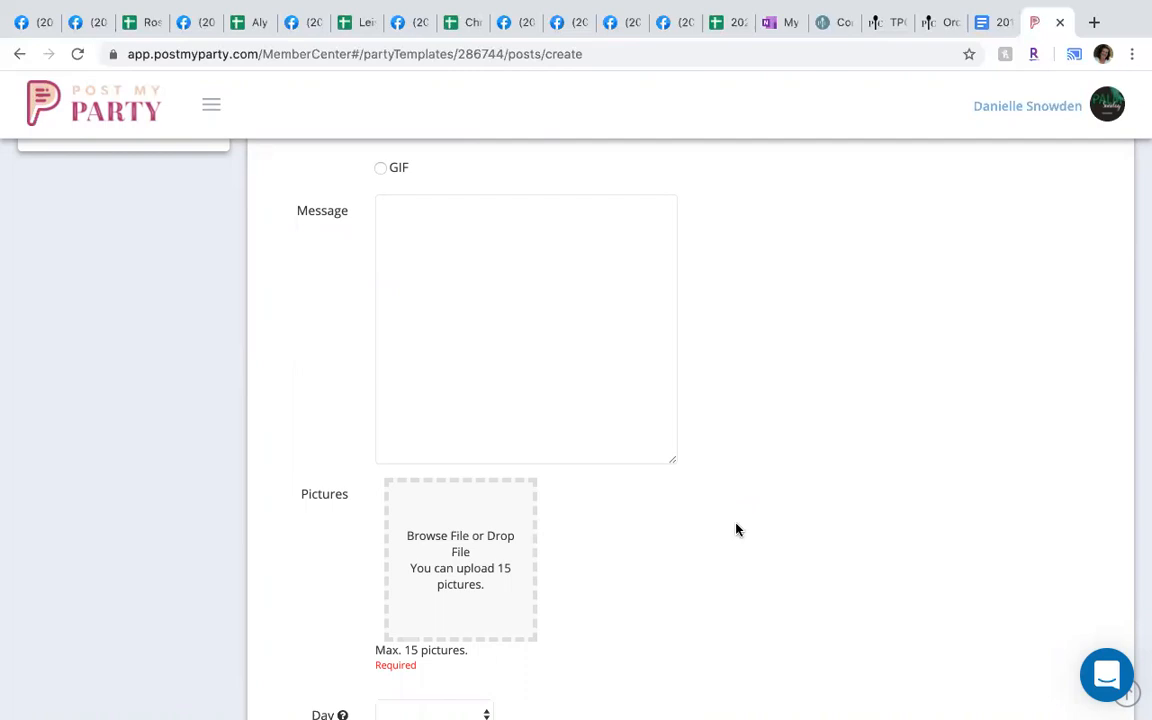
scroll(735, 530, up, 4)
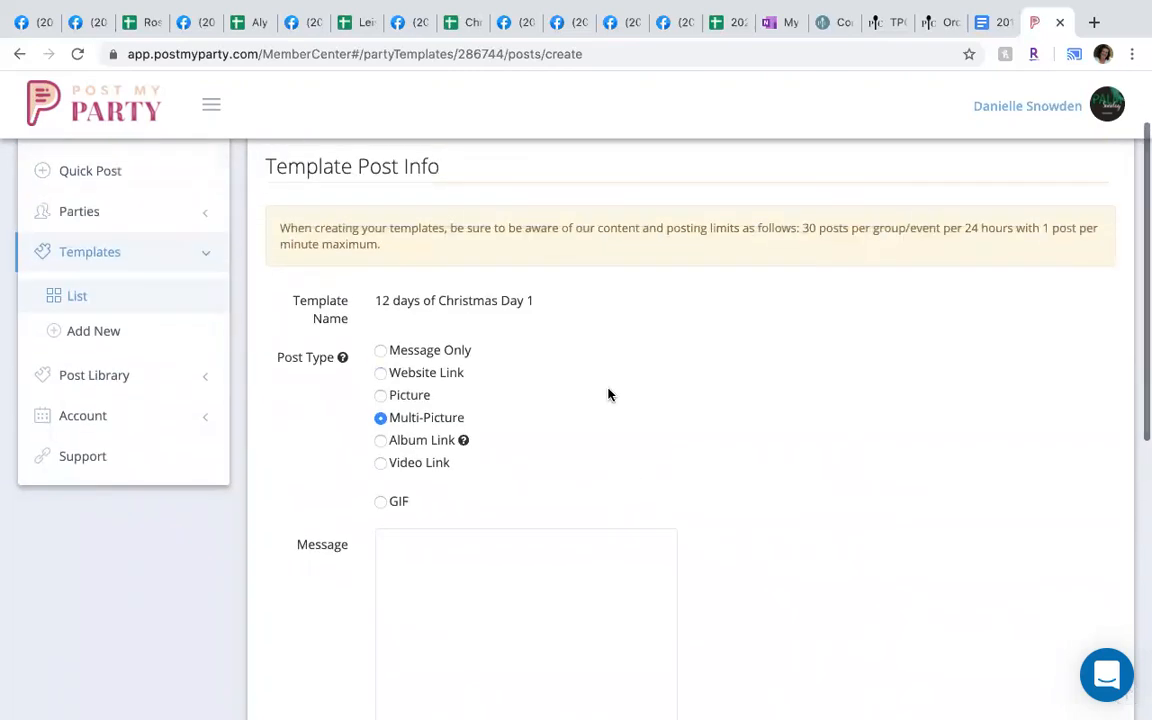
scroll(608, 395, down, 3)
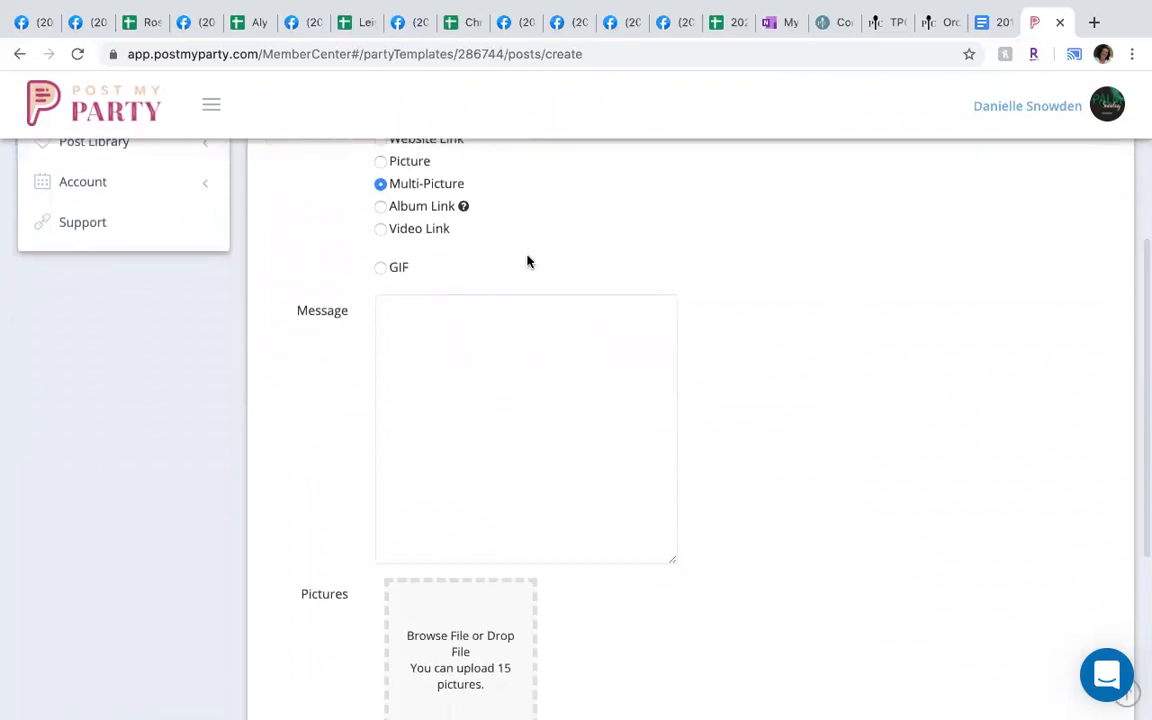
scroll(686, 532, up, 1)
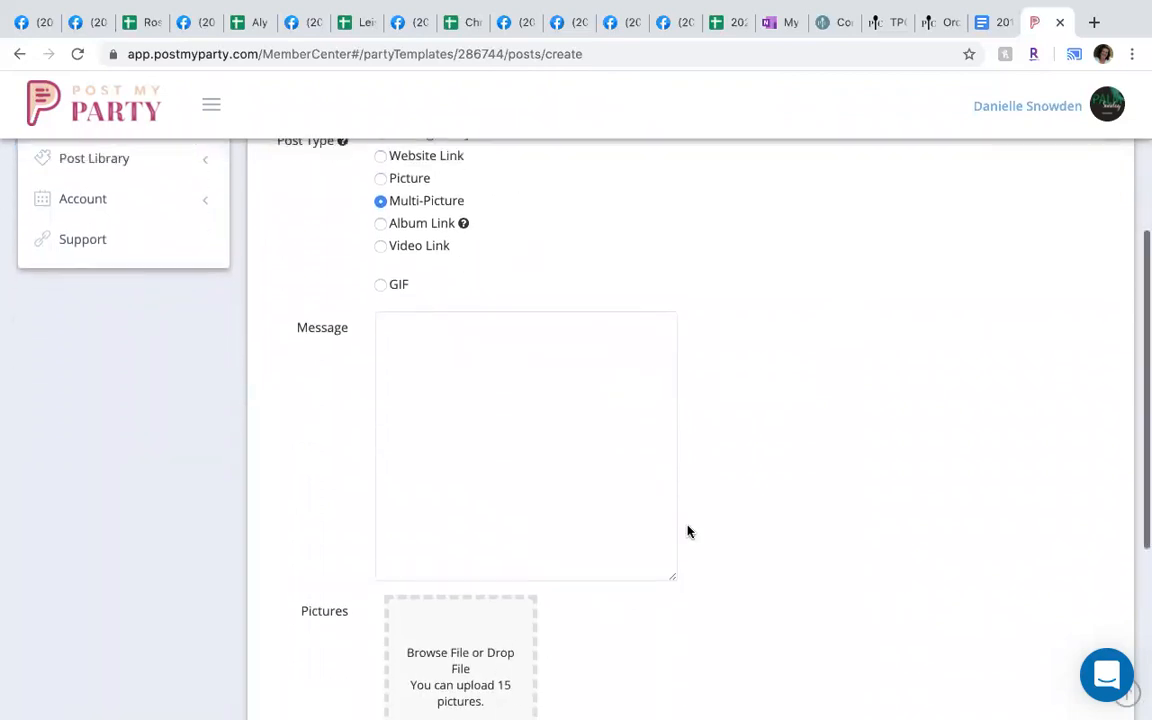
scroll(688, 531, up, 1)
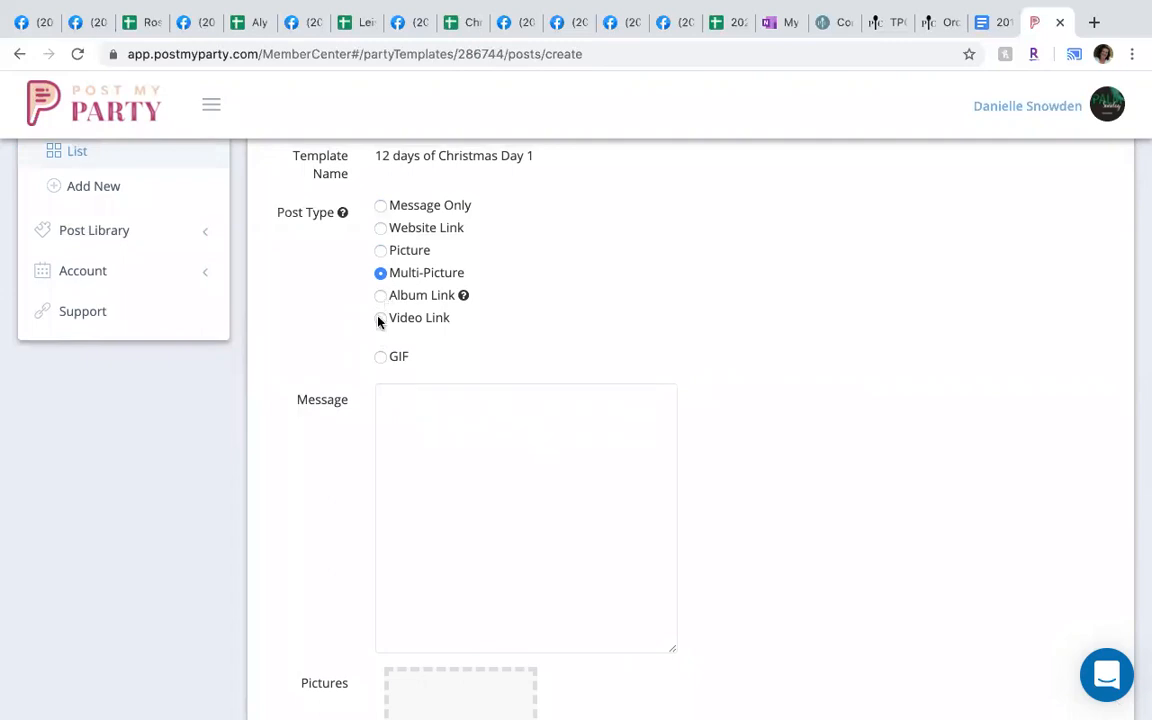
click(382, 319)
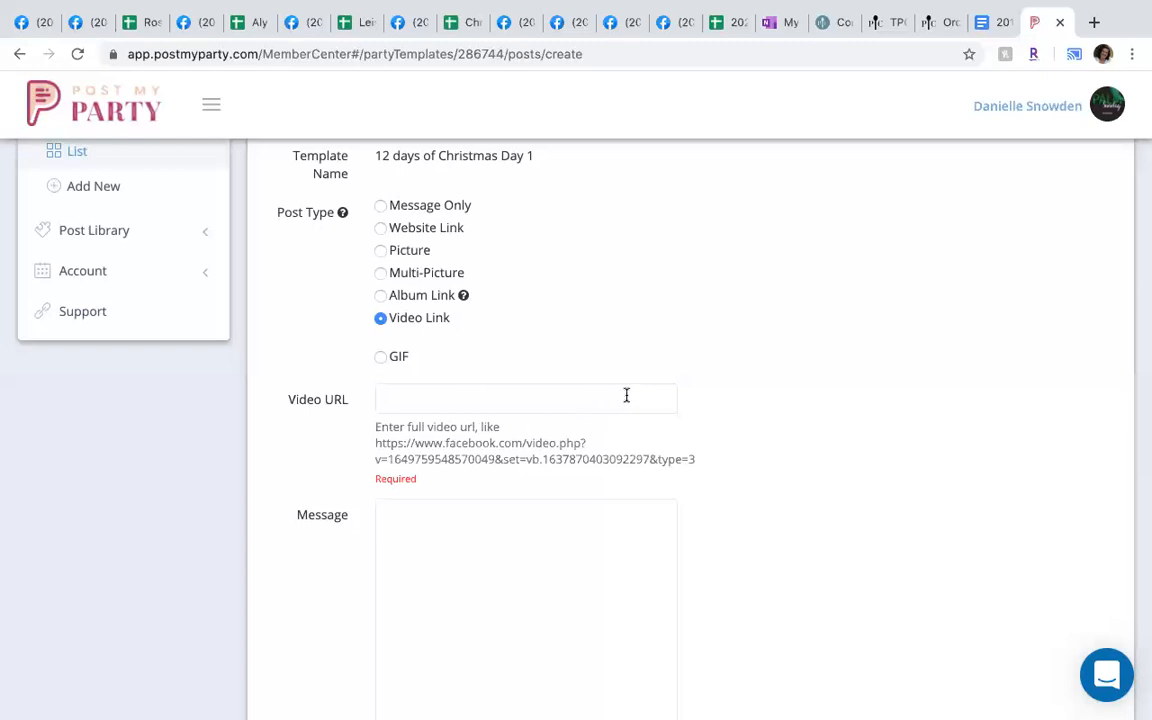
- Switch to the CABIN FEVER Pampered Chef Party group on Facebook, dismiss the open chat and find the shared YouTube video post
click(405, 22)
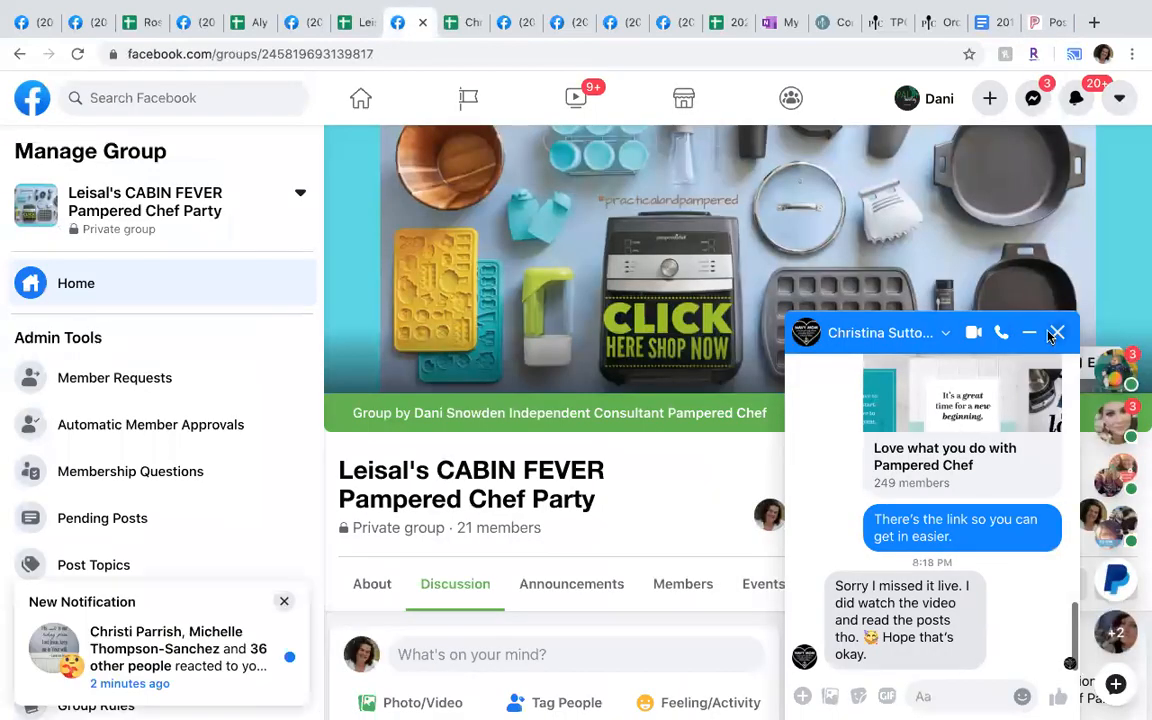
click(1056, 333)
scroll(735, 566, down, 8)
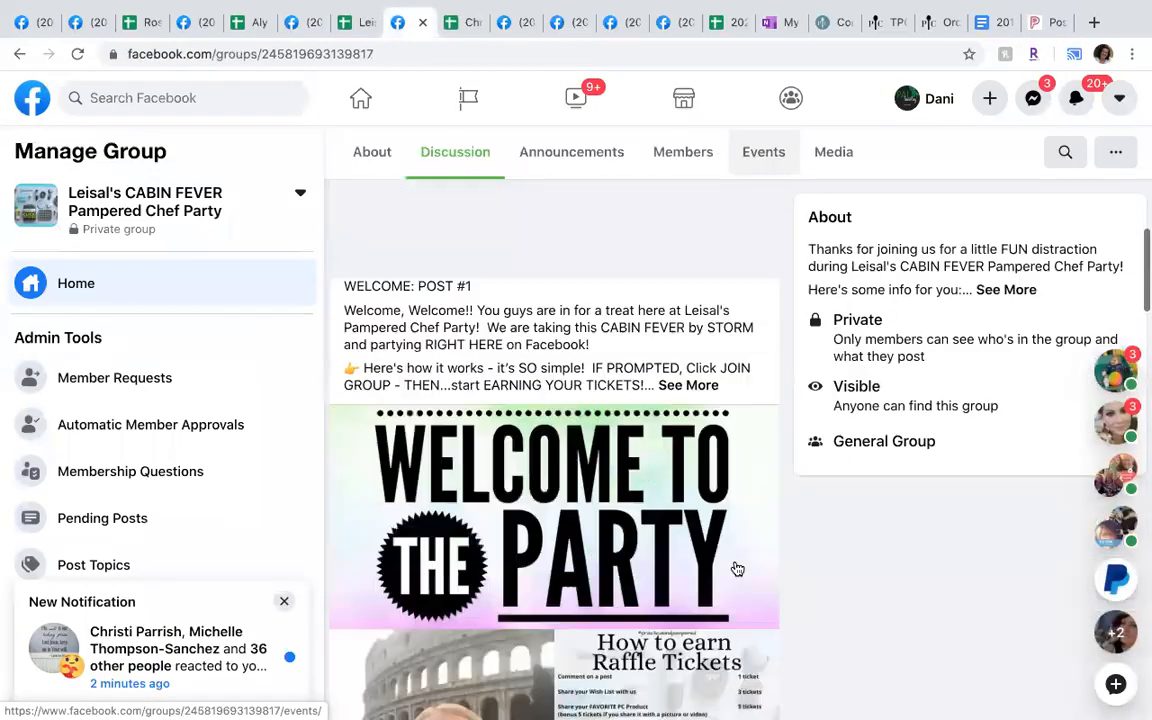
scroll(735, 568, down, 20)
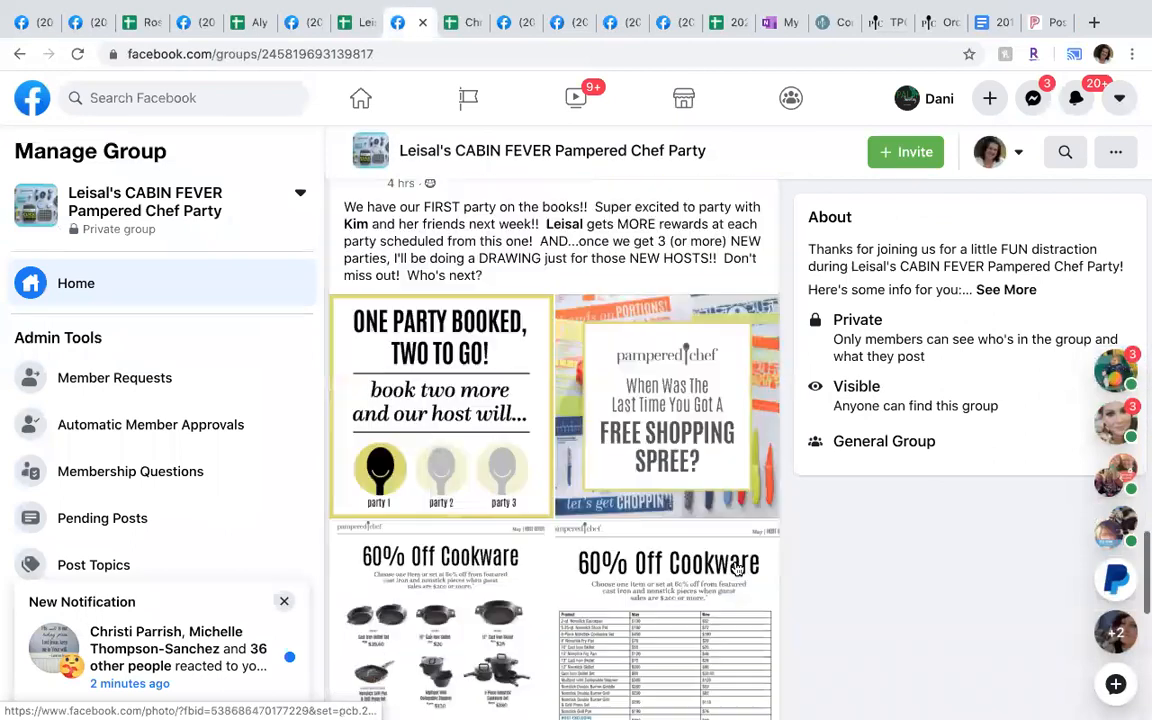
scroll(737, 568, down, 10)
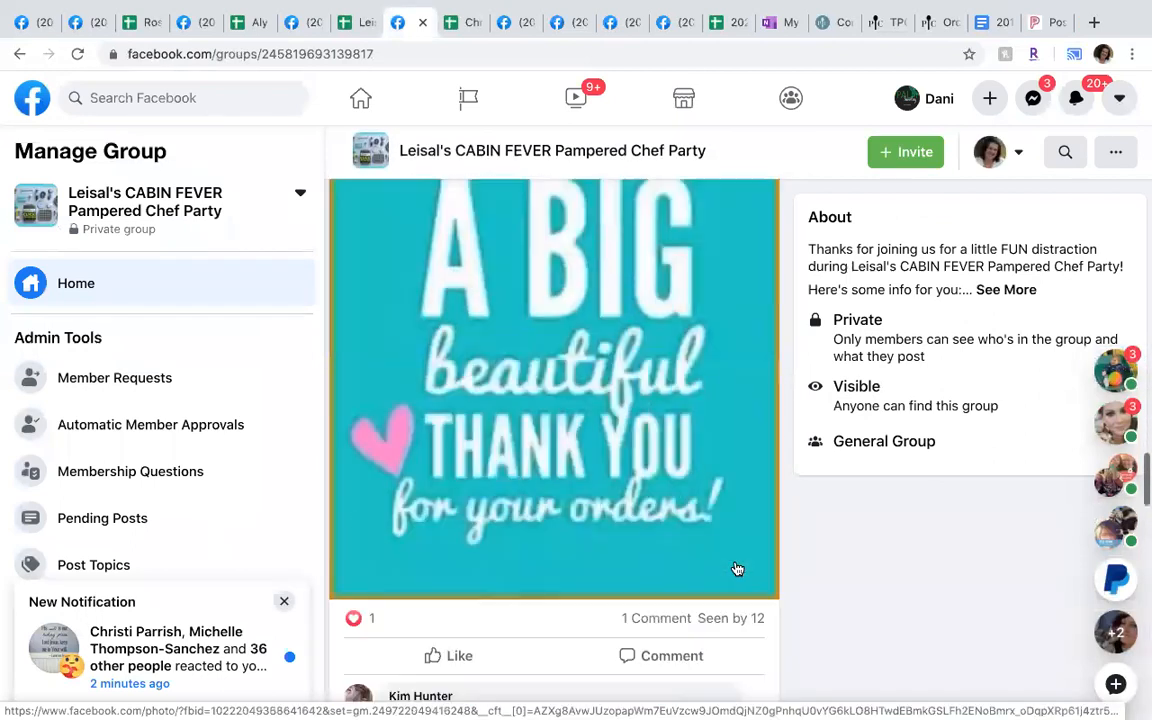
scroll(737, 568, down, 15)
scroll(737, 568, down, 10)
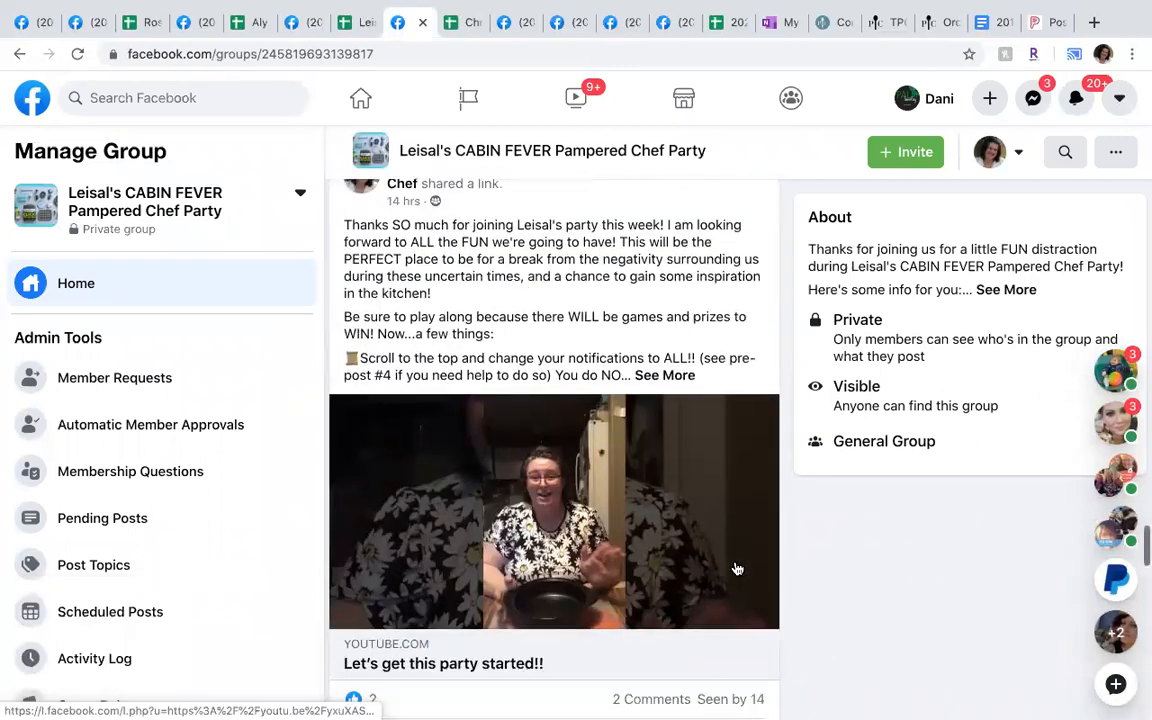
- Compare the shared Facebook video in THEME: POST #3 with the YouTube link post in the group
scroll(737, 568, down, 12)
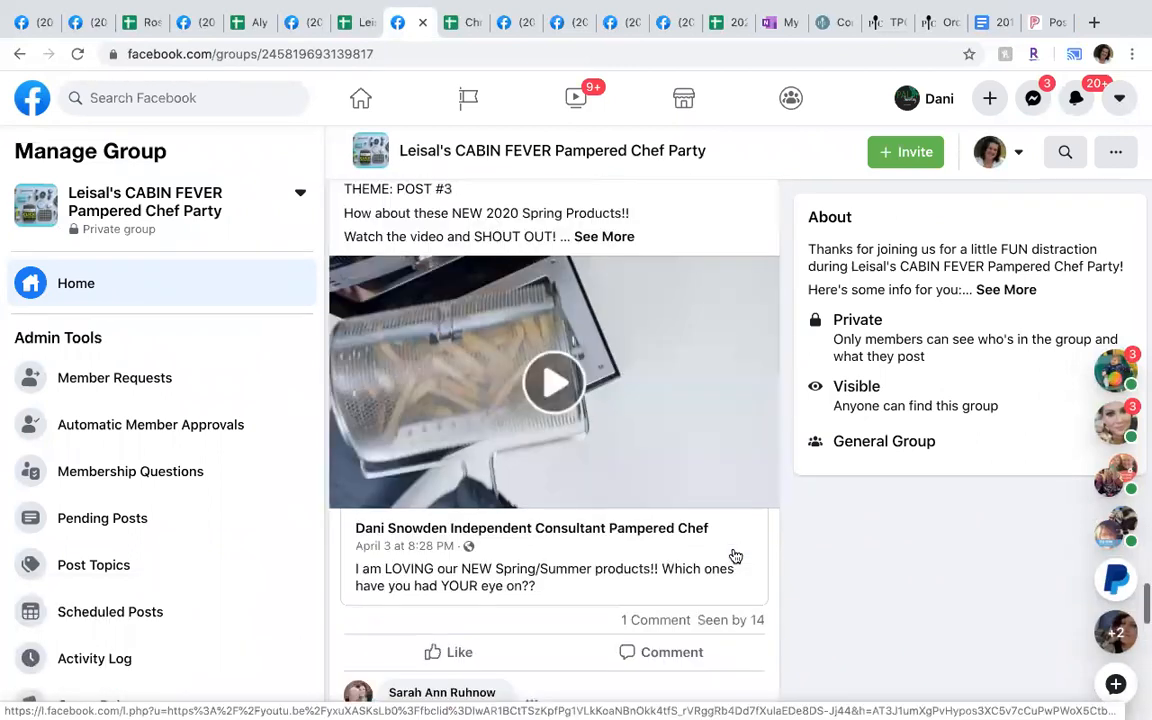
scroll(736, 553, up, 1)
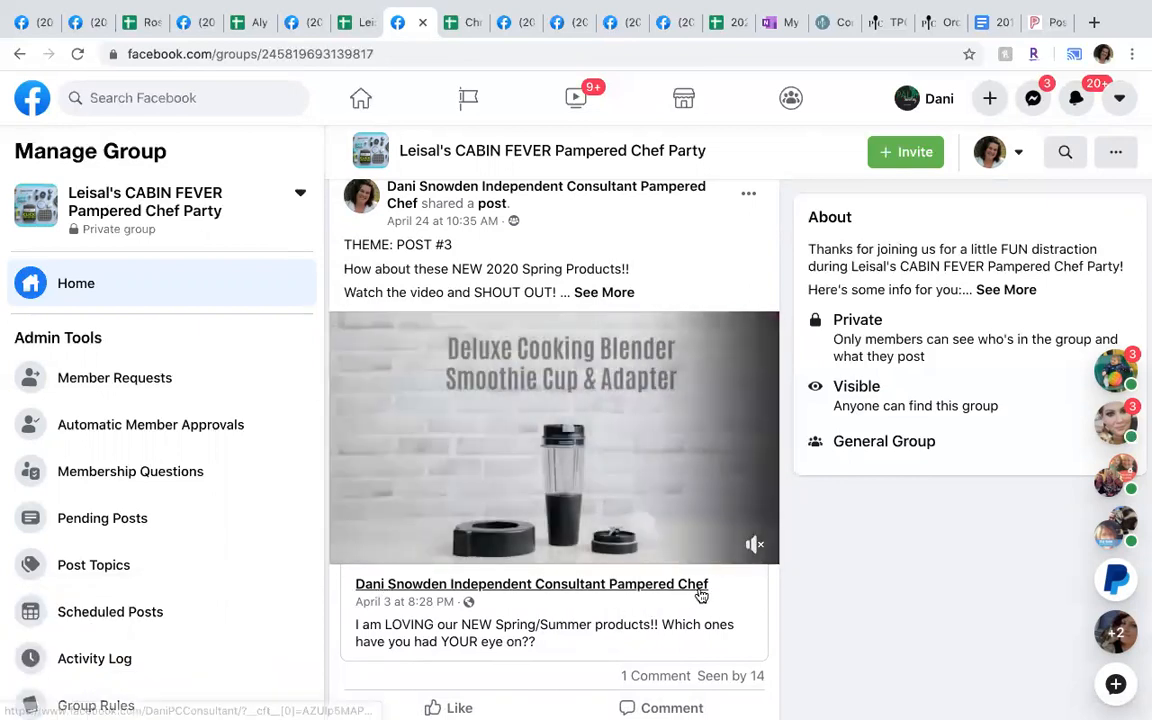
mouse_move(697, 595)
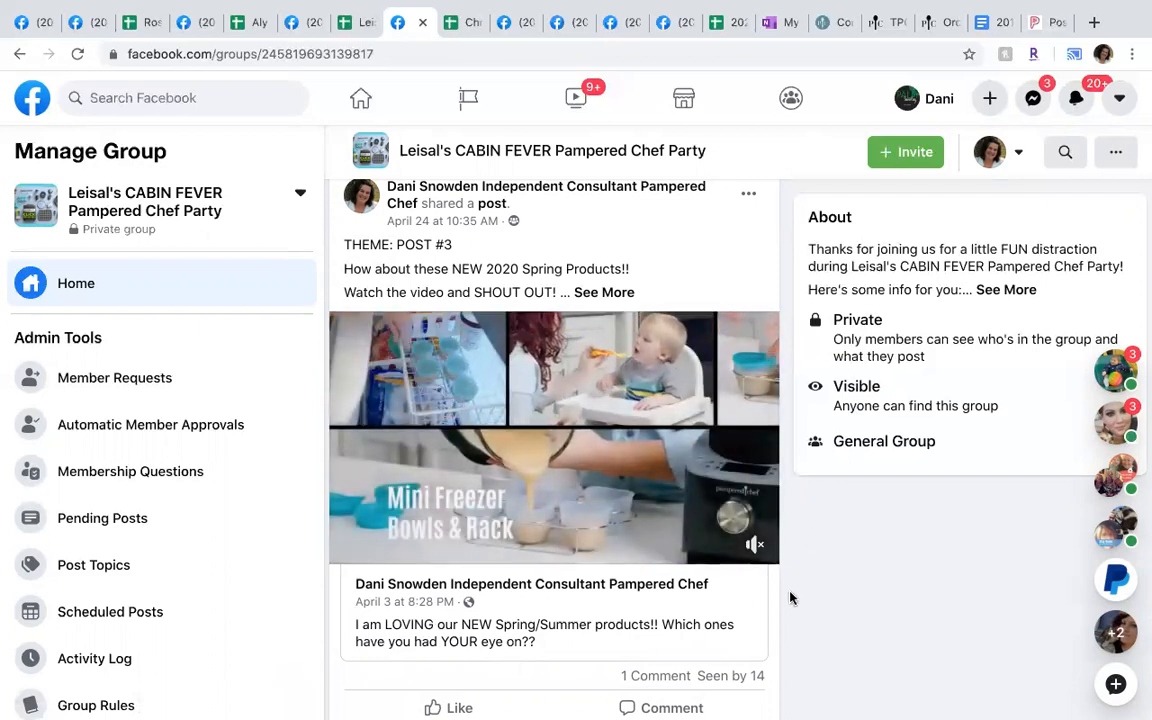
scroll(790, 598, up, 8)
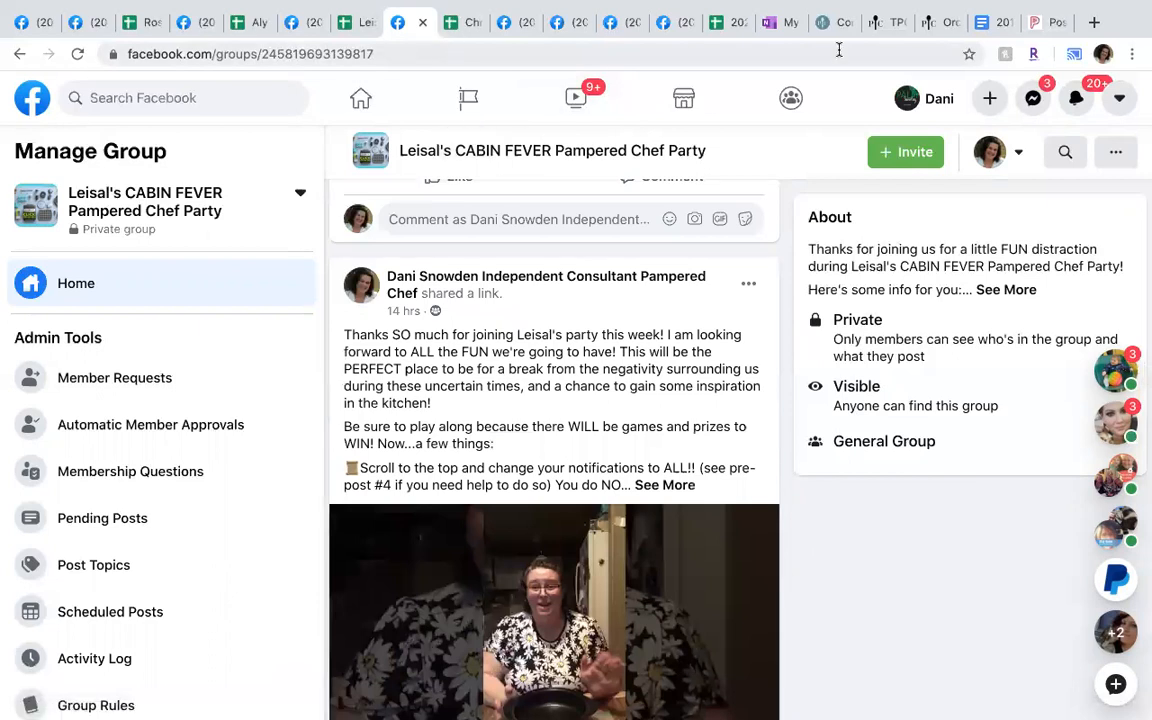
- Switch back to Post My Party, set the new post's type to Picture and view the Day choices without picking one
click(1037, 22)
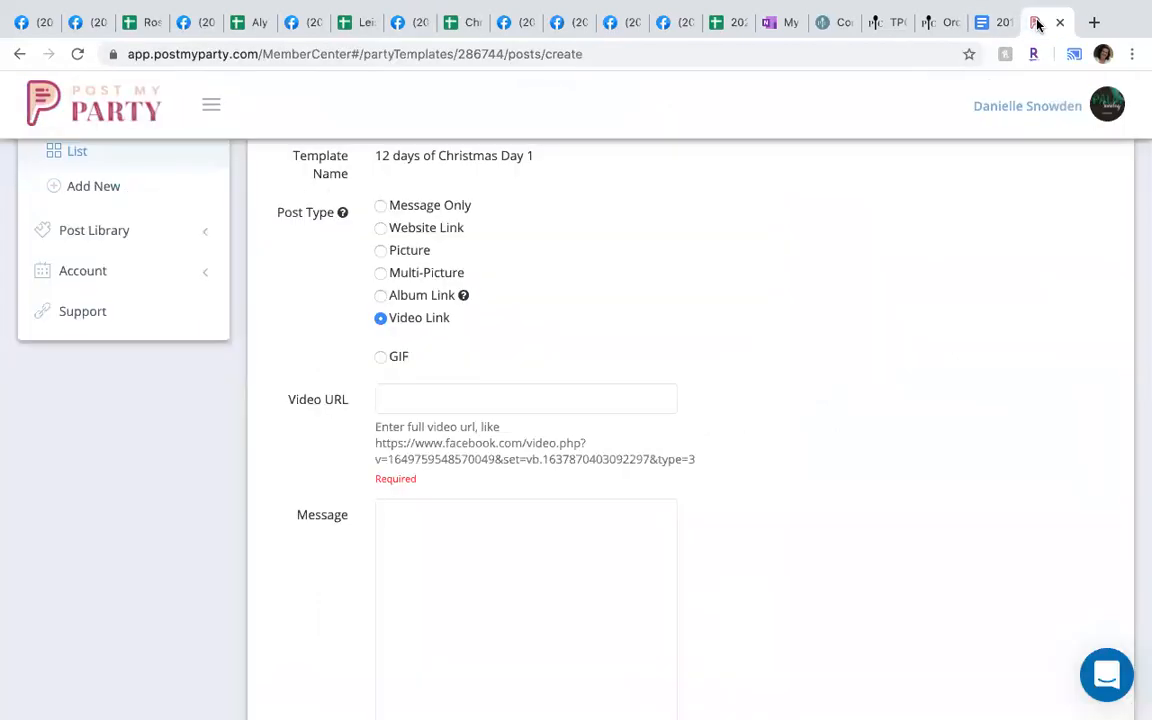
scroll(730, 495, down, 1)
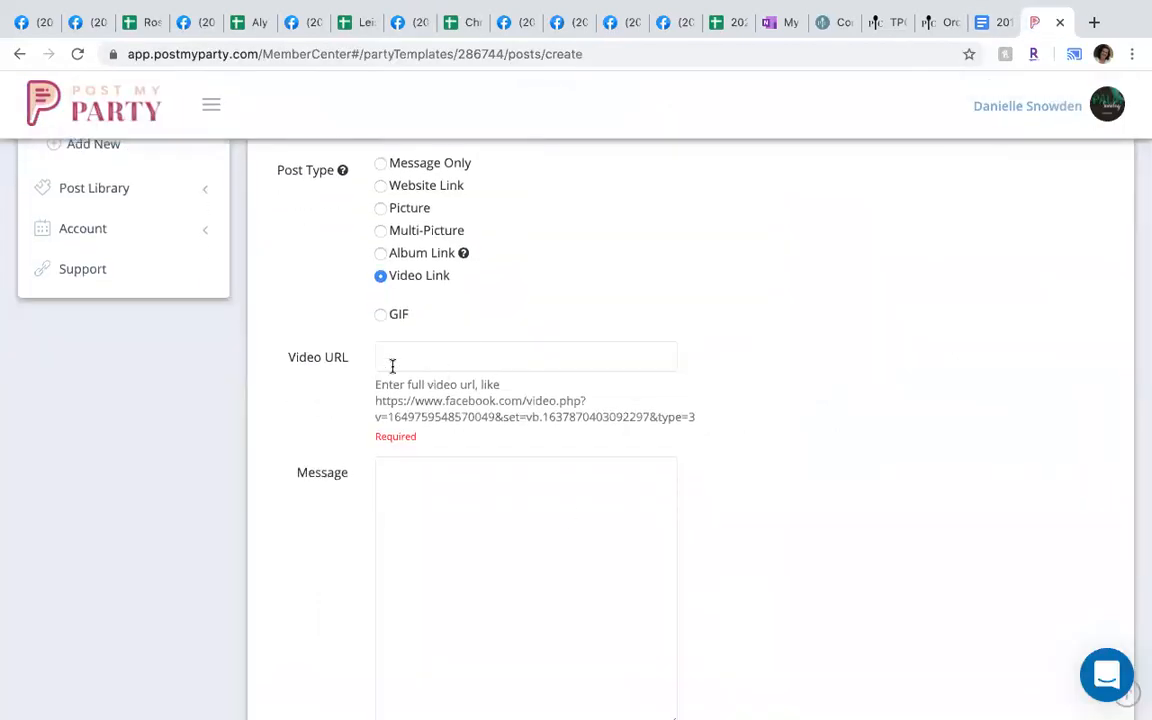
click(380, 209)
scroll(607, 530, down, 3)
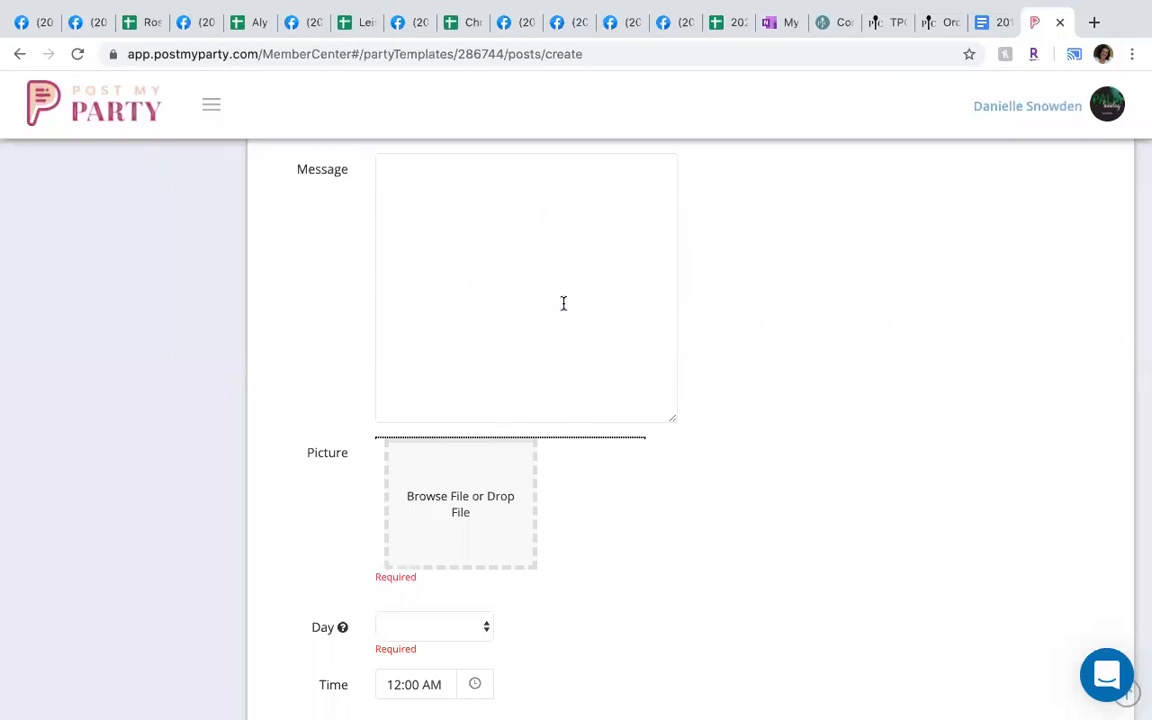
scroll(753, 633, down, 2)
click(487, 498)
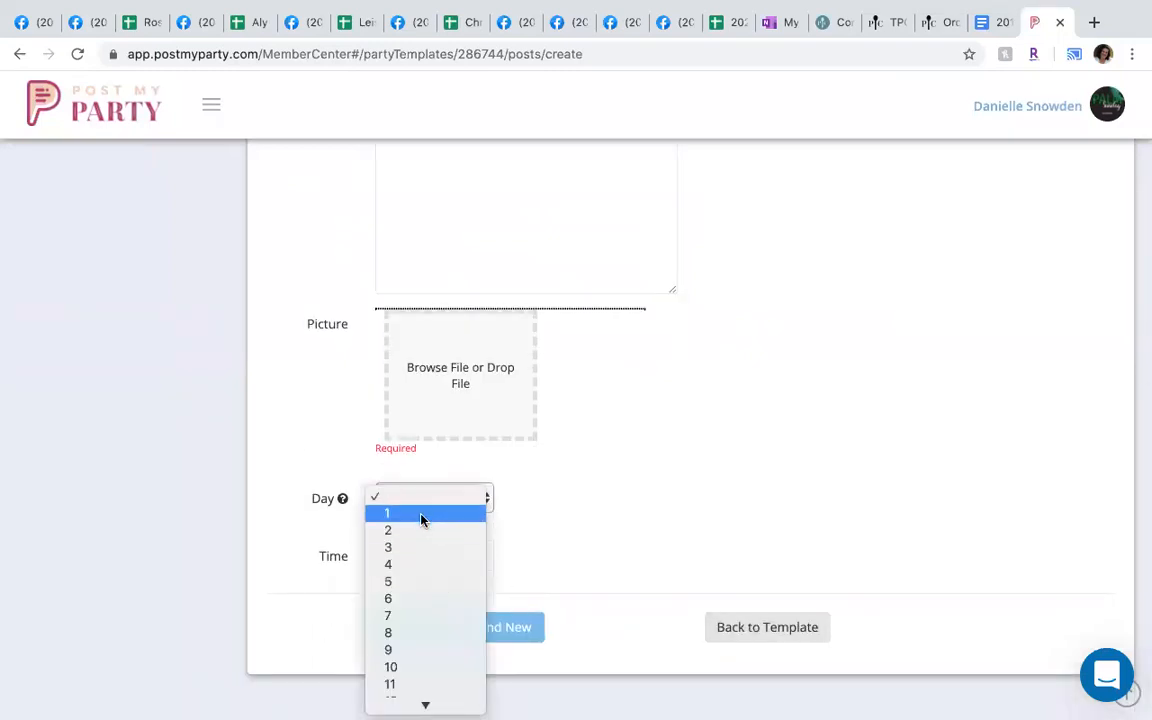
click(612, 516)
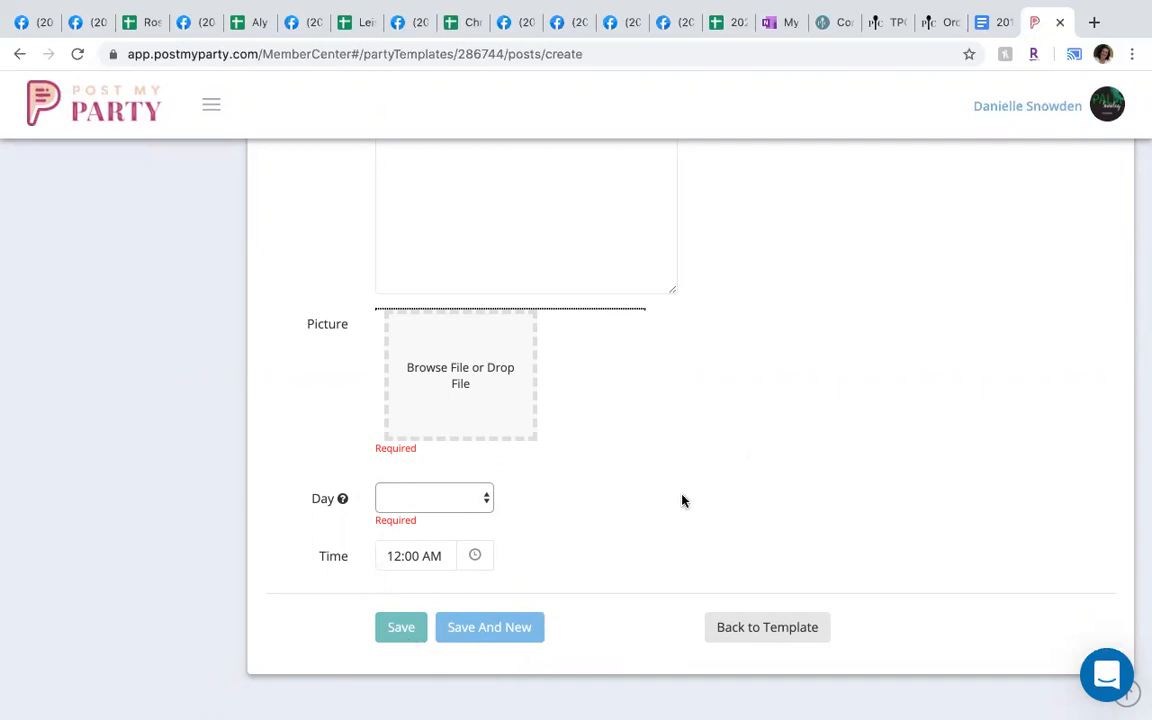
- Return to the template without saving the new post and review its list of posts
scroll(681, 501, up, 1)
scroll(681, 501, down, 1)
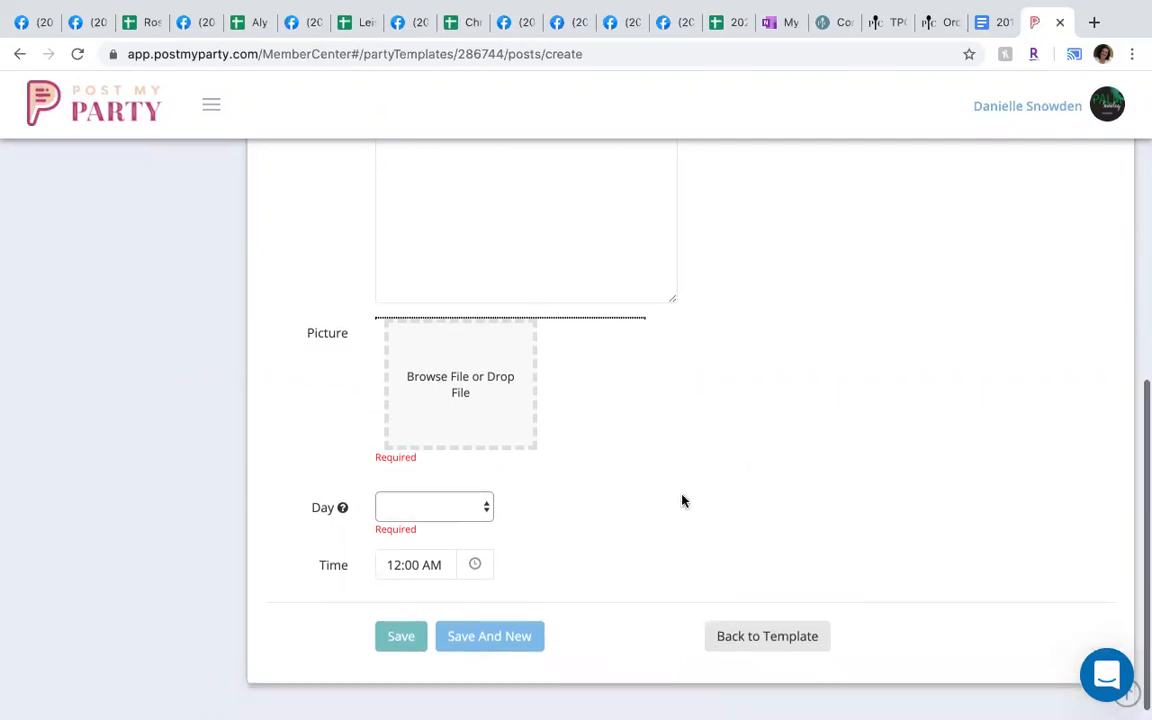
click(766, 636)
scroll(675, 457, down, 2)
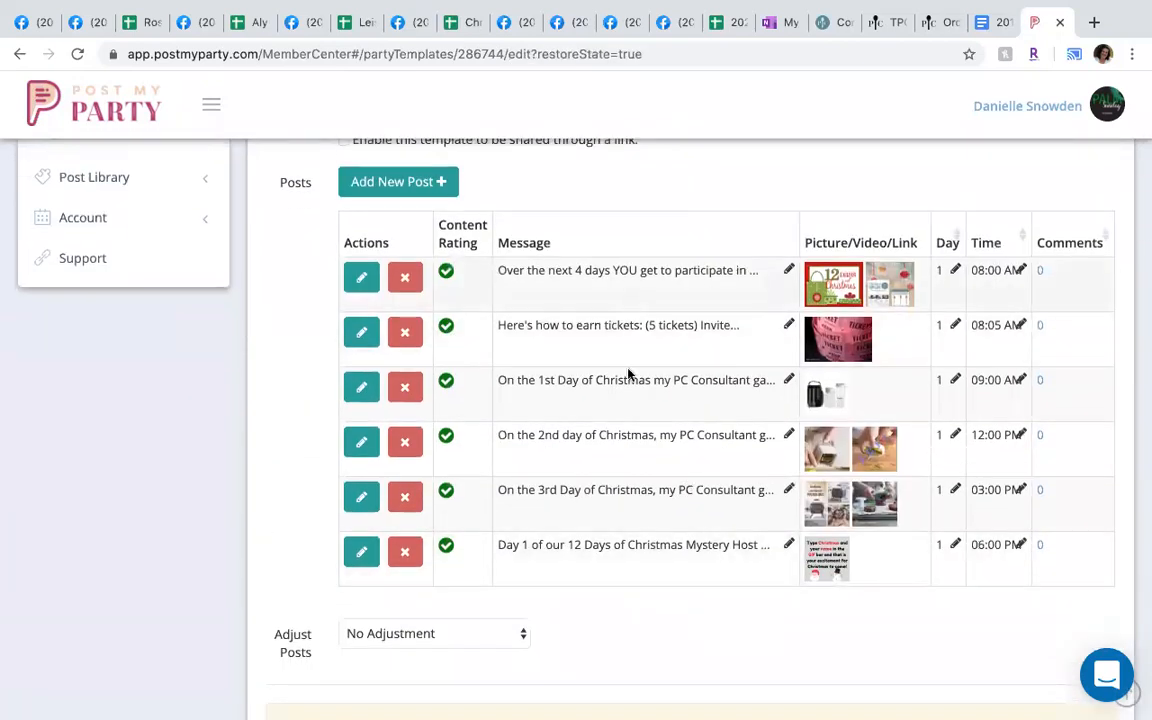
scroll(630, 512, up, 2)
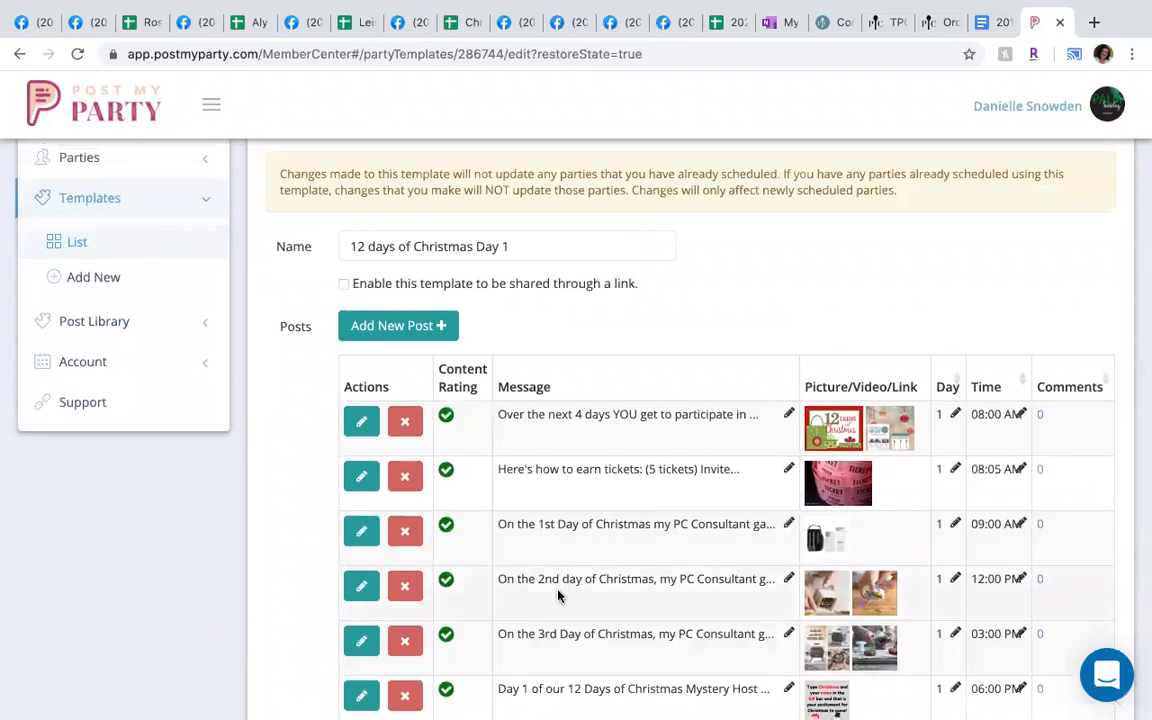
- Open the 09:00 AM "On the 1st Day of Christmas" post for editing and review its message and picture
click(361, 531)
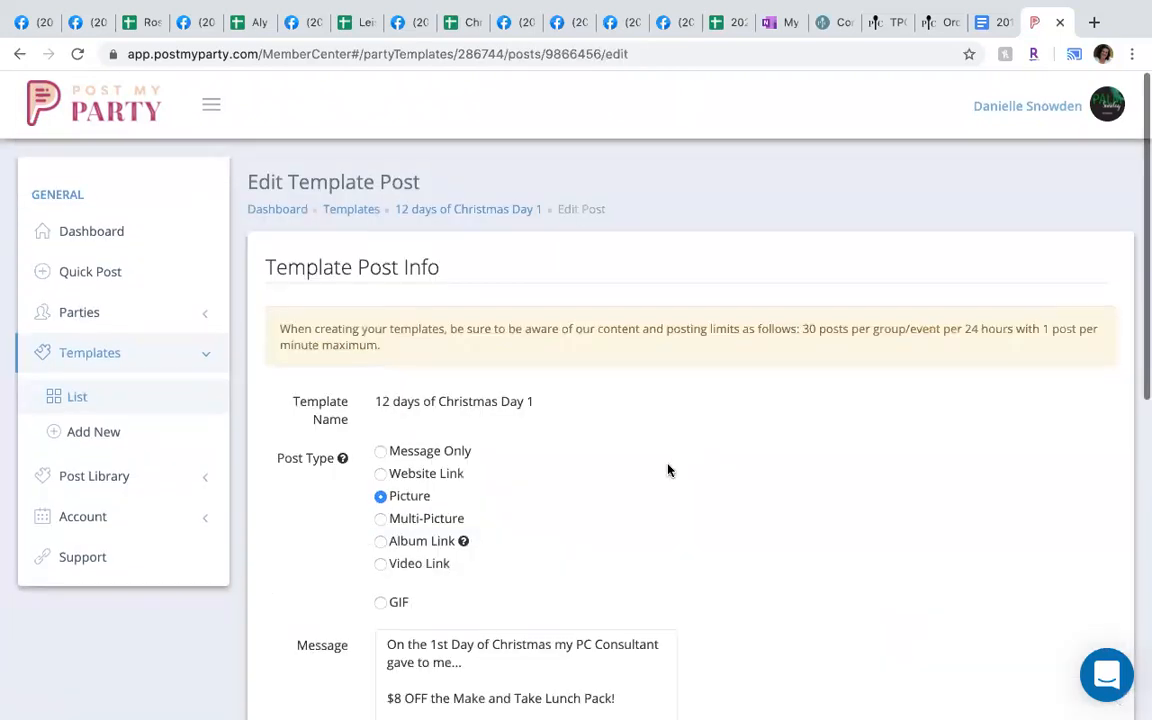
scroll(669, 465, down, 5)
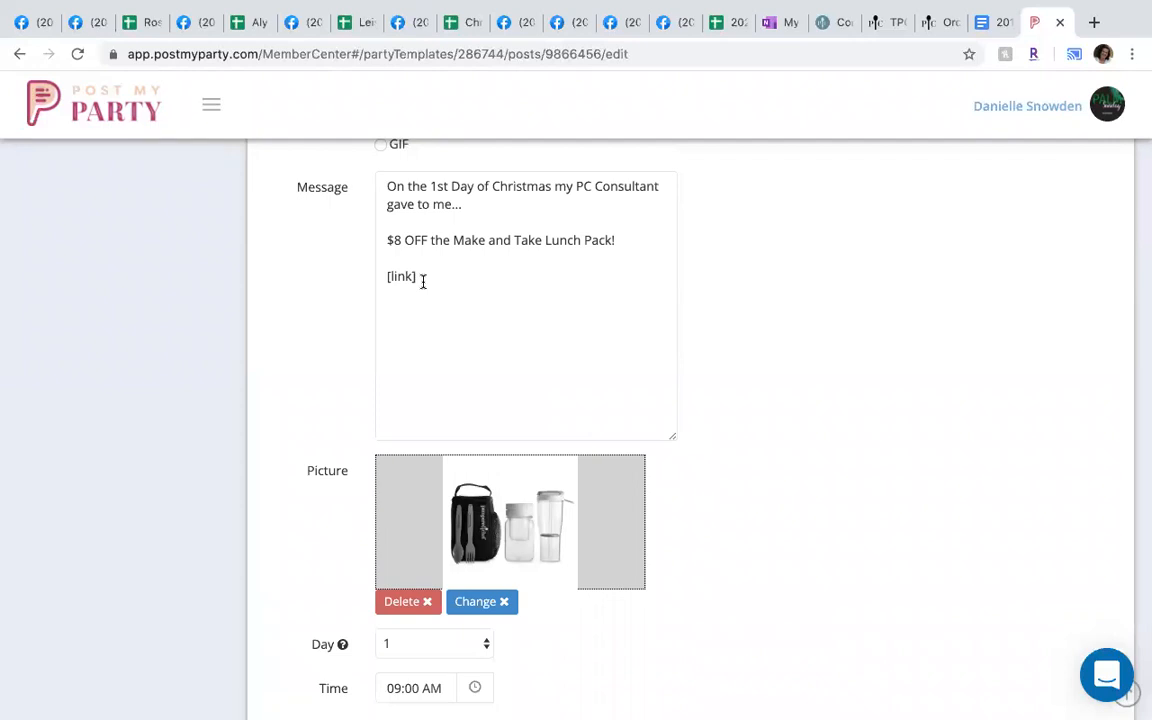
scroll(423, 282, up, 1)
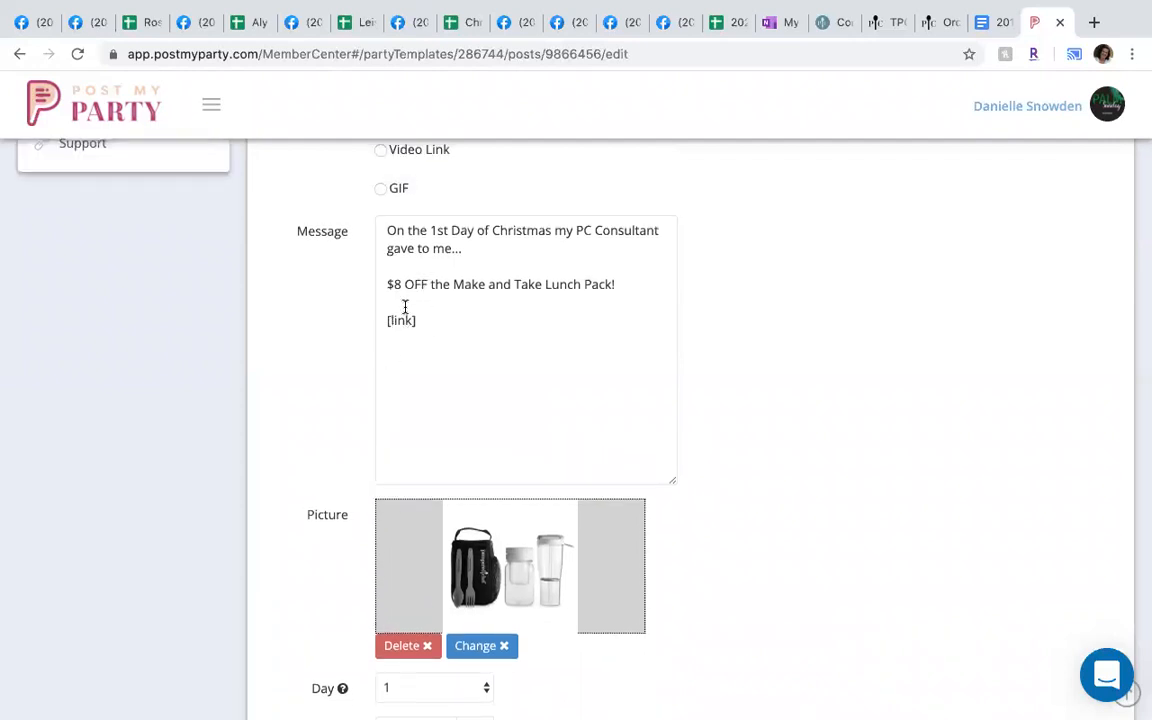
- Add the placeholders [host] and [text] after [link] in the post's message
click(428, 318)
text(.)
key(BackSpace)
key(BackSpace)
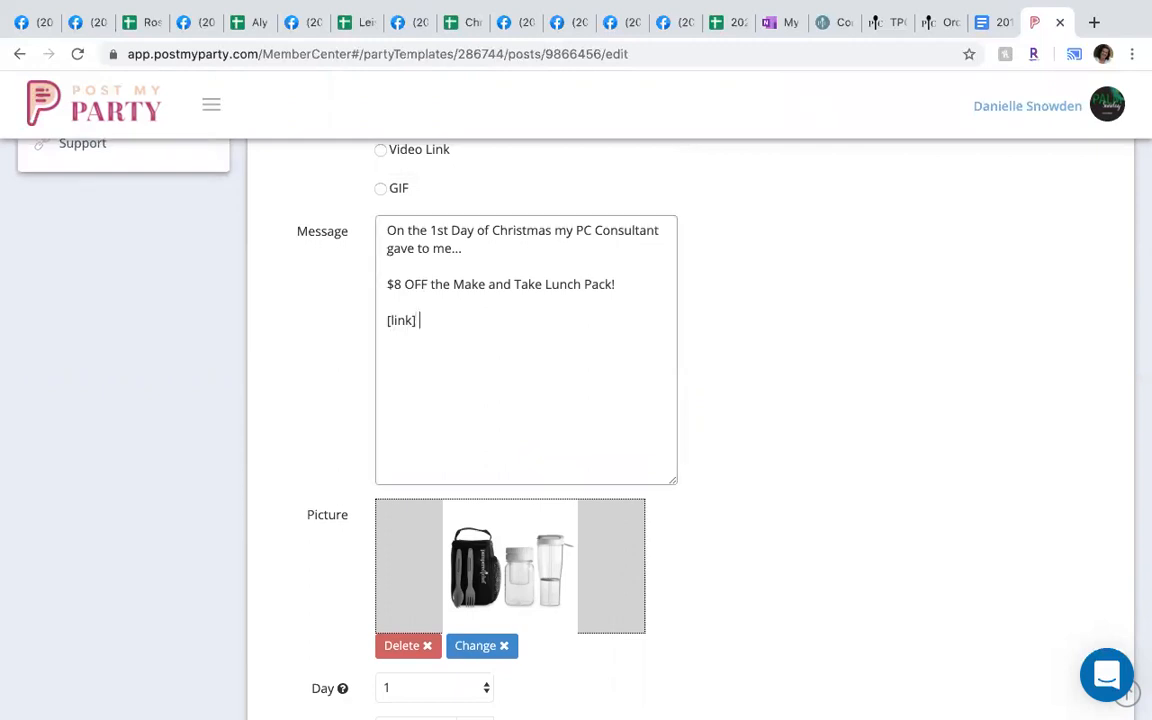
text({)
key(BackSpace)
text([host] tex)
key(BackSpace)
key(BackSpace)
key(BackSpace)
text([text])
- Open the form for scheduling a new party and look over its party info and replacement fields
scroll(752, 330, up, 3)
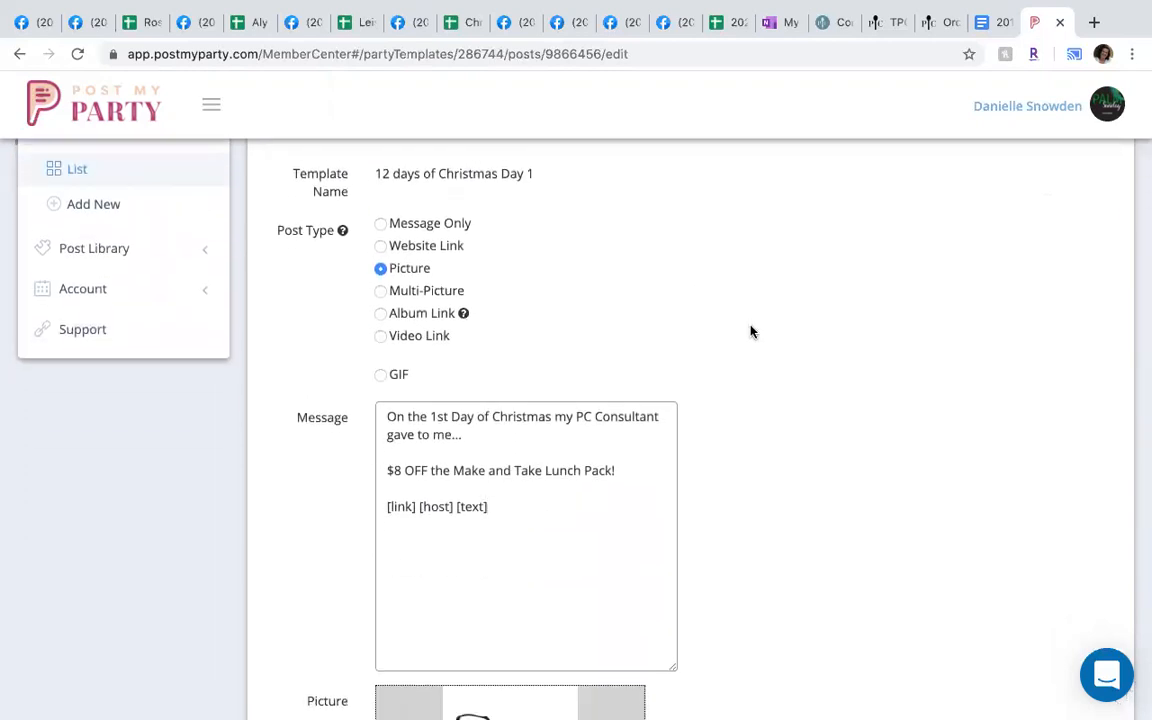
scroll(752, 330, up, 1)
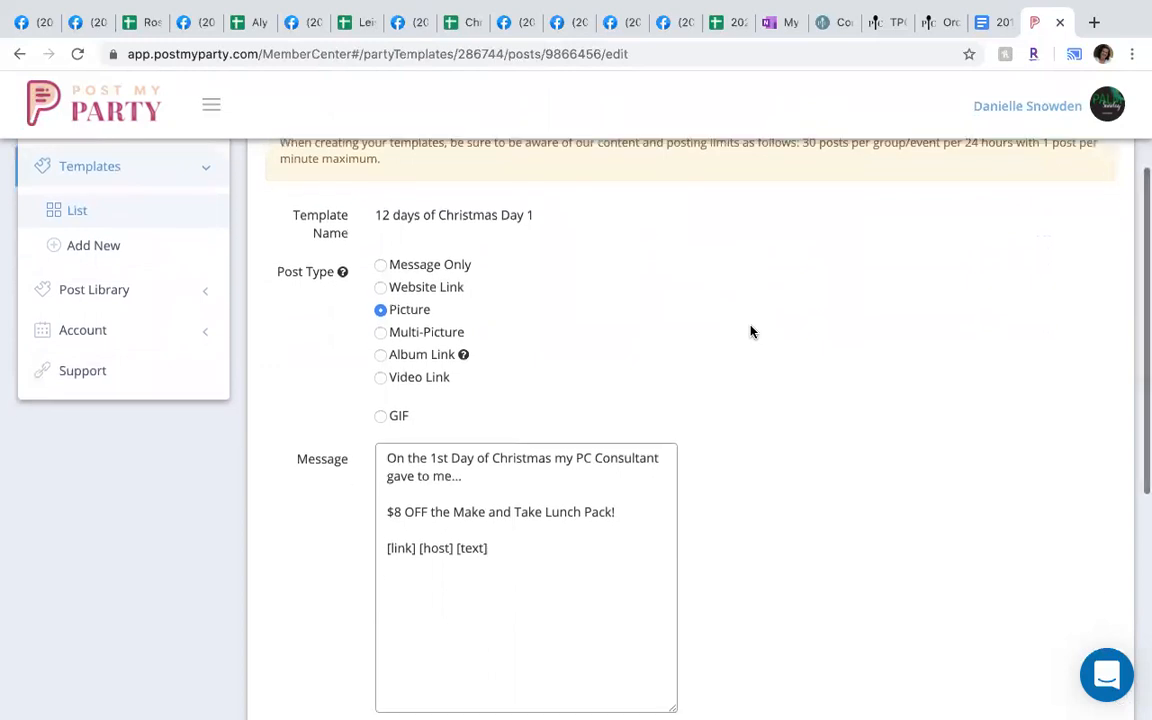
scroll(752, 332, up, 3)
scroll(745, 345, up, 1)
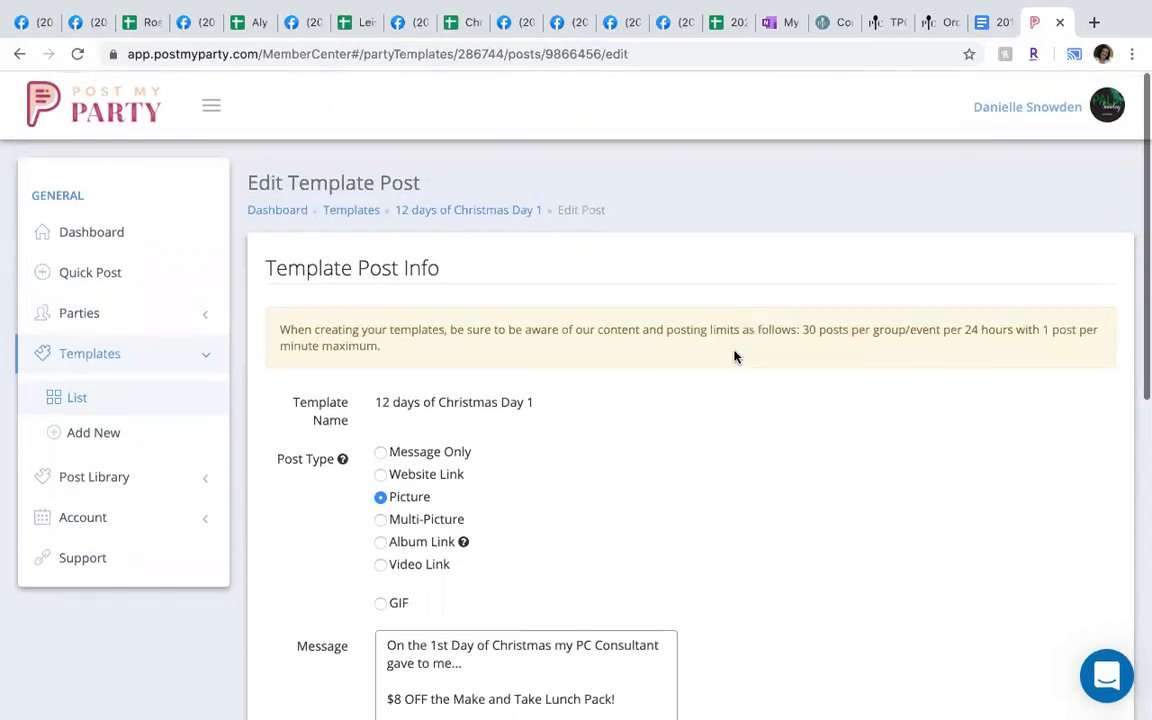
click(98, 314)
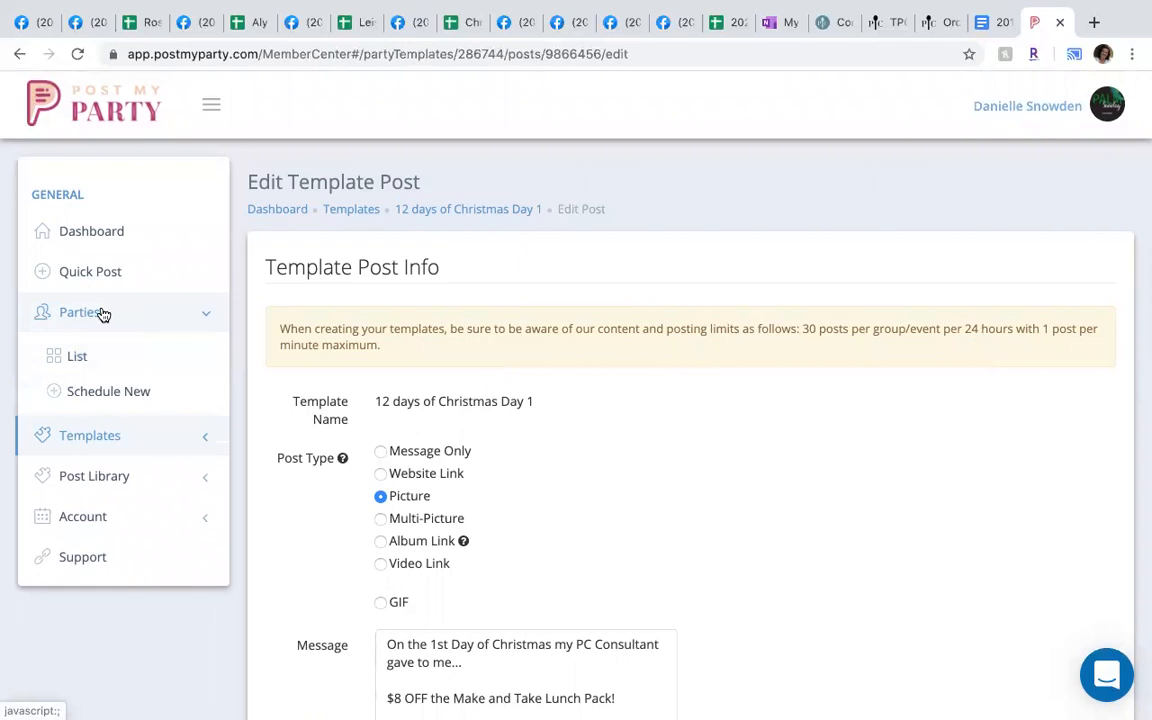
click(105, 398)
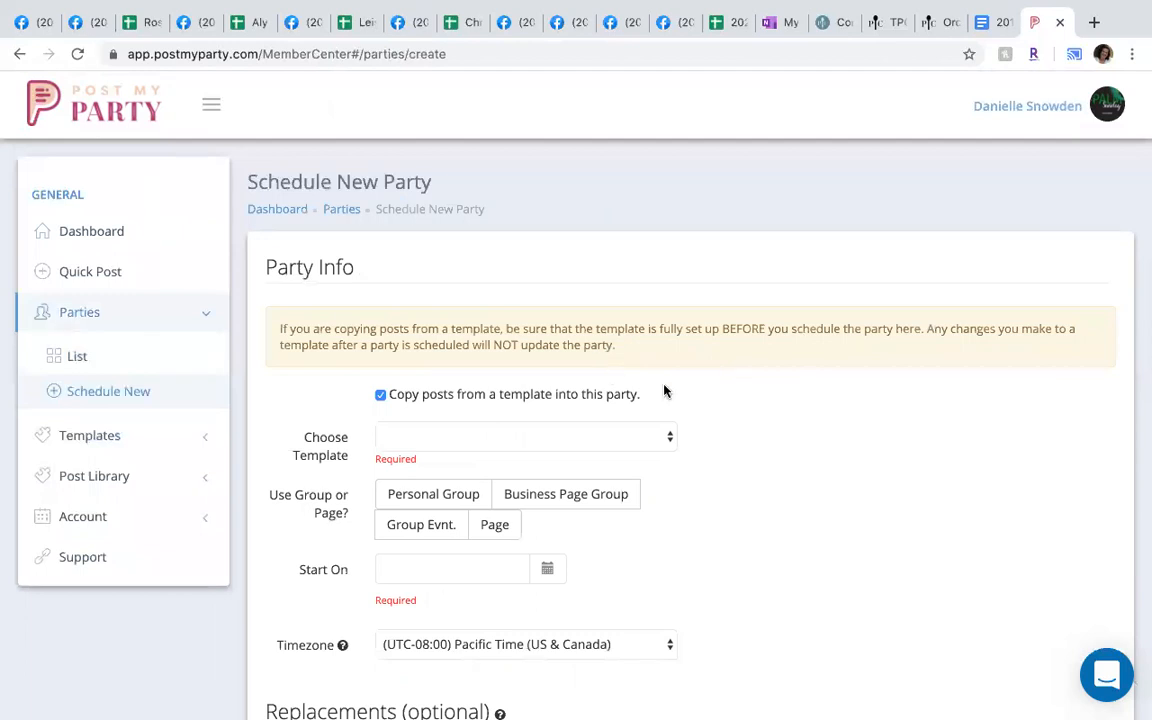
scroll(761, 429, down, 3)
scroll(761, 429, up, 2)
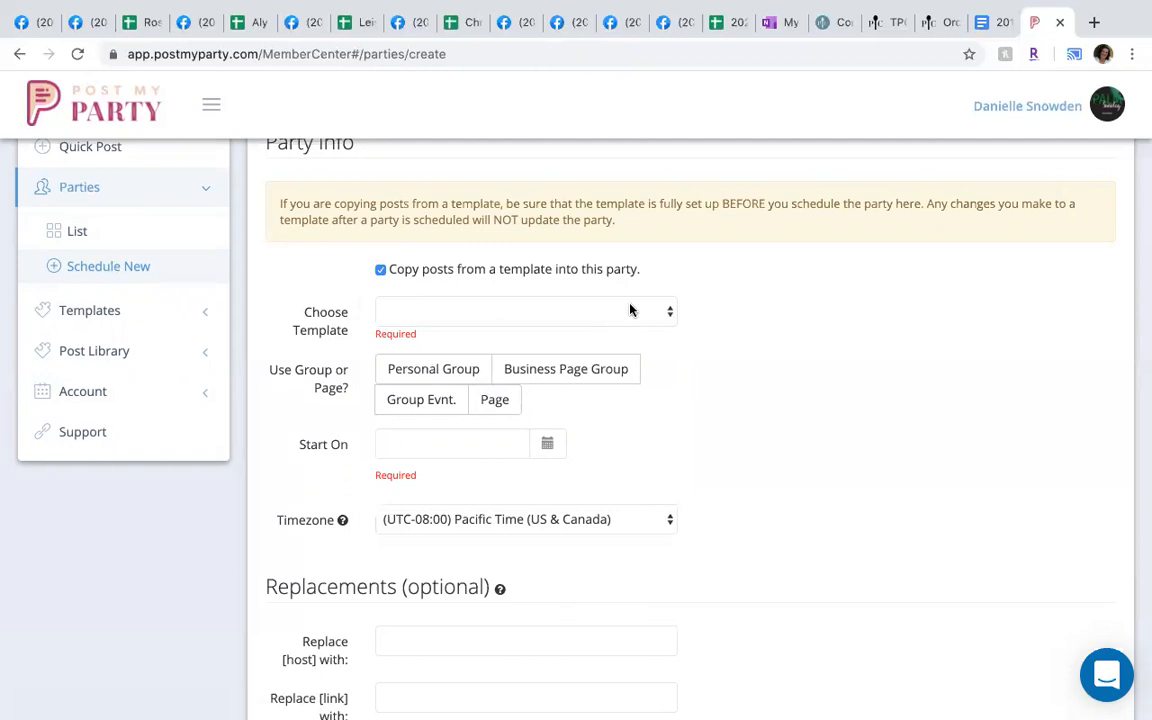
- Choose "12 days of Christmas Day 1" as the template to copy posts from
click(672, 315)
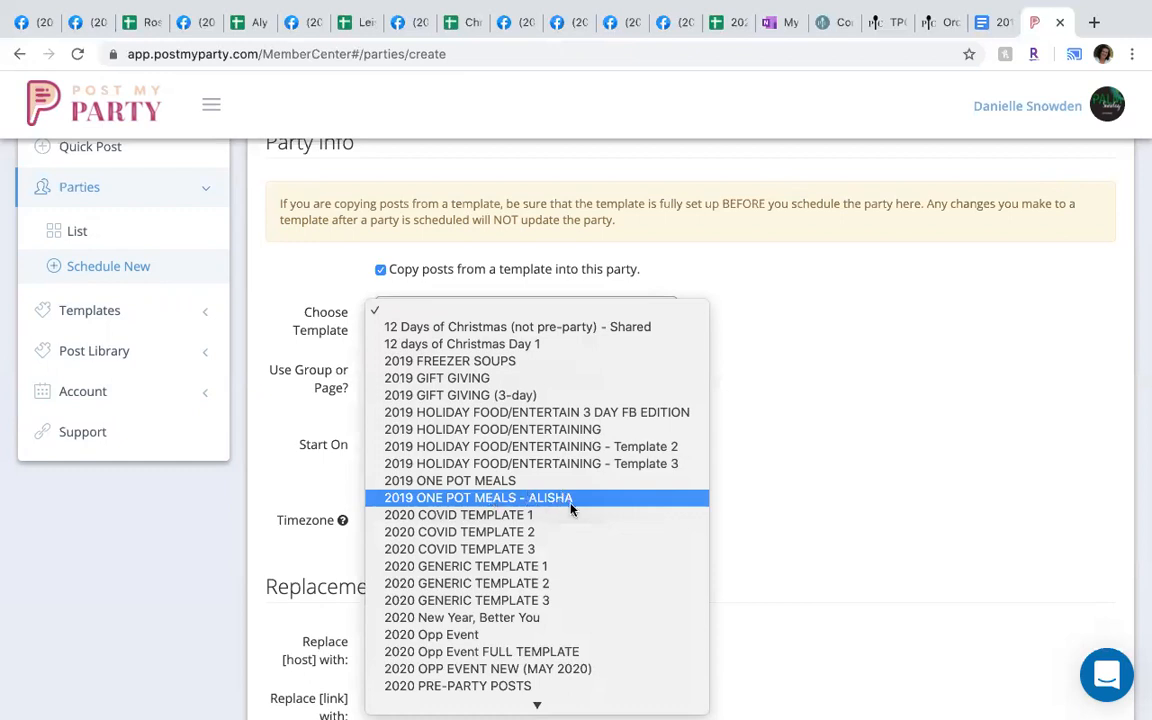
scroll(577, 565, down, 5)
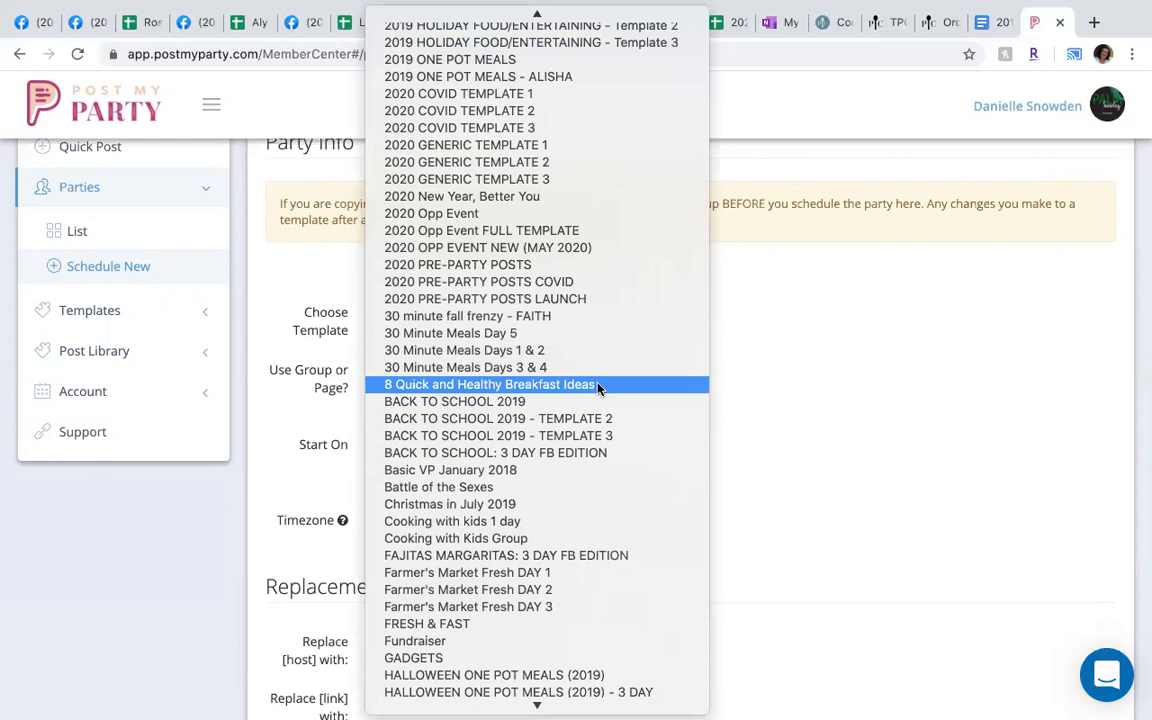
scroll(597, 362, up, 2)
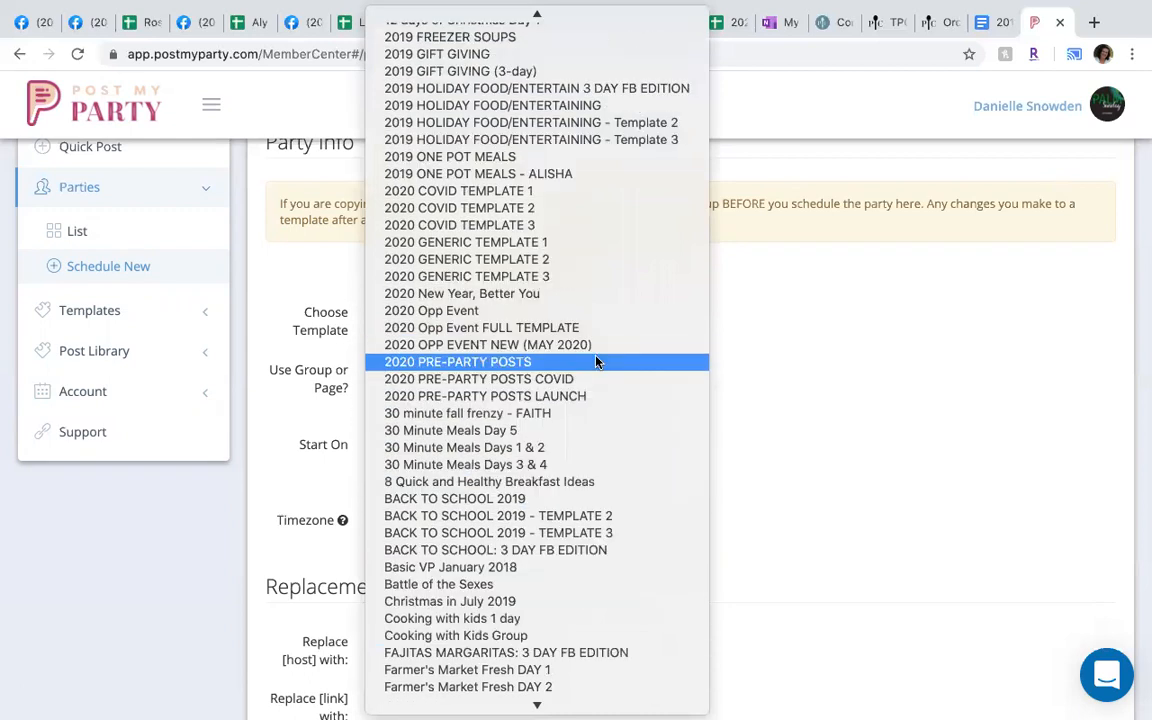
scroll(597, 362, up, 2)
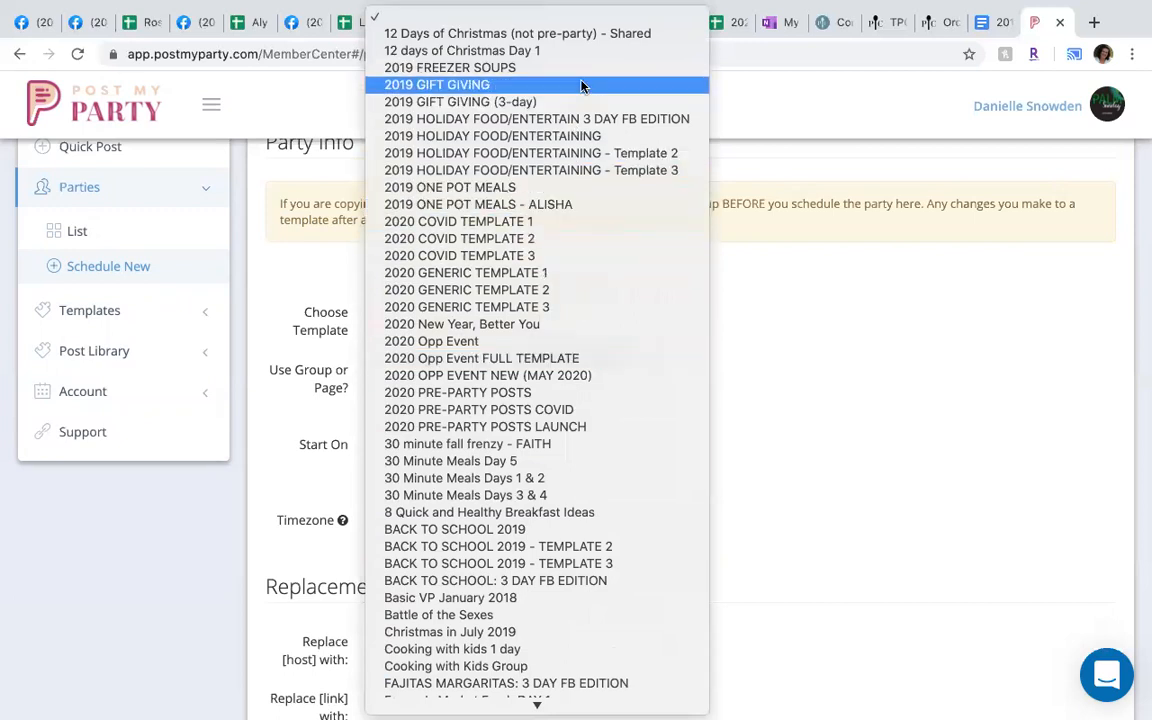
click(585, 52)
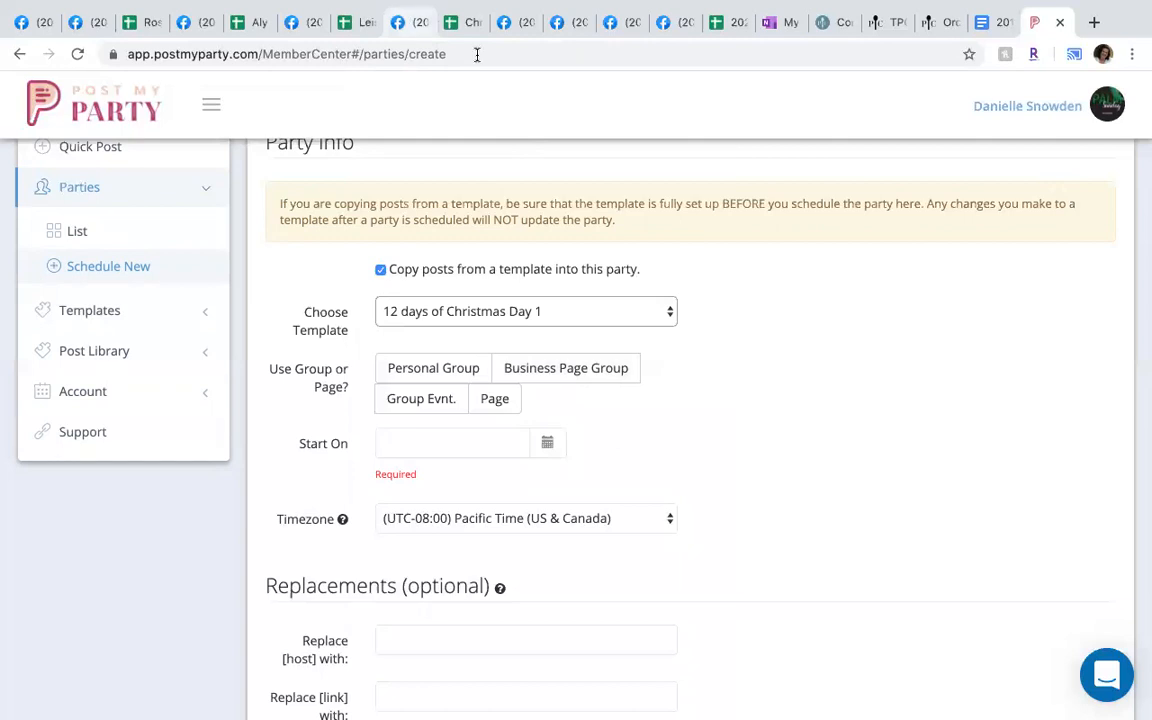
- Switch to the CABIN FEVER Pampered Chef Party group on Facebook and find Apps under its advanced settings
click(664, 30)
click(401, 24)
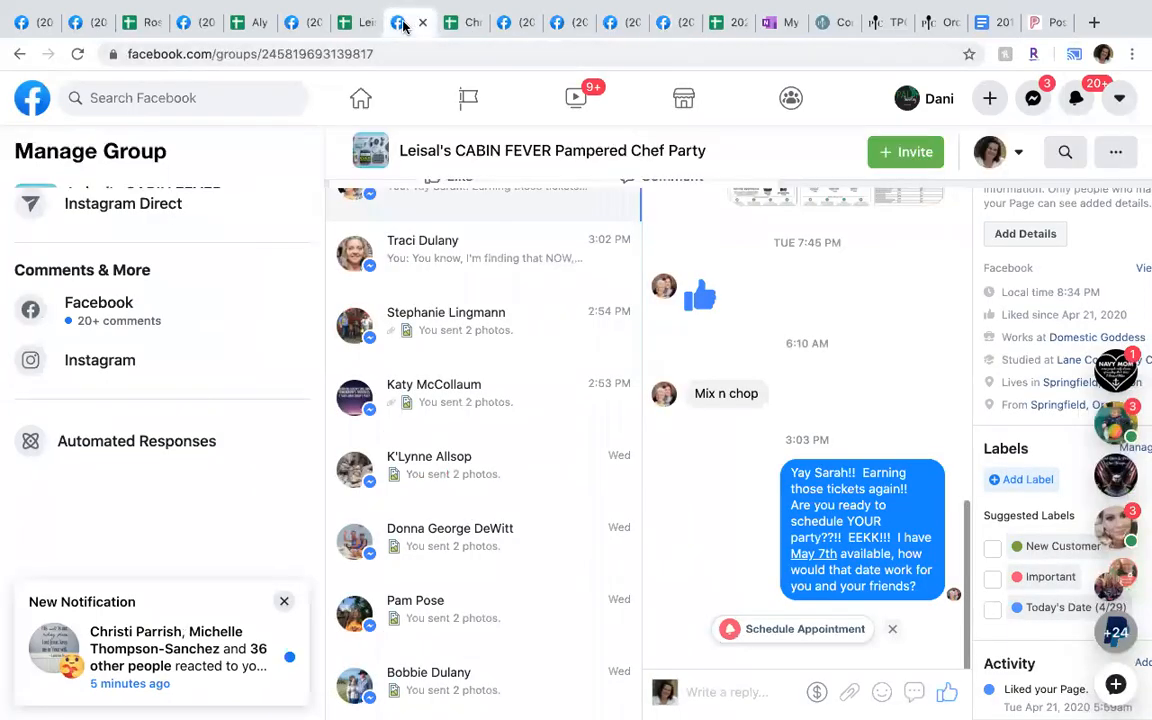
scroll(160, 600, down, 3)
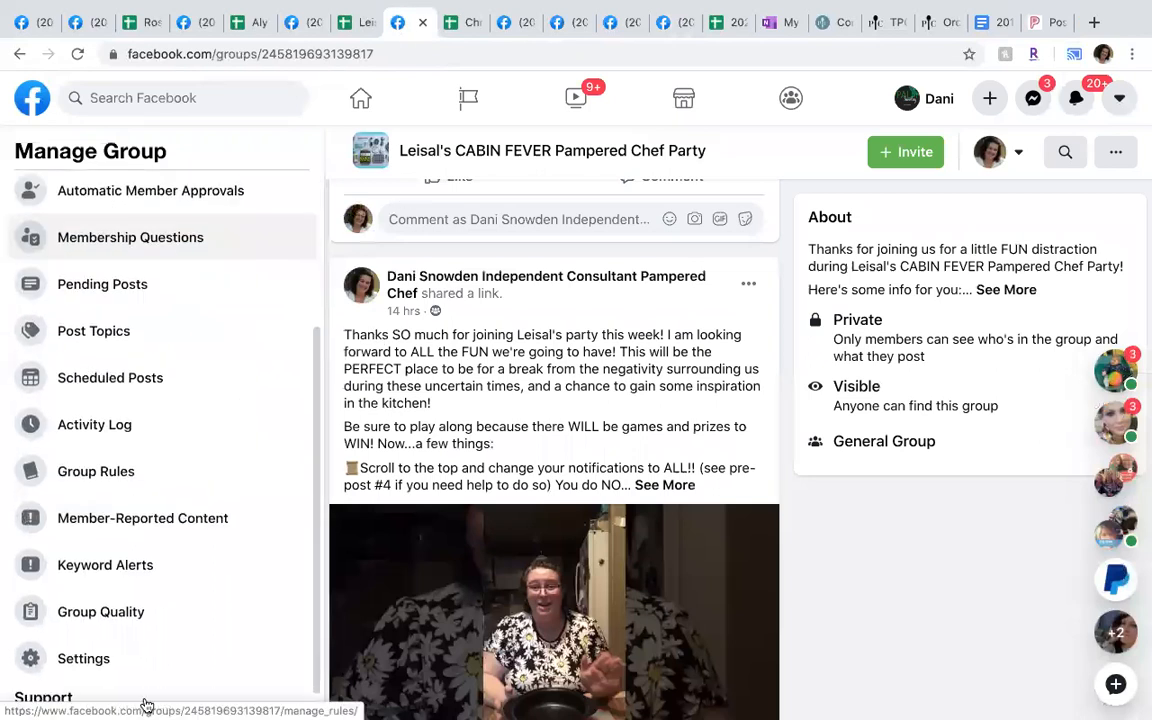
click(116, 668)
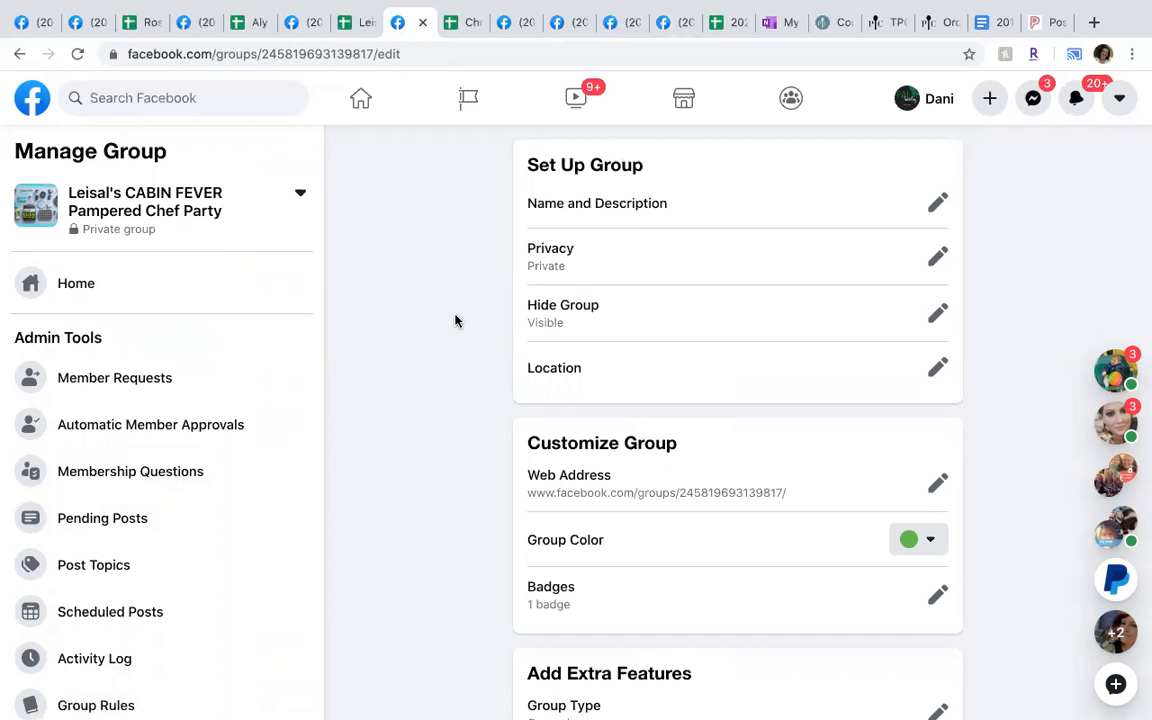
scroll(455, 320, down, 5)
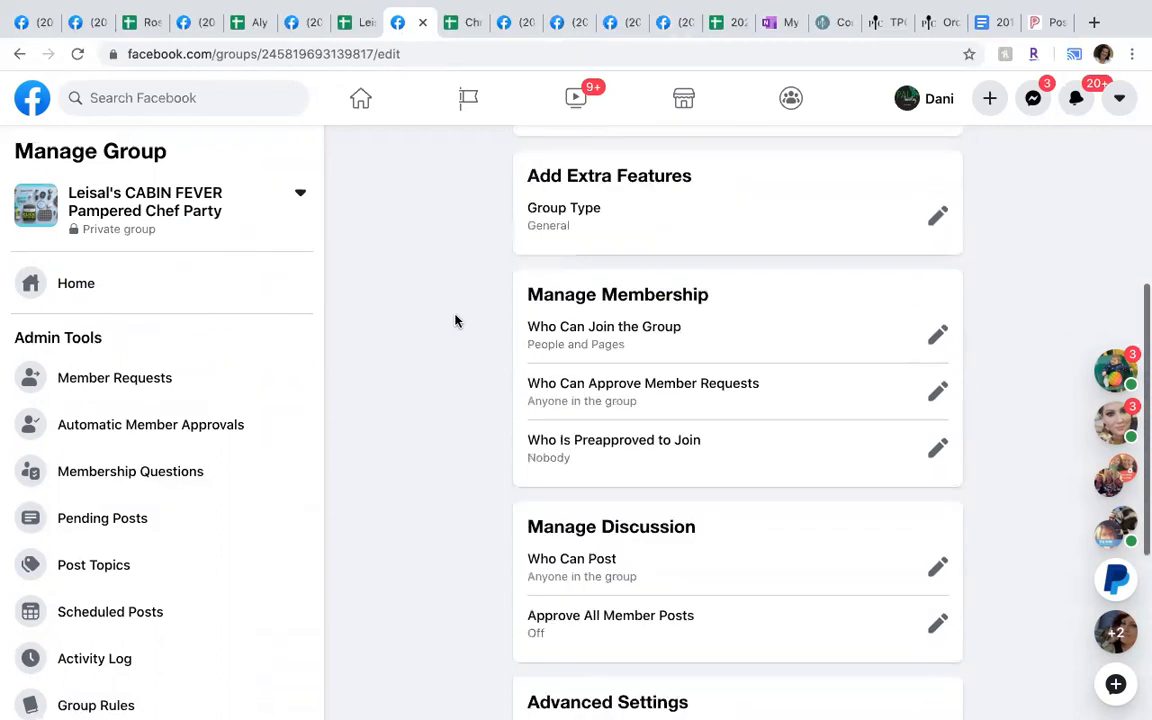
scroll(455, 320, down, 4)
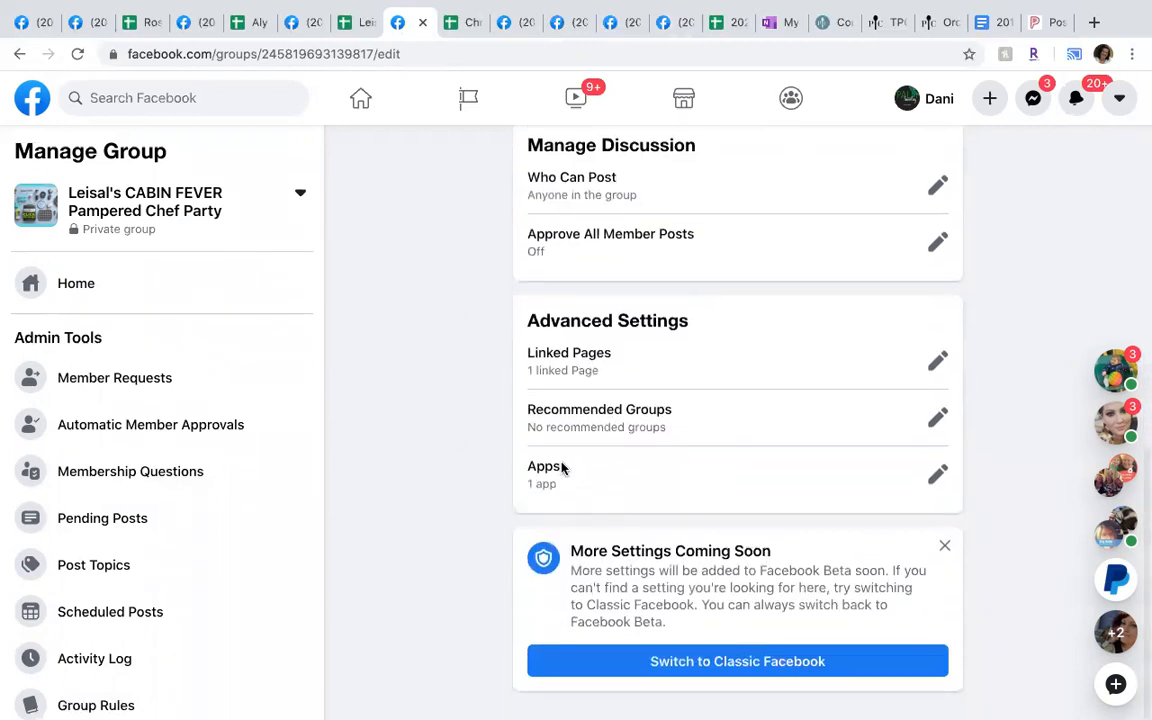
- Open the group's app store, go to its app search without entering a term, and return to the group settings
click(937, 477)
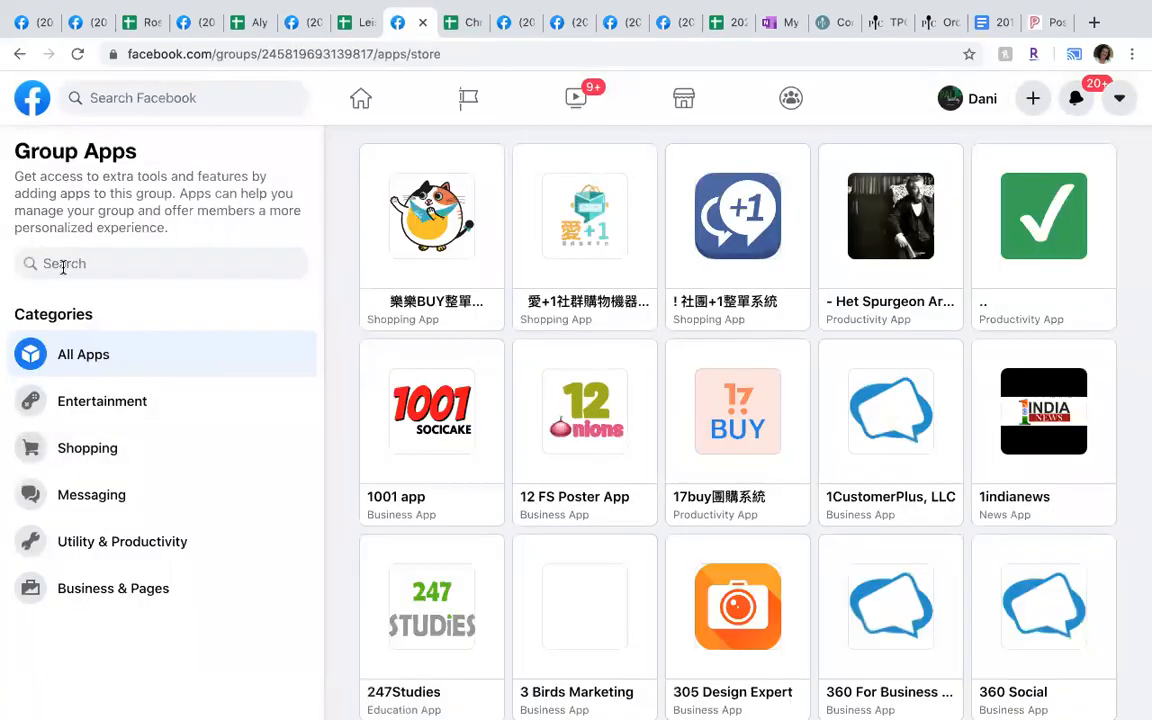
click(63, 264)
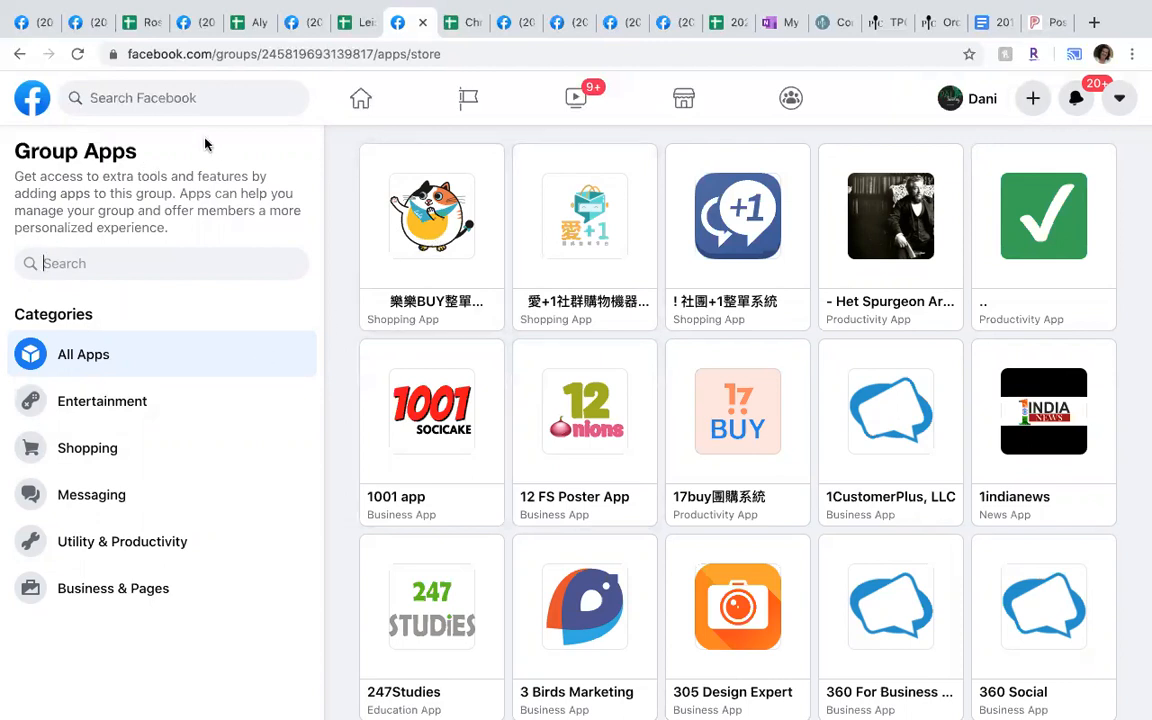
click(17, 55)
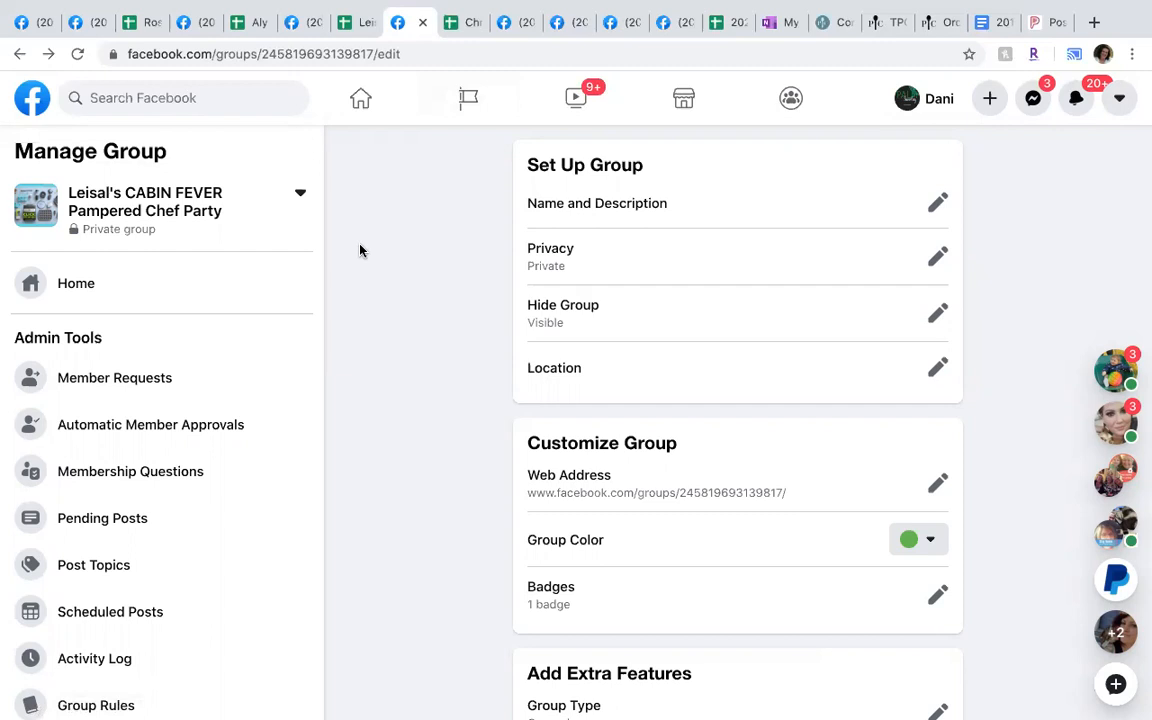
- Switch back to Post My Party, target a Business Page Group and choose the Independent Consultant Pampered Chef page
click(1045, 22)
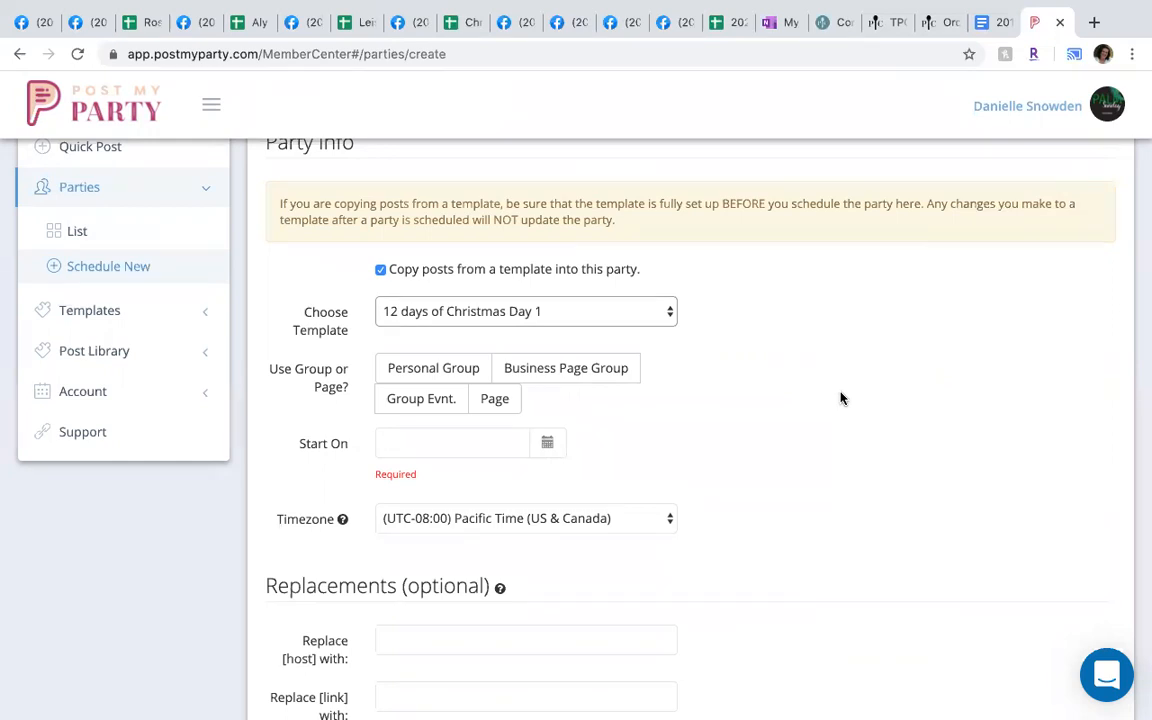
click(584, 379)
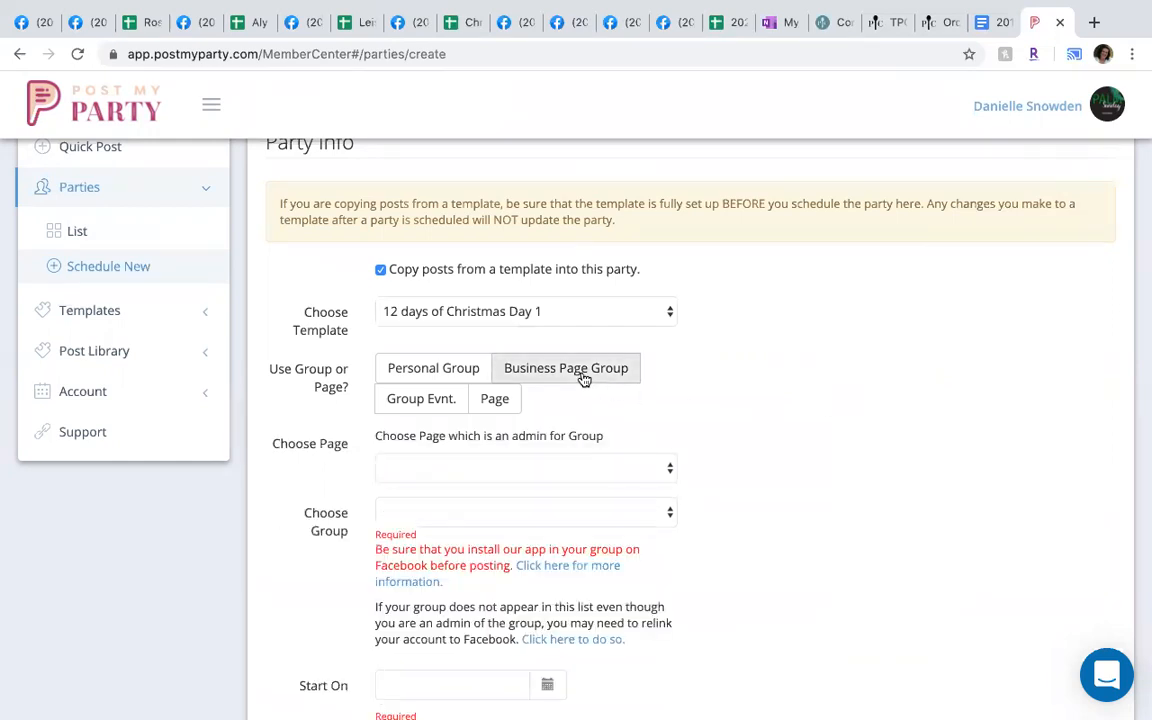
click(667, 470)
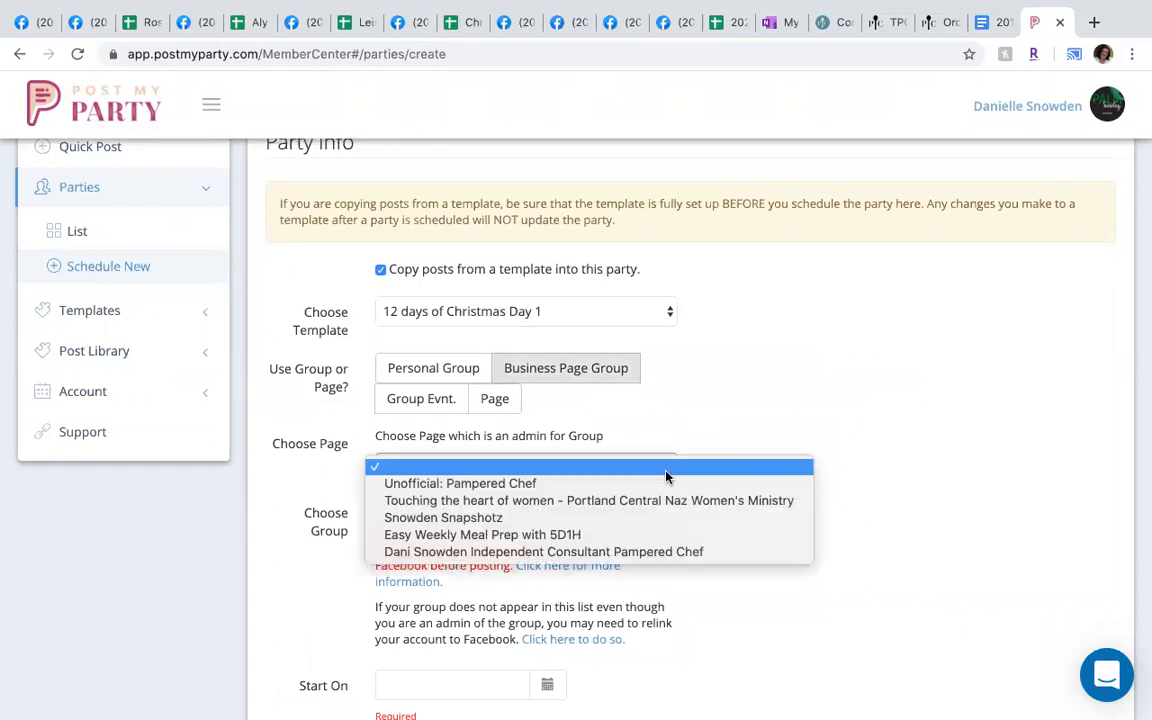
click(643, 553)
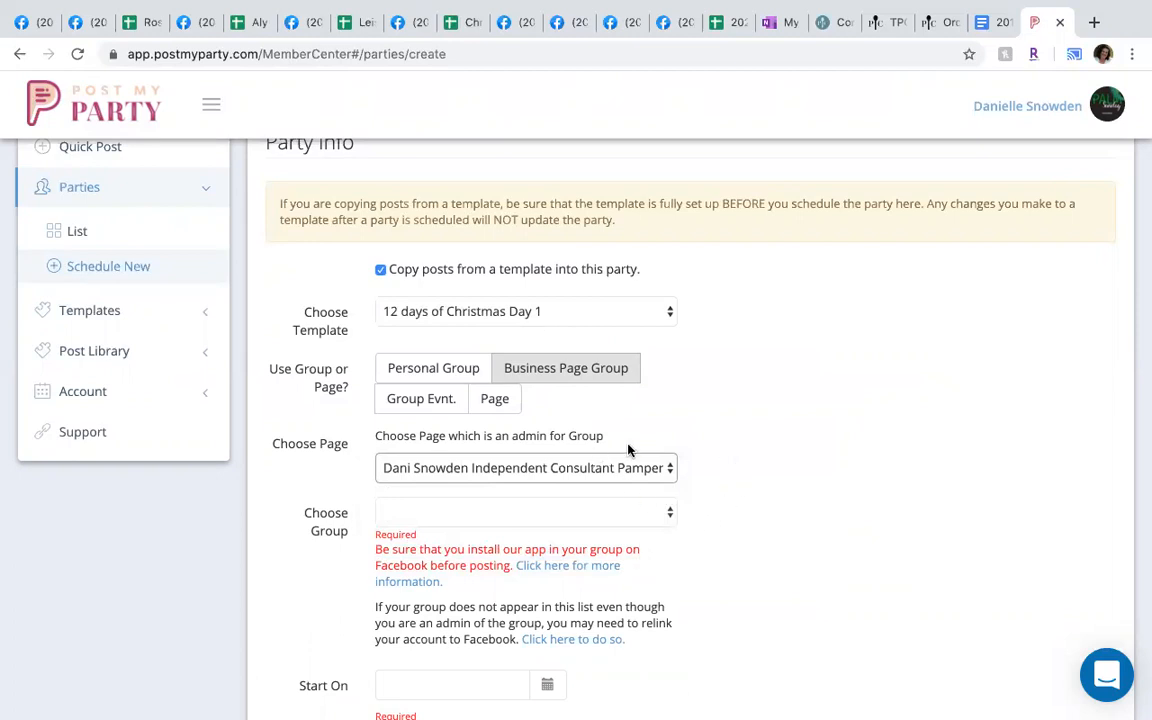
- Browse the available groups and choose the third one listed, a CABIN FEVER Pampered Chef FB Party
click(669, 514)
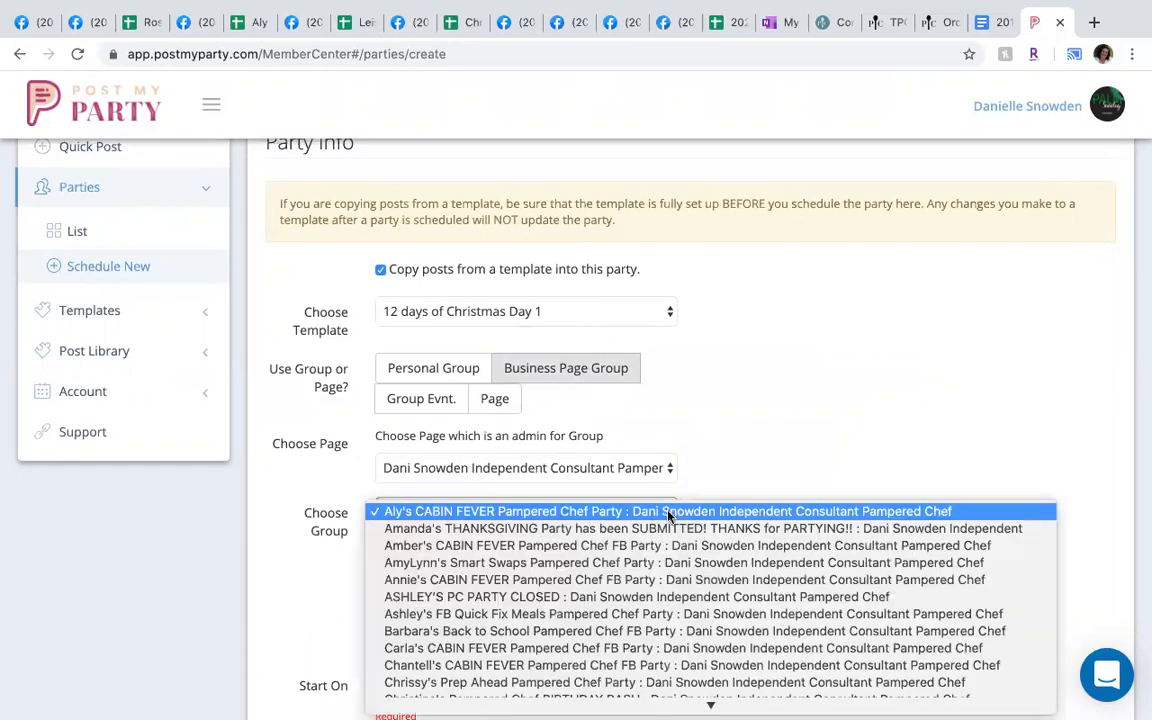
scroll(670, 596, down, 3)
scroll(676, 600, down, 2)
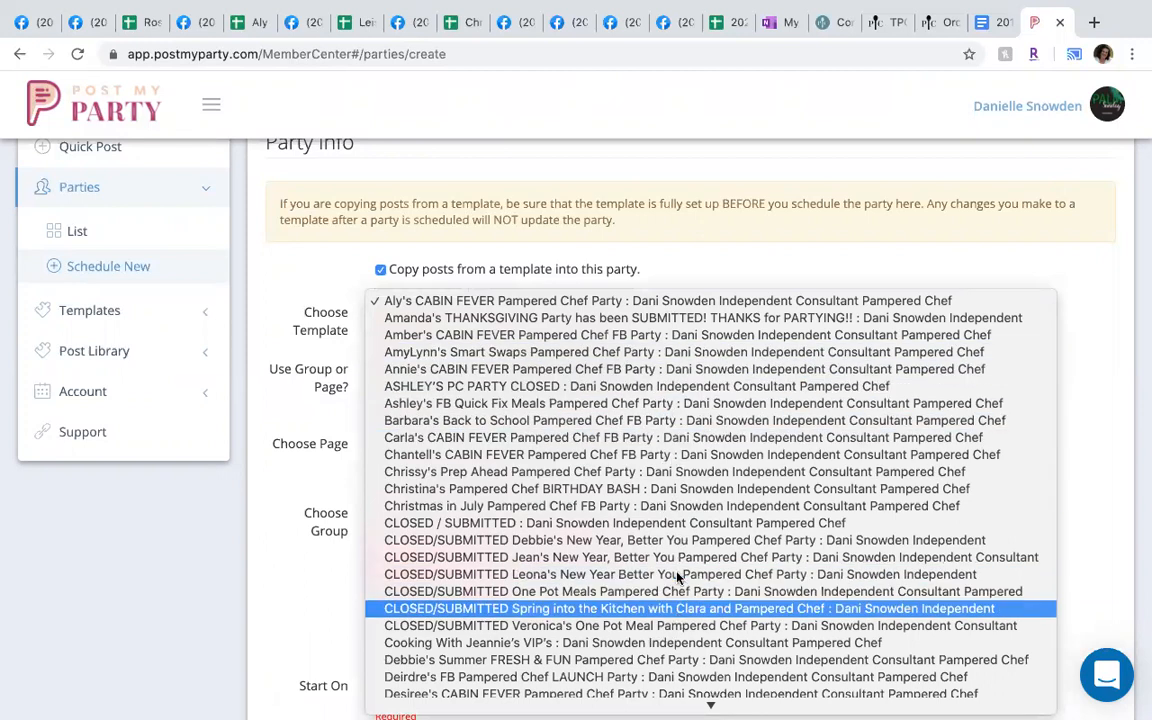
click(687, 342)
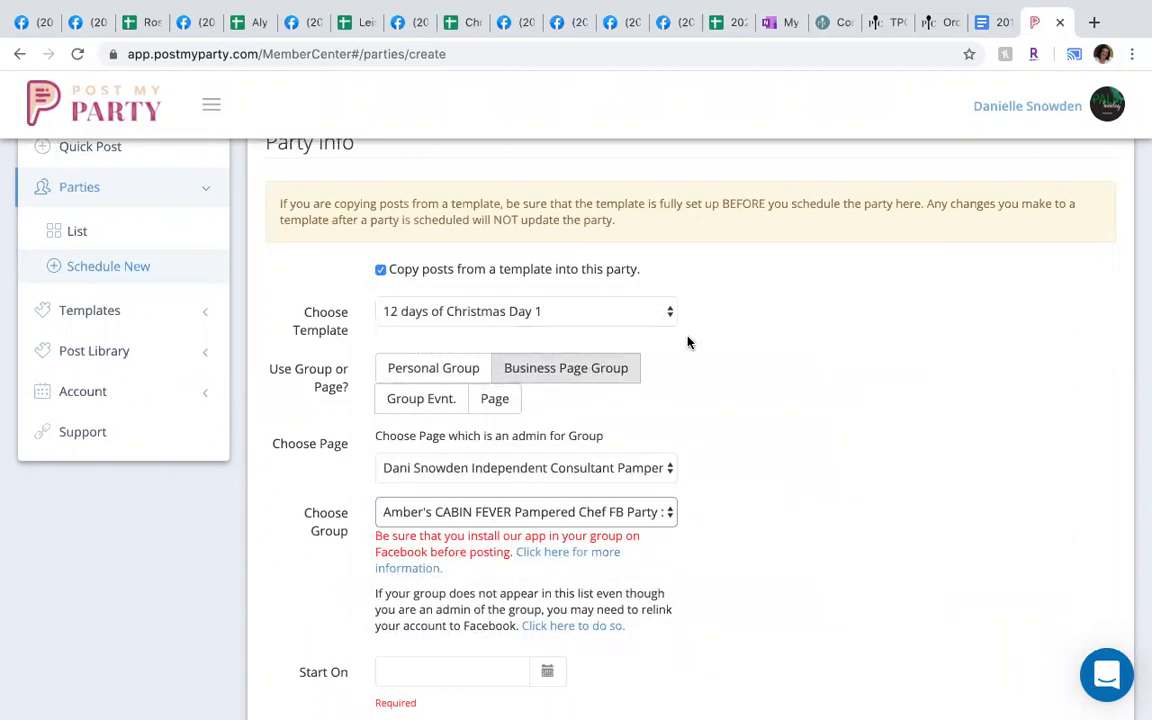
- Set the party's start date to 05/01/2020 and review the optional [host], [link] and [text] replacement fields
scroll(787, 504, down, 3)
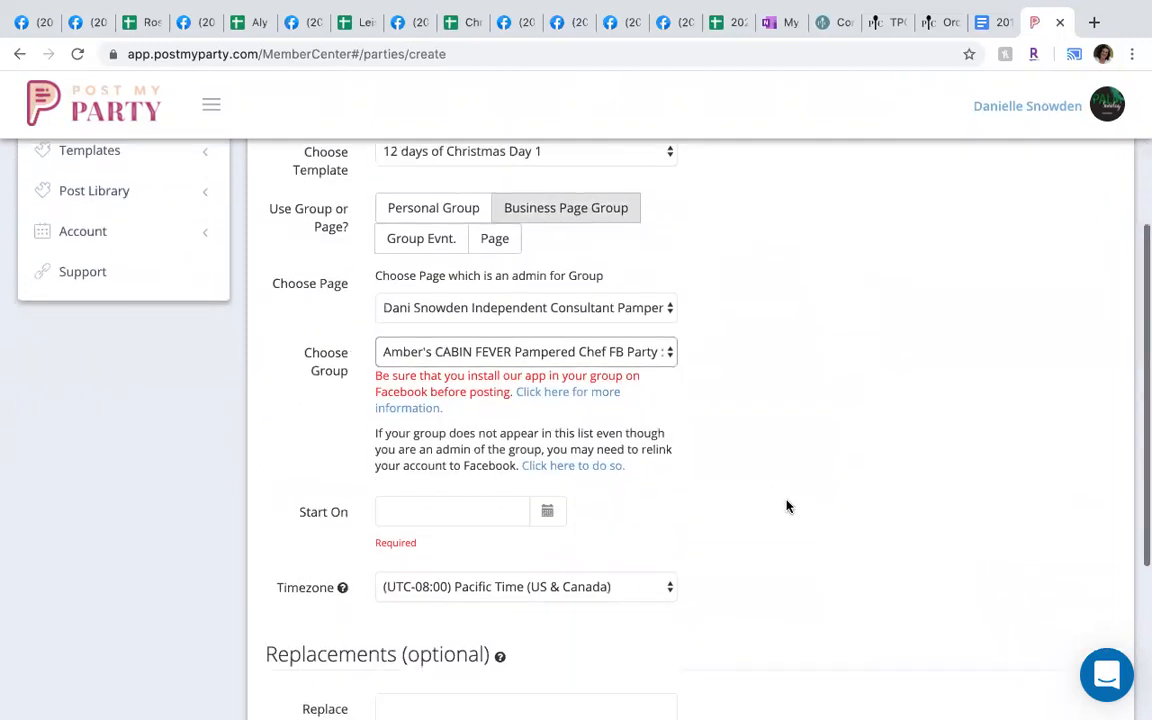
scroll(787, 506, down, 1)
click(549, 398)
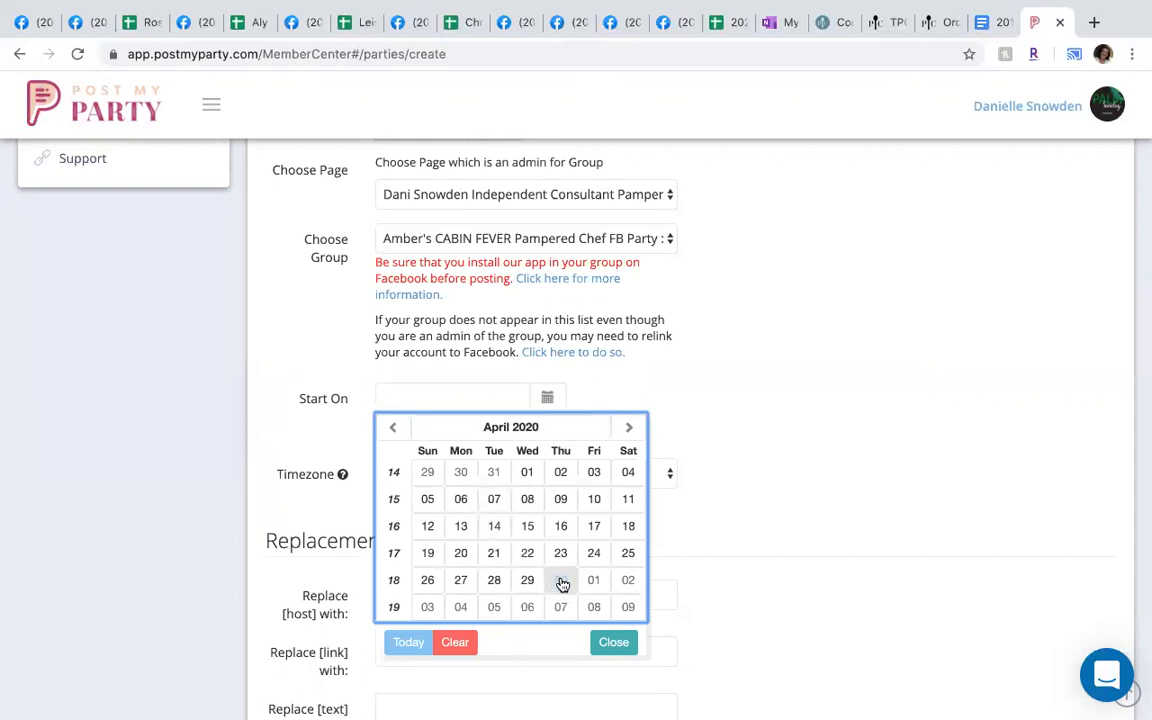
click(595, 580)
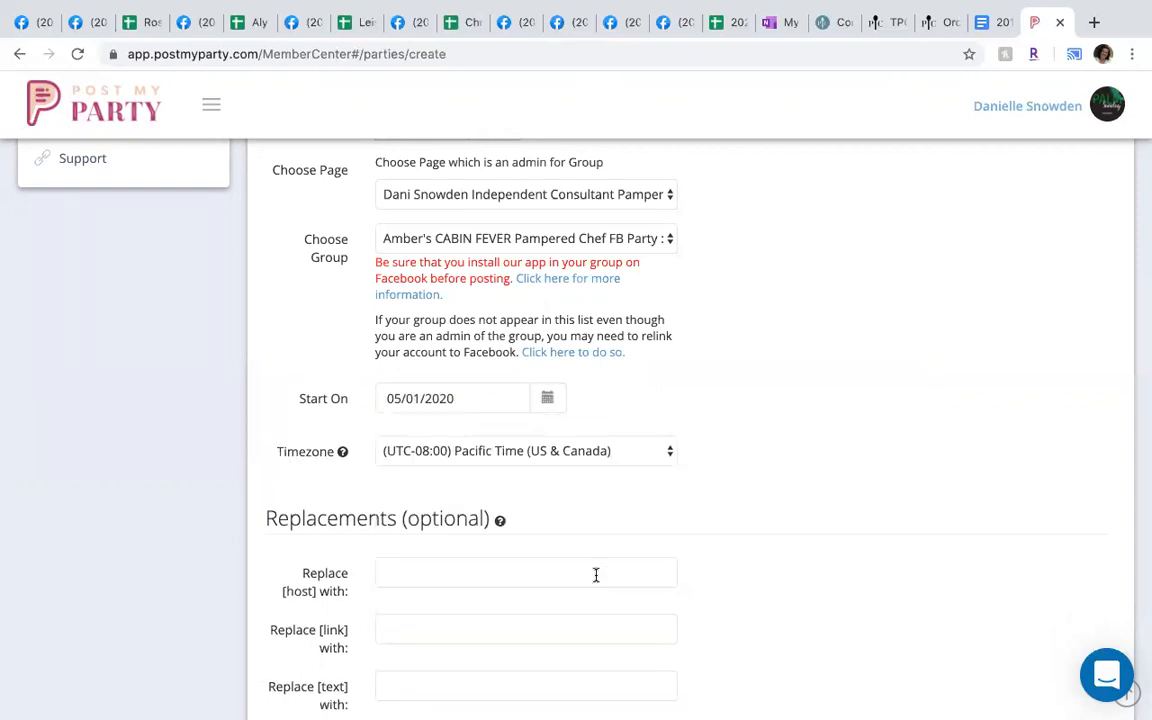
scroll(740, 528, down, 3)
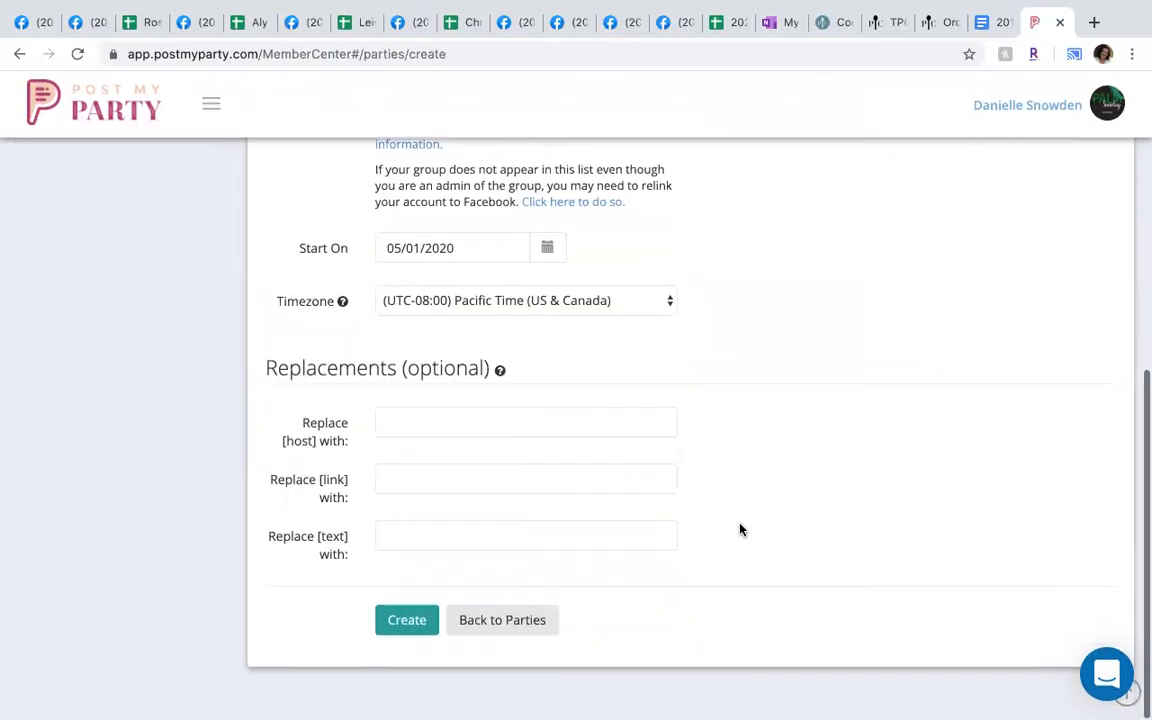
scroll(700, 528, up, 1)
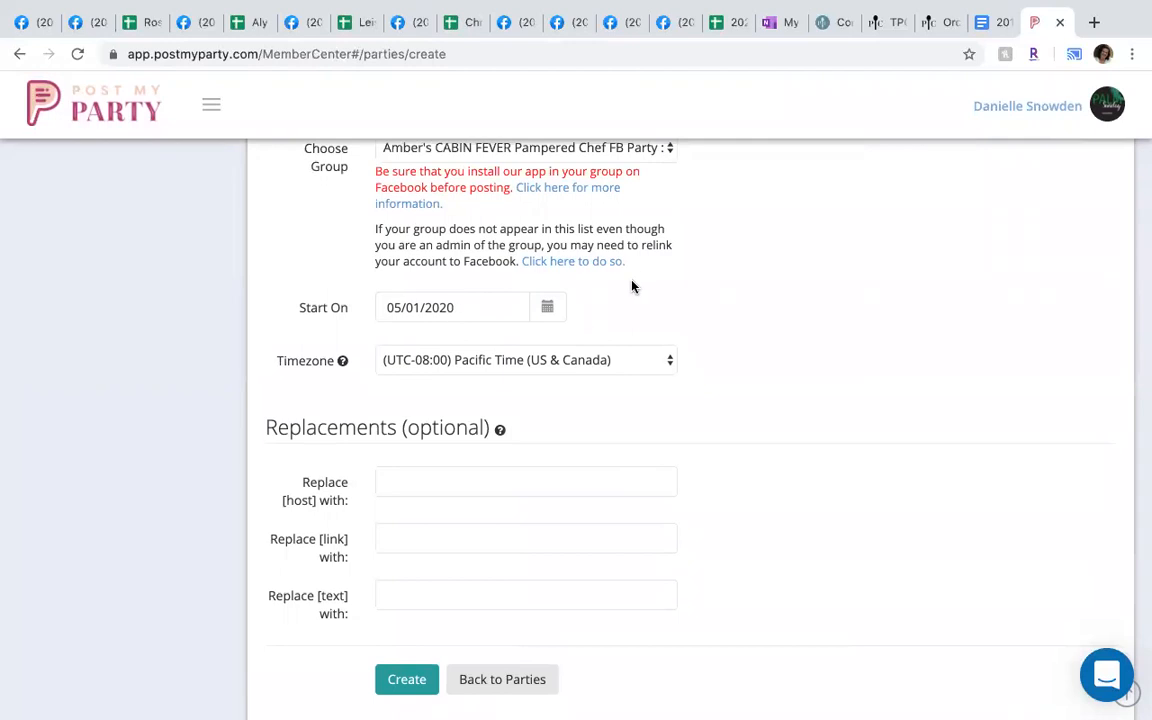
- Open the member center dashboard in a new browser tab and switch to it
scroll(633, 285, up, 5)
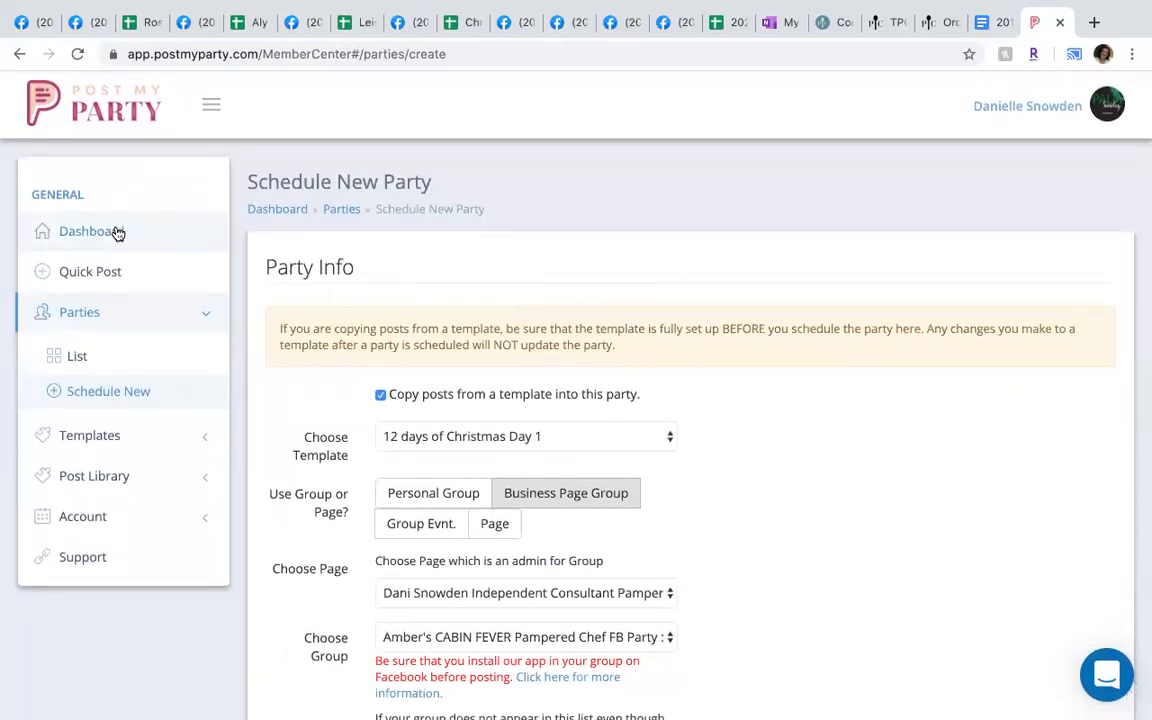
right_click(116, 230)
click(162, 236)
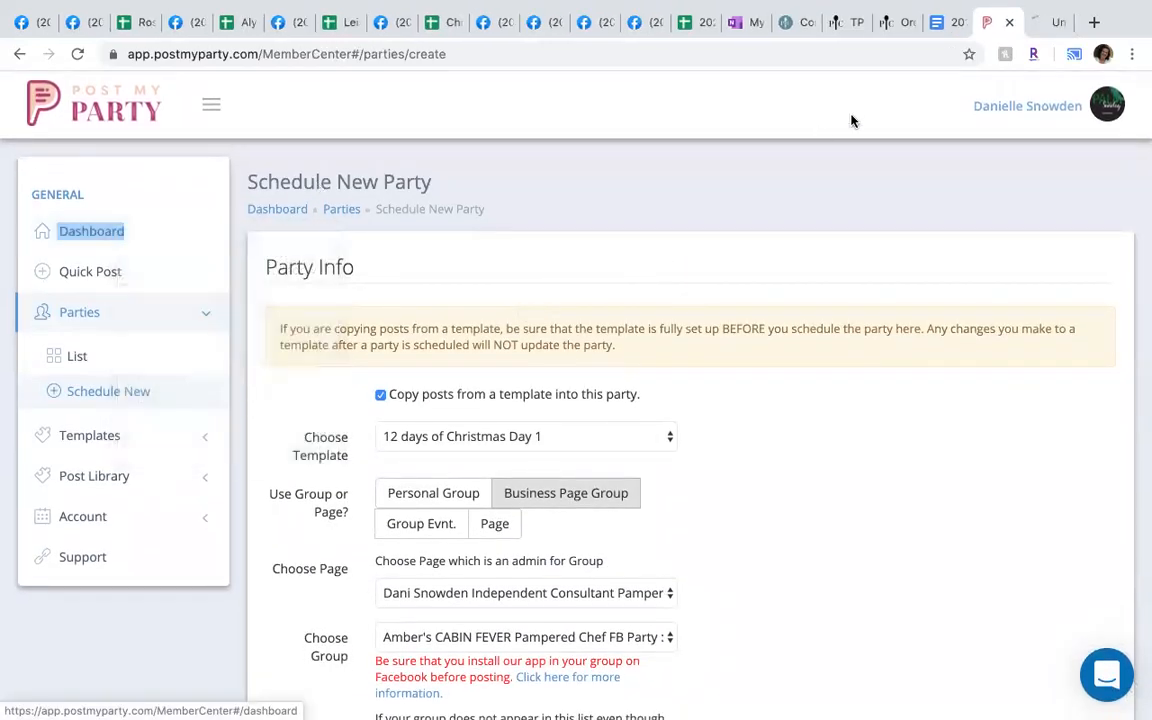
click(1040, 22)
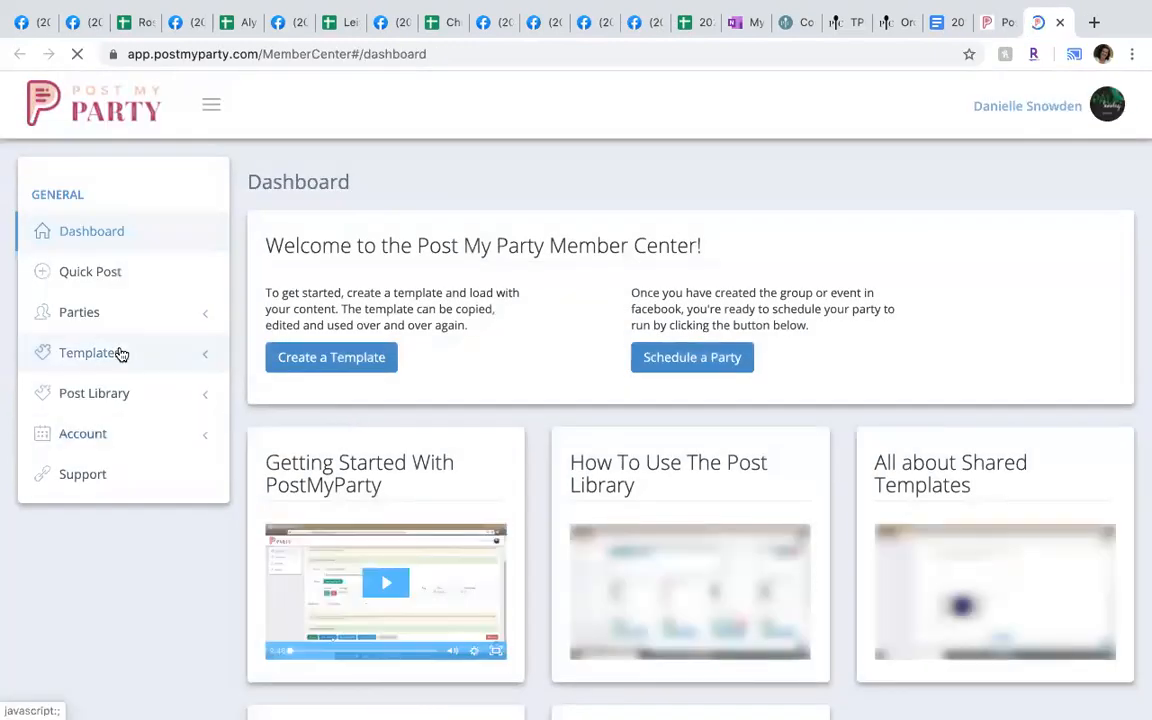
- Open the 2019 FREEZER SOUPS template from the template list and review the days and times of its posts
click(118, 354)
click(103, 397)
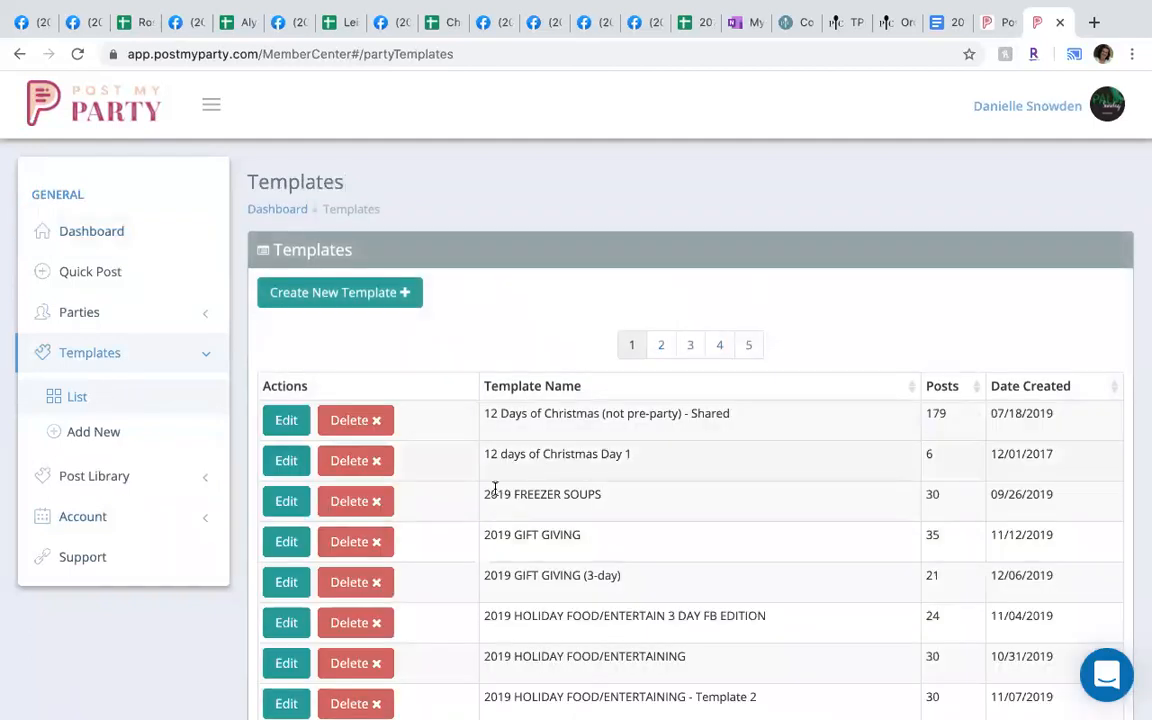
click(287, 502)
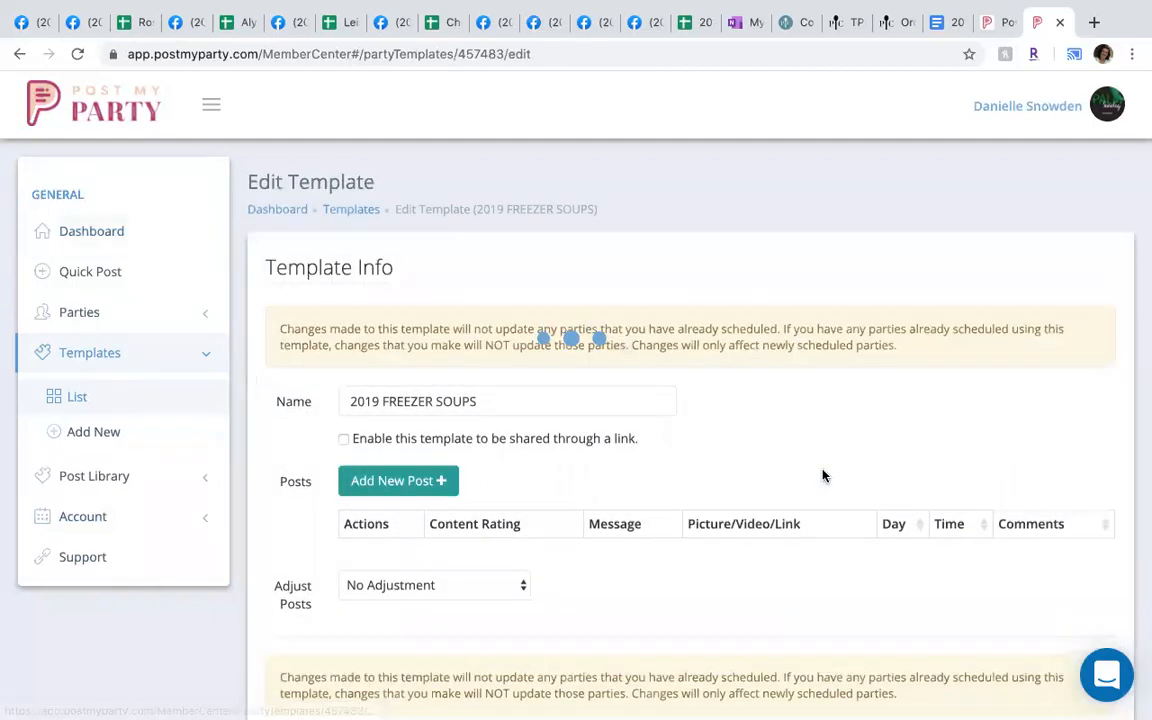
scroll(823, 476, down, 4)
scroll(823, 476, up, 2)
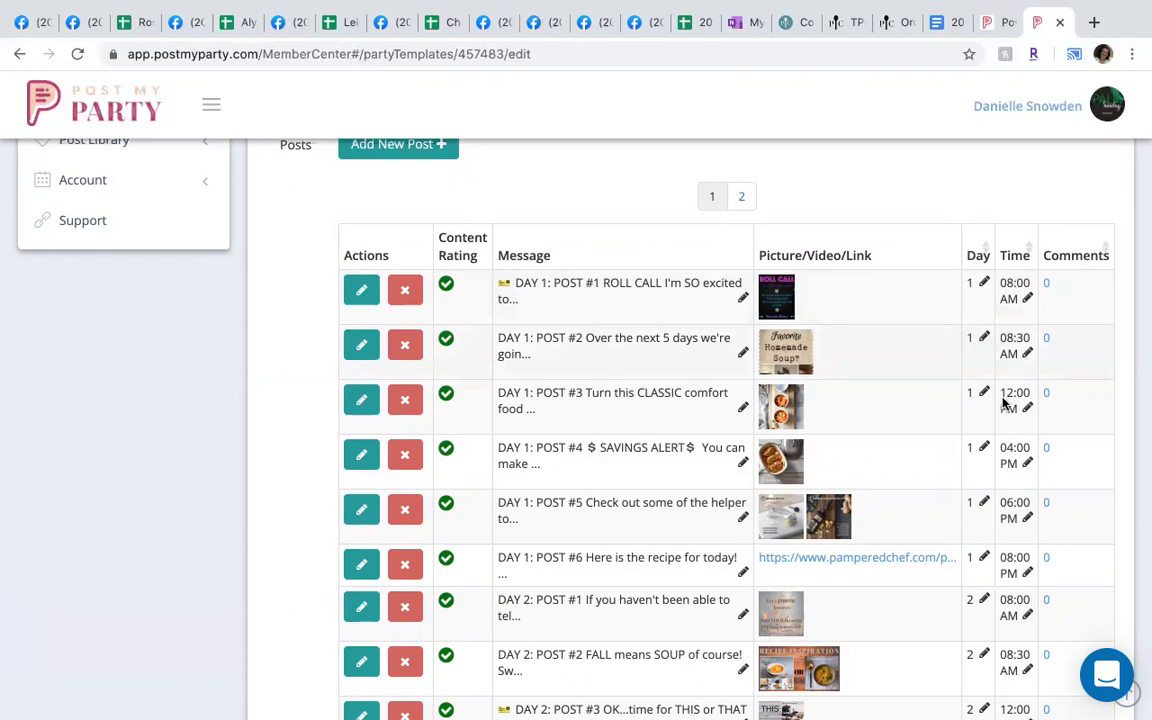
scroll(940, 486, down, 1)
scroll(940, 486, down, 3)
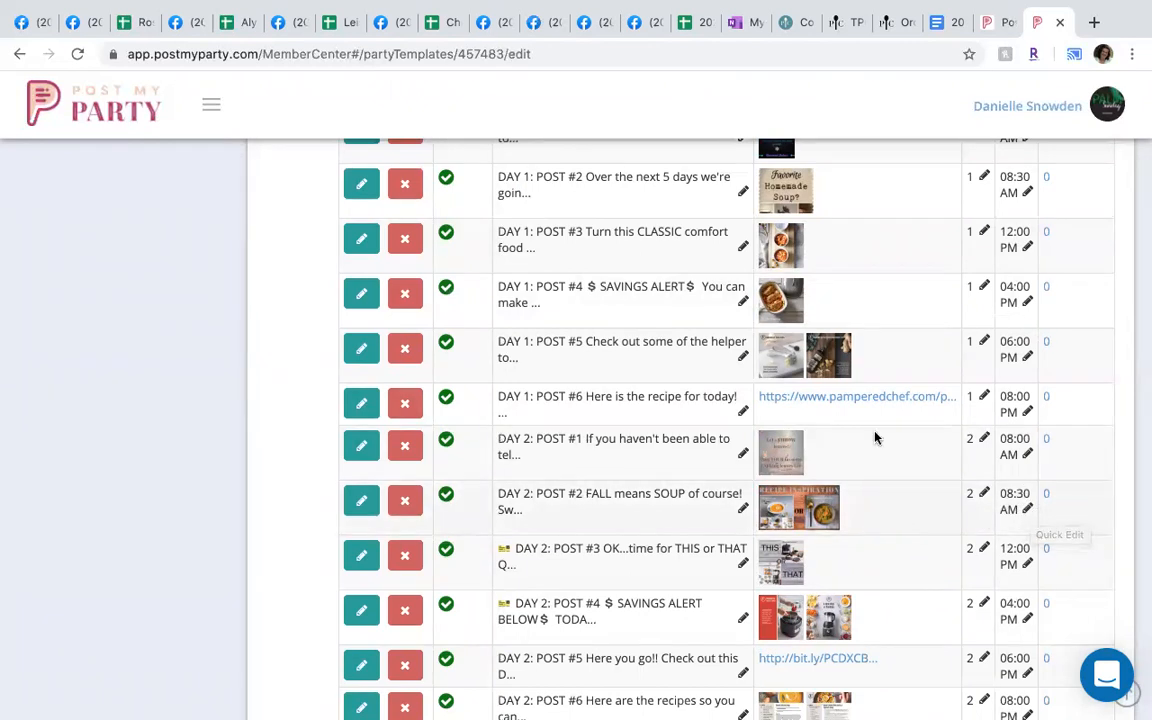
scroll(854, 433, up, 5)
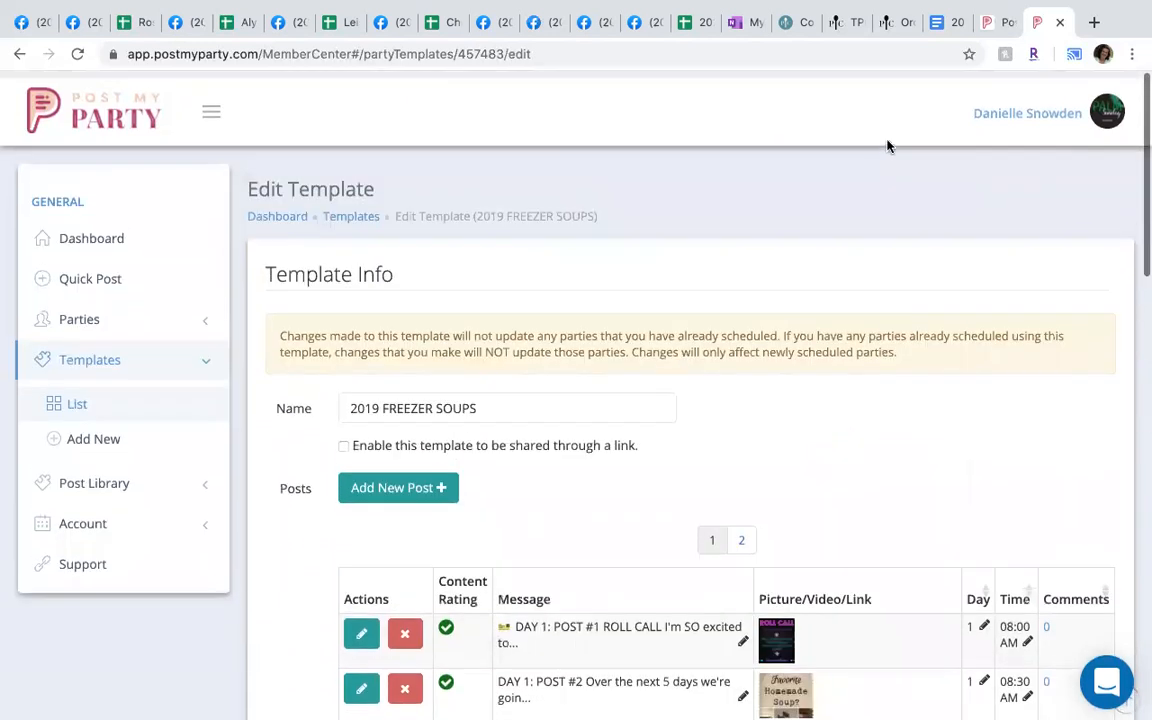
- Return to the new party form and fill the [host] replacement with the host's first name and [link] with the host's Pampered Chef party link
click(983, 22)
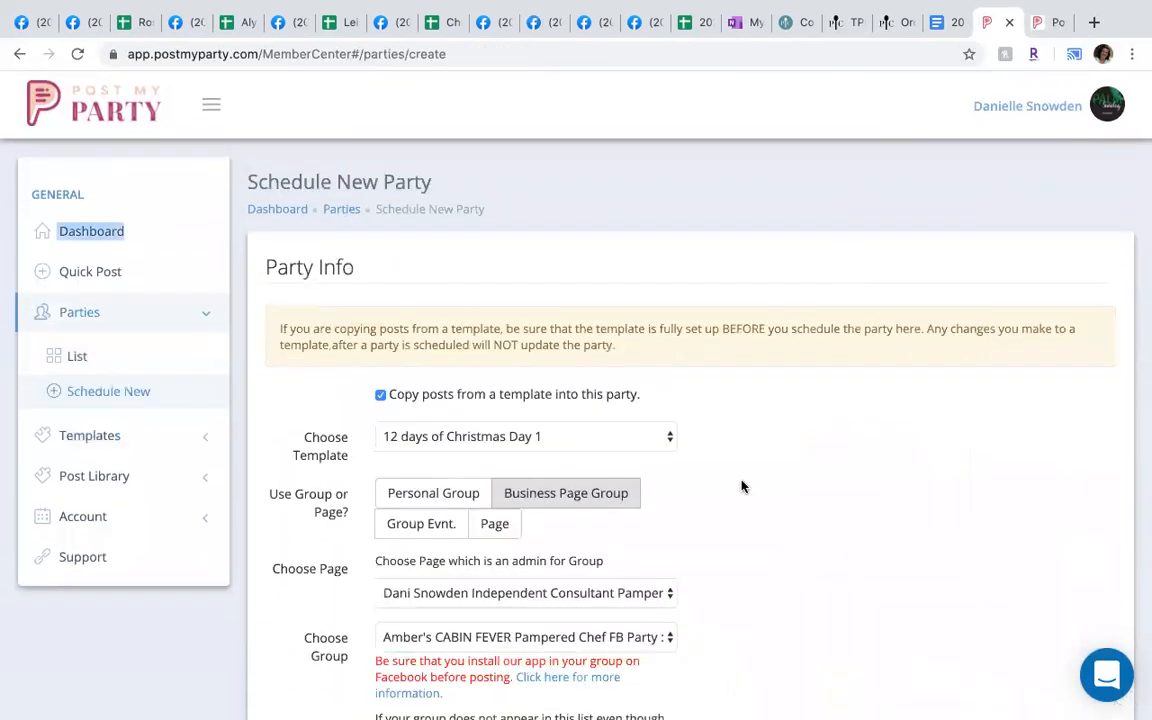
scroll(740, 483, down, 4)
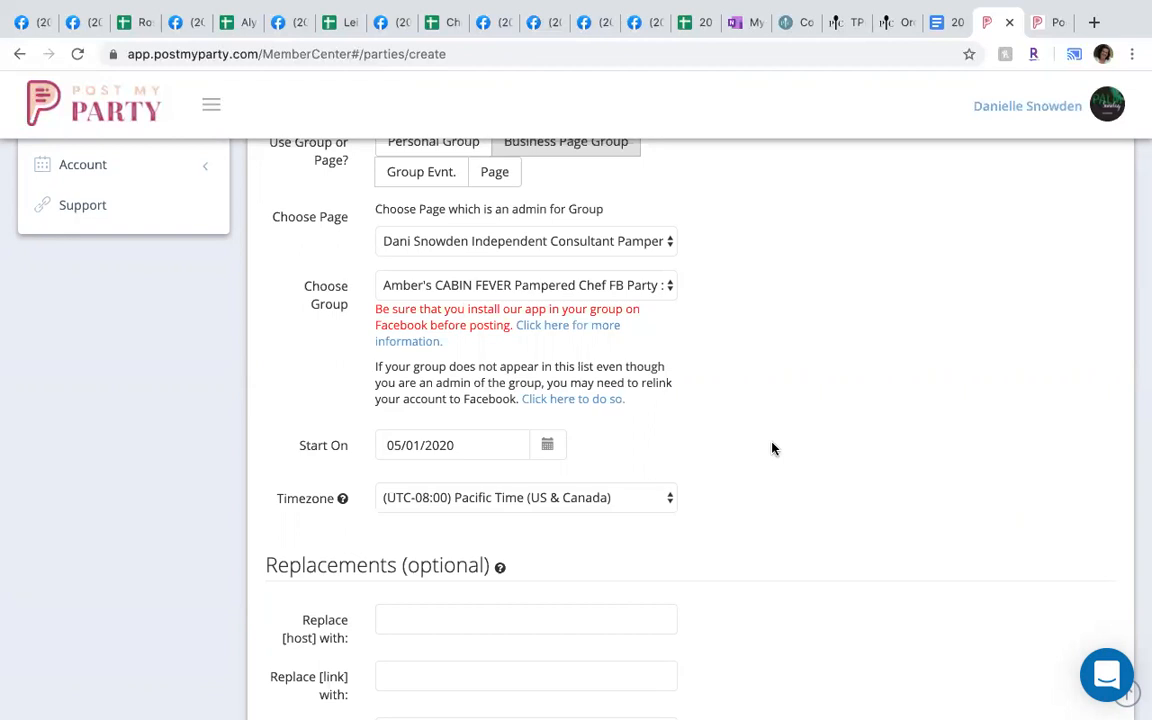
scroll(772, 448, down, 3)
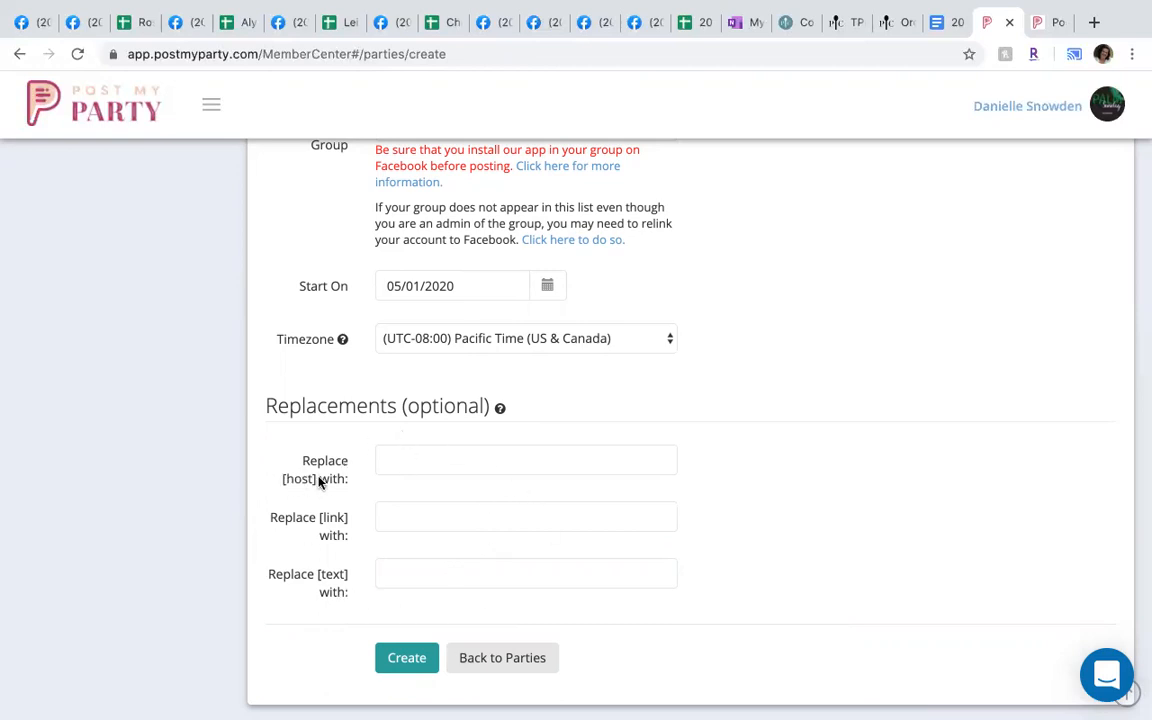
click(421, 460)
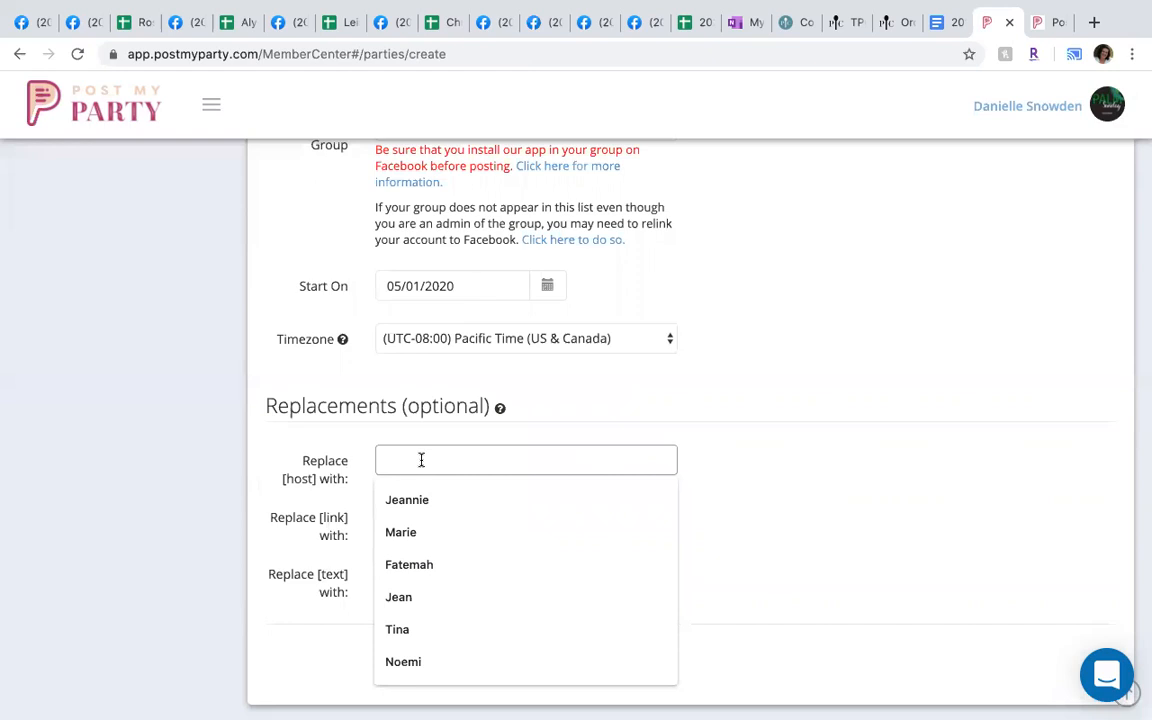
text(Amber)
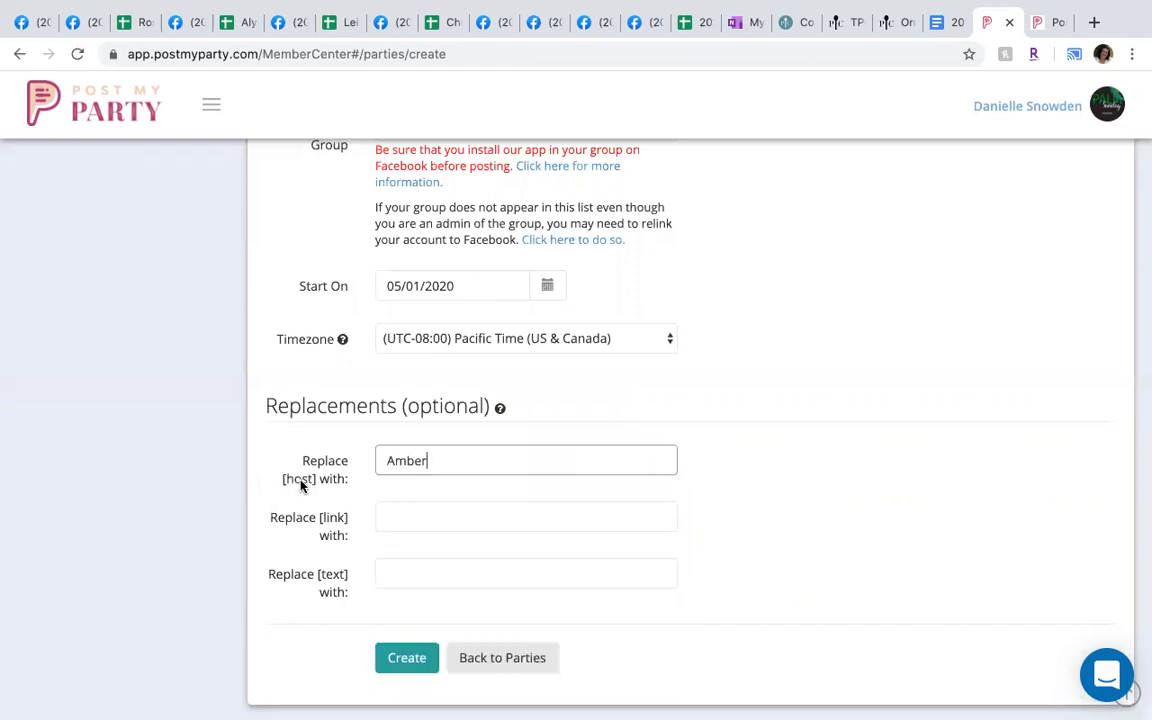
click(405, 512)
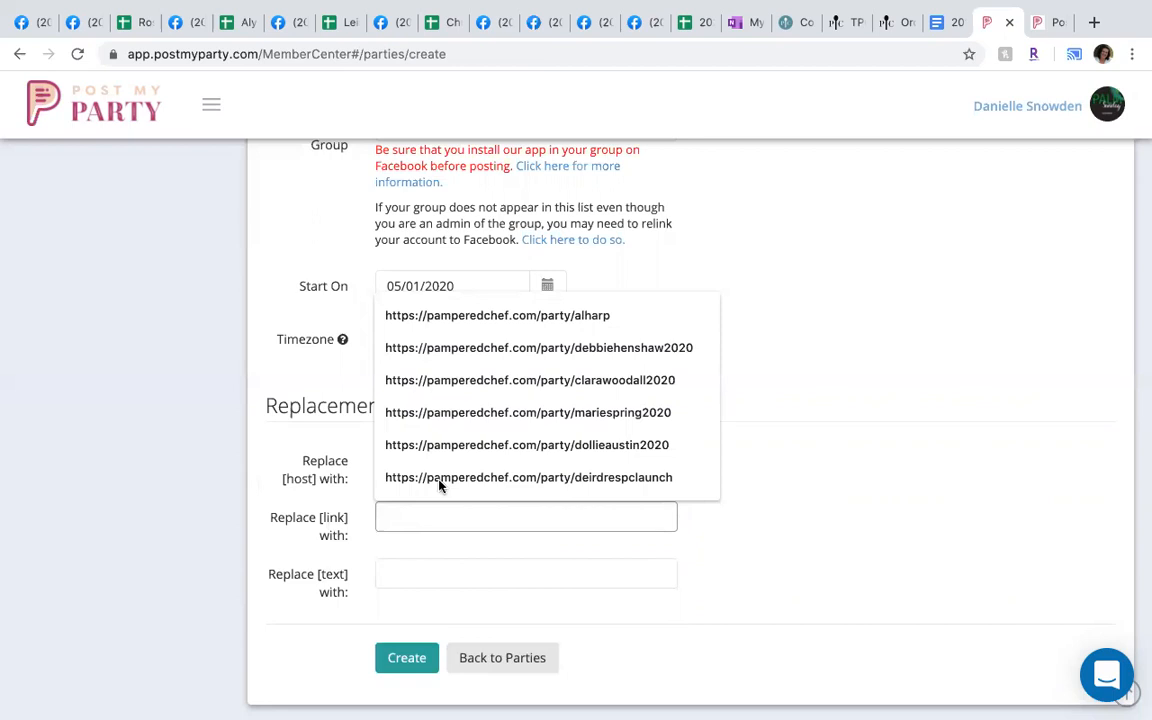
click(507, 329)
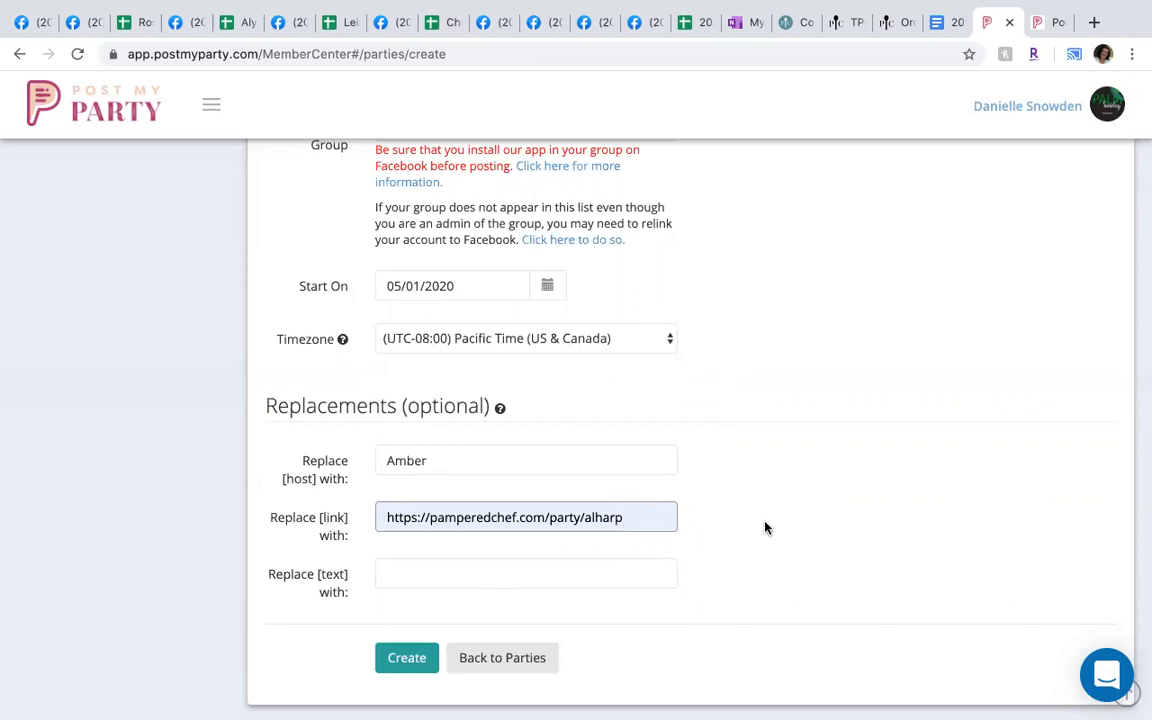
- Fill the [text] replacement with the saved entry 3/30 and select that value
click(588, 575)
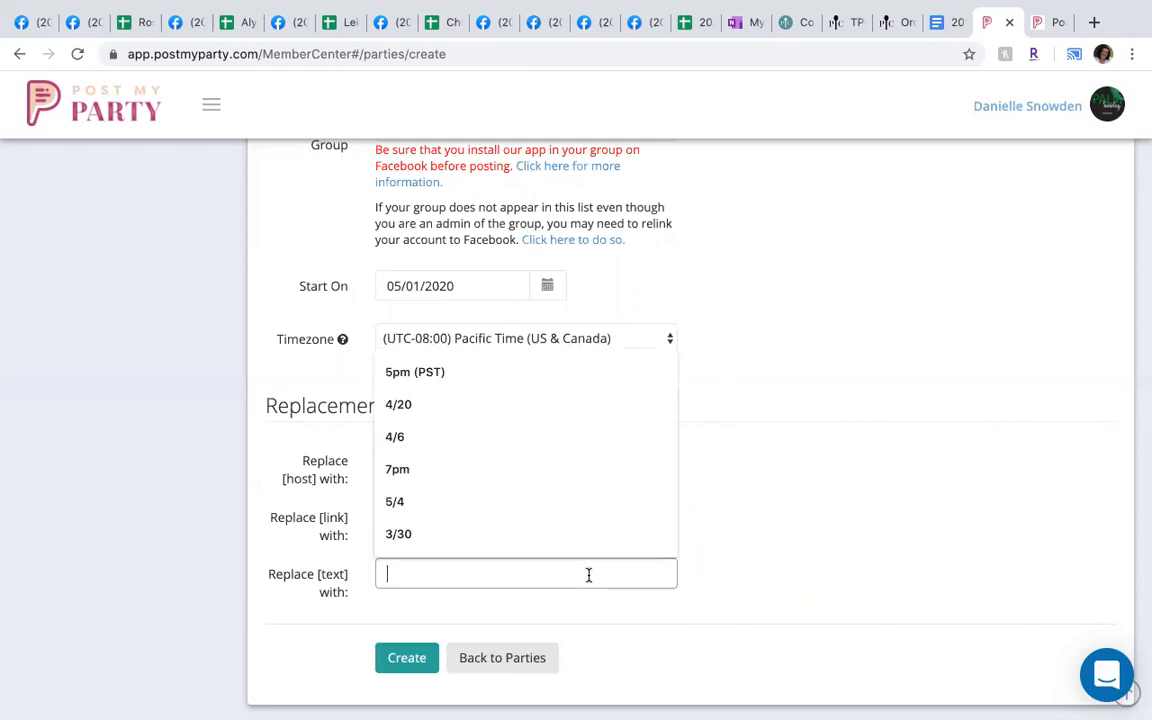
click(573, 527)
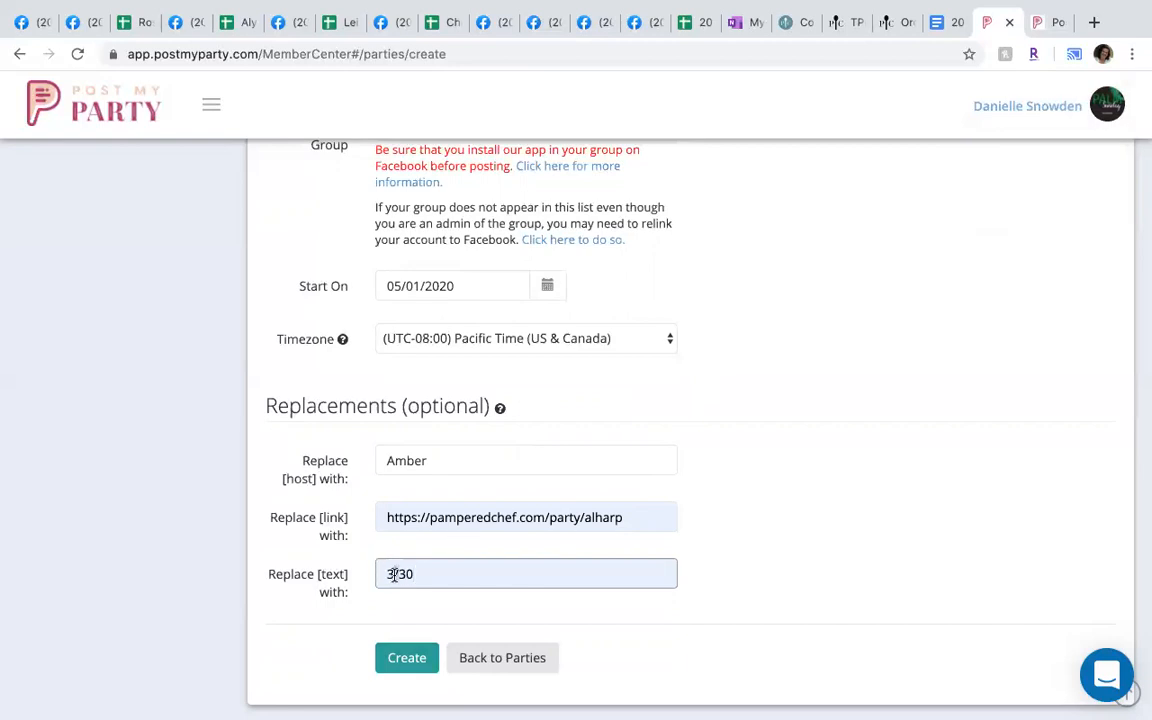
drag(421, 573, 357, 578)
- Switch to the template editing tab and open 2020 COVID TEMPLATE 3 from the template list
click(1040, 22)
scroll(576, 488, down, 2)
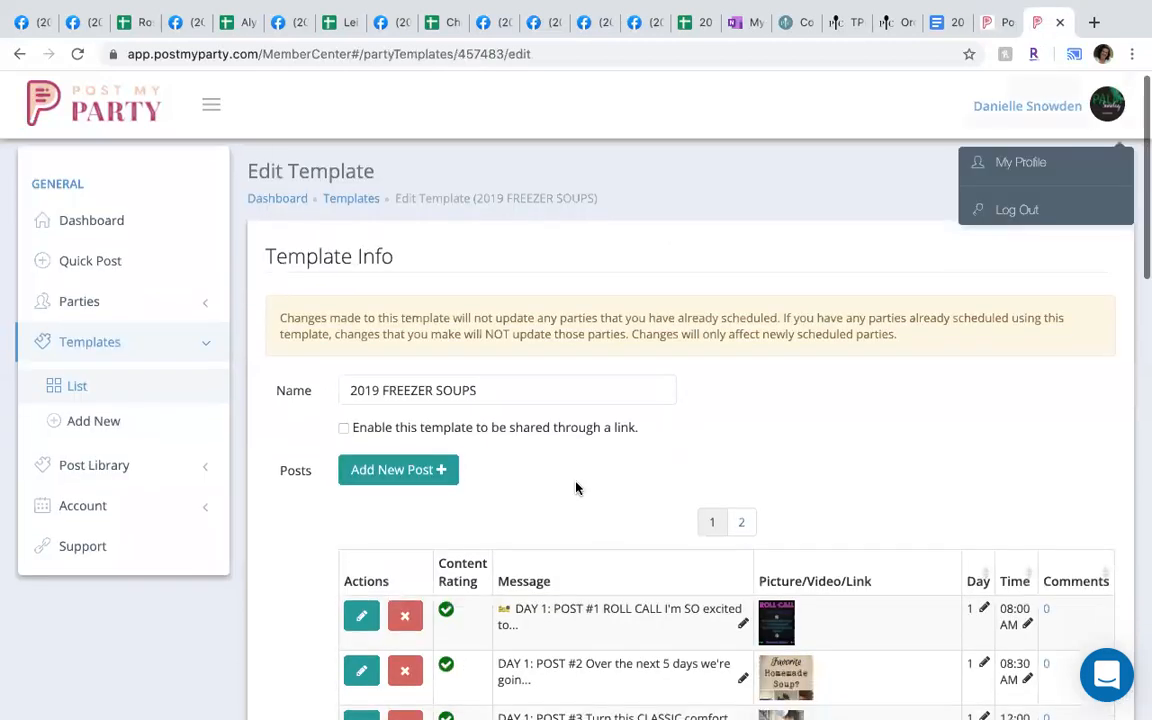
scroll(576, 486, up, 3)
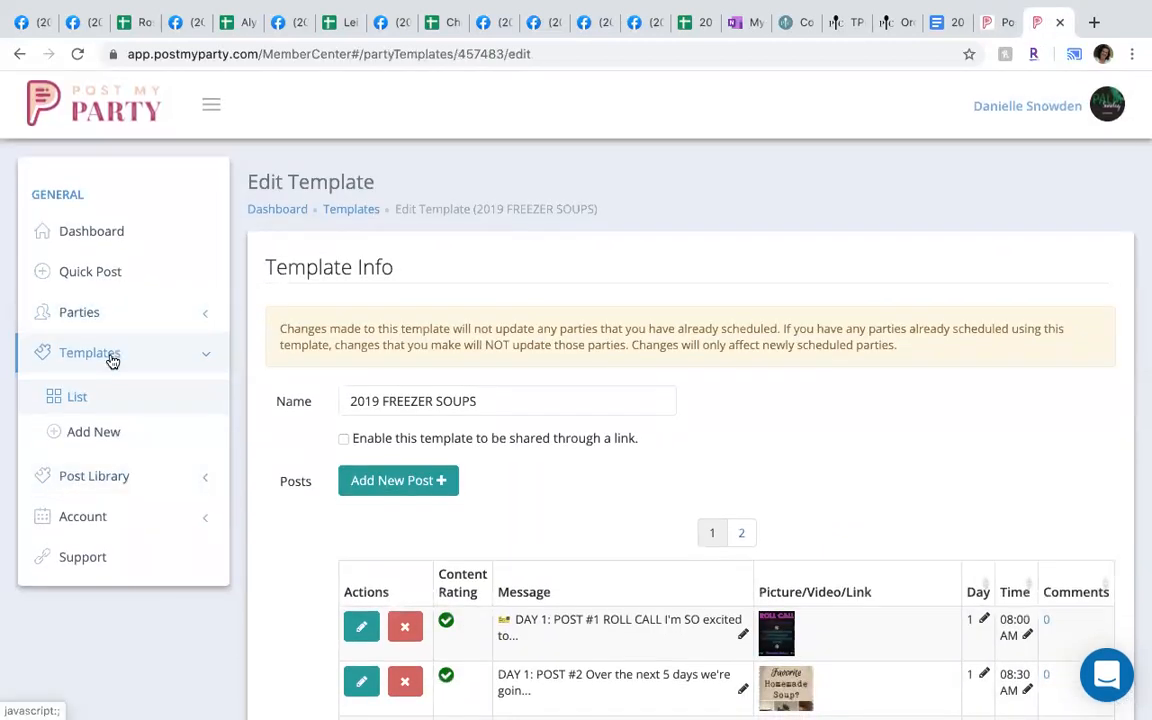
click(113, 357)
click(105, 358)
click(77, 396)
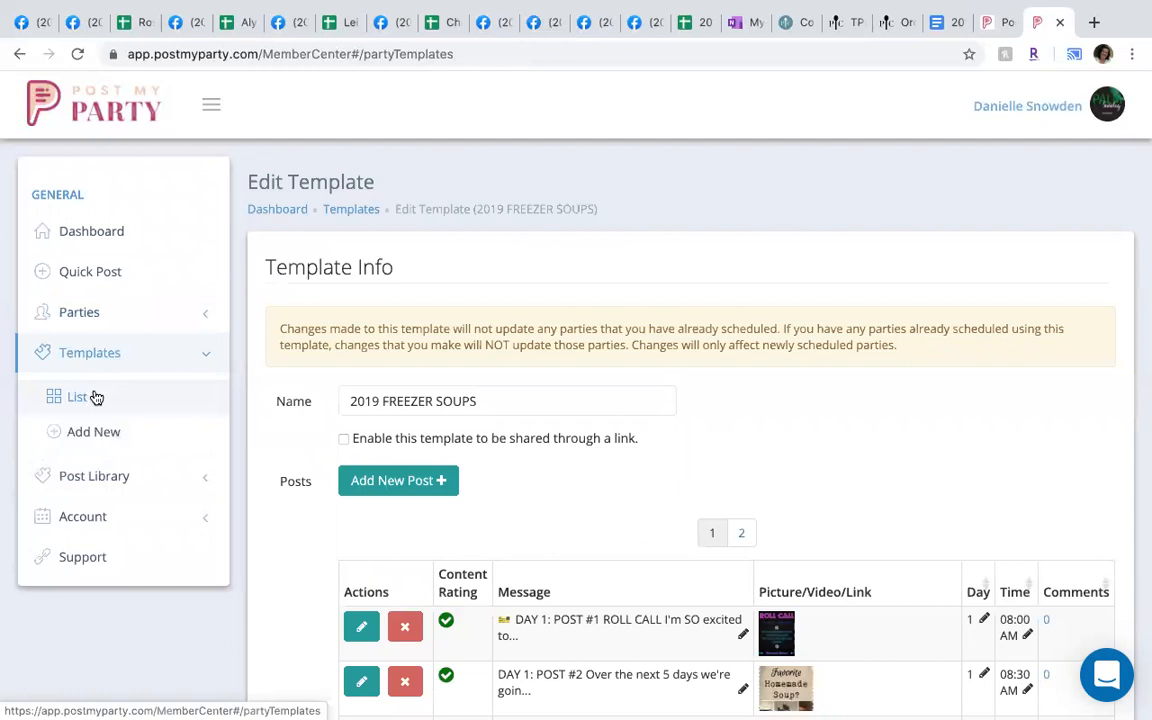
scroll(651, 442, down, 5)
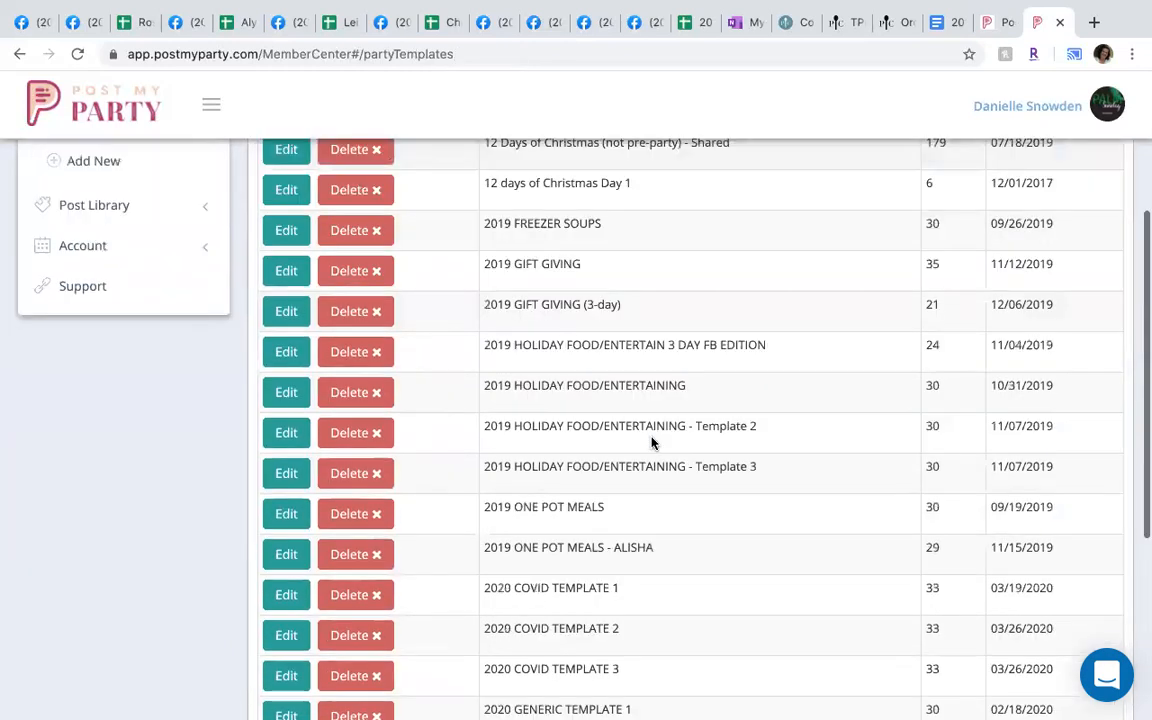
click(284, 547)
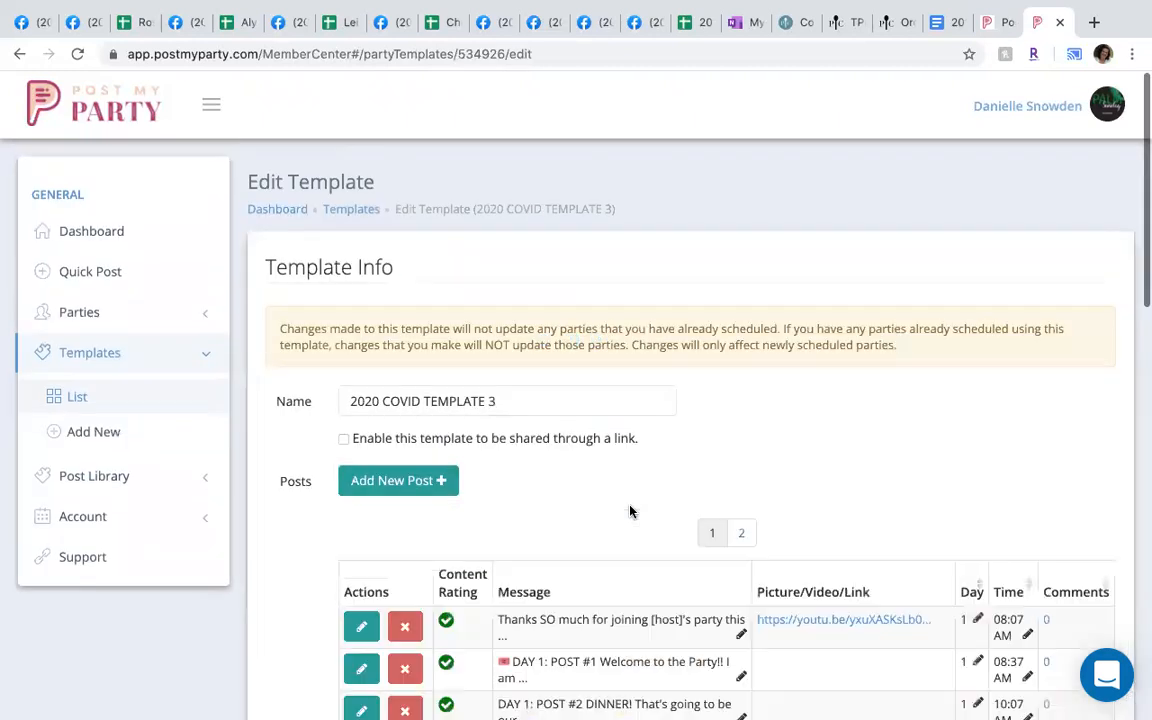
- Read the Day 1 Post #2 message down to its [link] placeholder and close it without saving
scroll(630, 509, down, 5)
scroll(732, 357, up, 2)
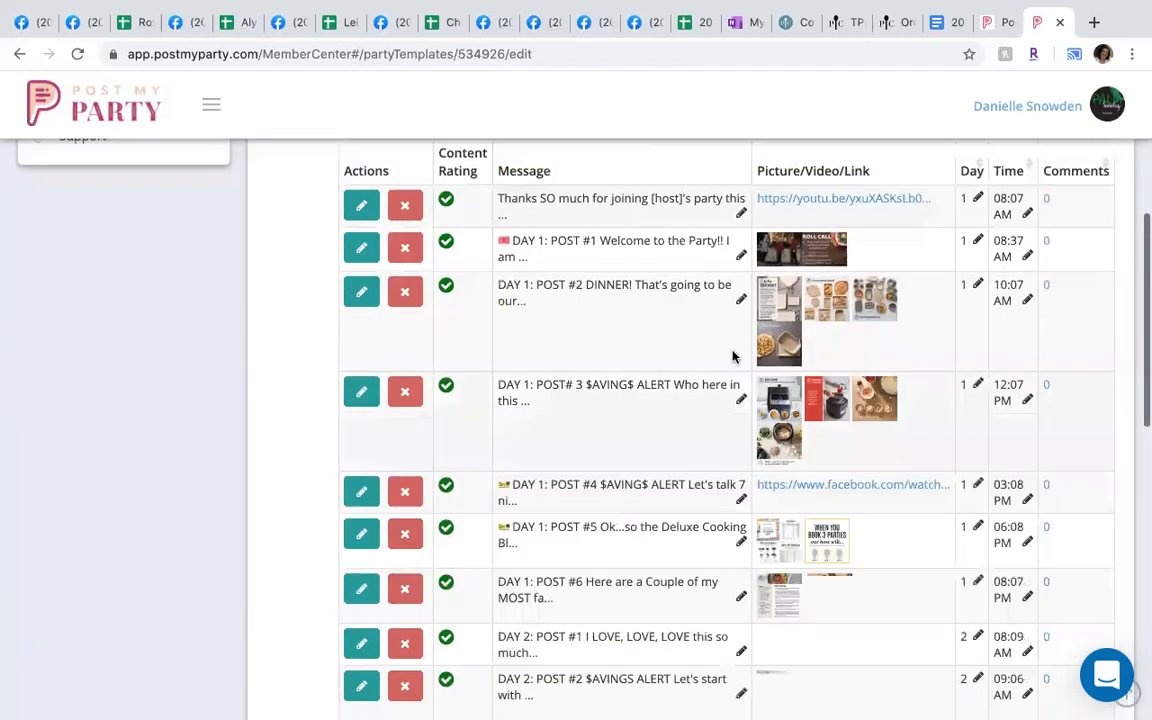
click(741, 299)
scroll(830, 341, down, 1)
scroll(830, 341, up, 1)
scroll(730, 270, down, 5)
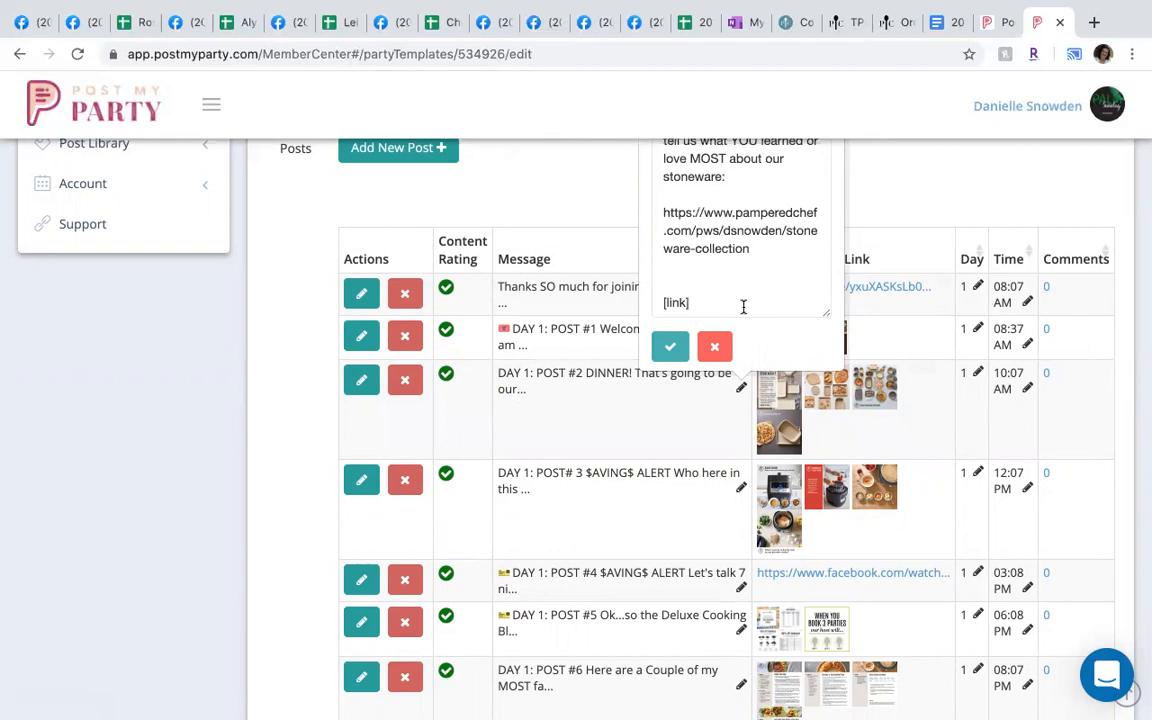
click(715, 346)
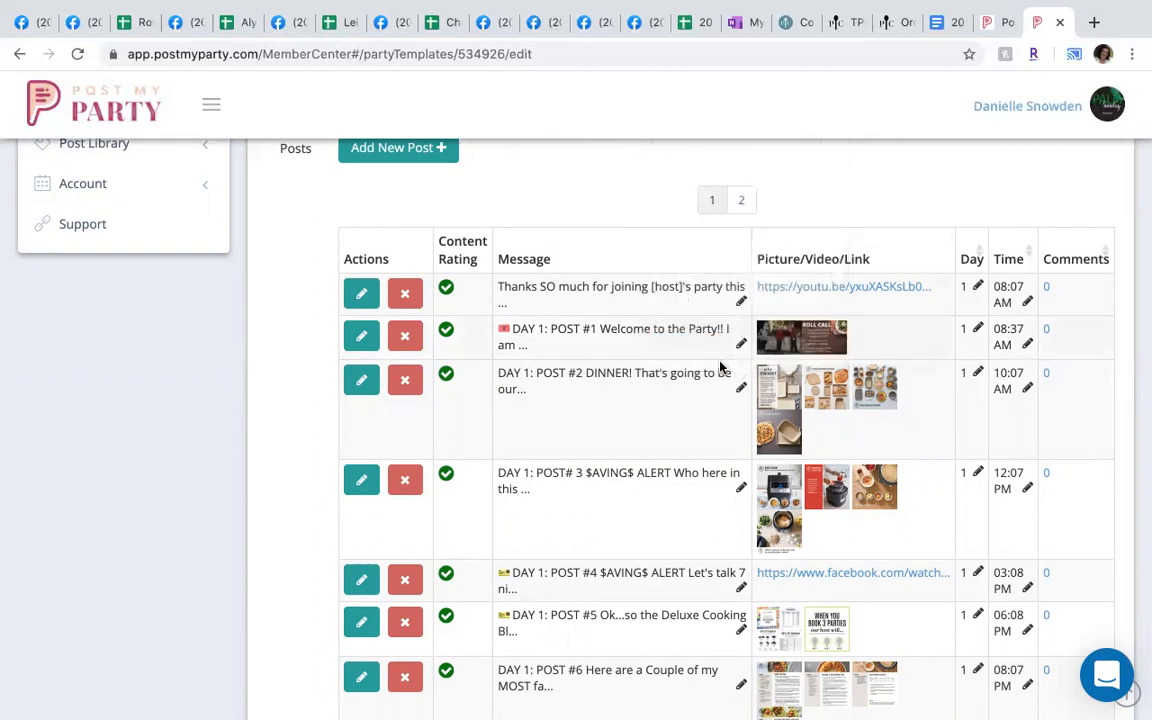
- Open the Day 1 Post #4 message and examine its discount wording and closing [link] placeholder
scroll(712, 561, down, 2)
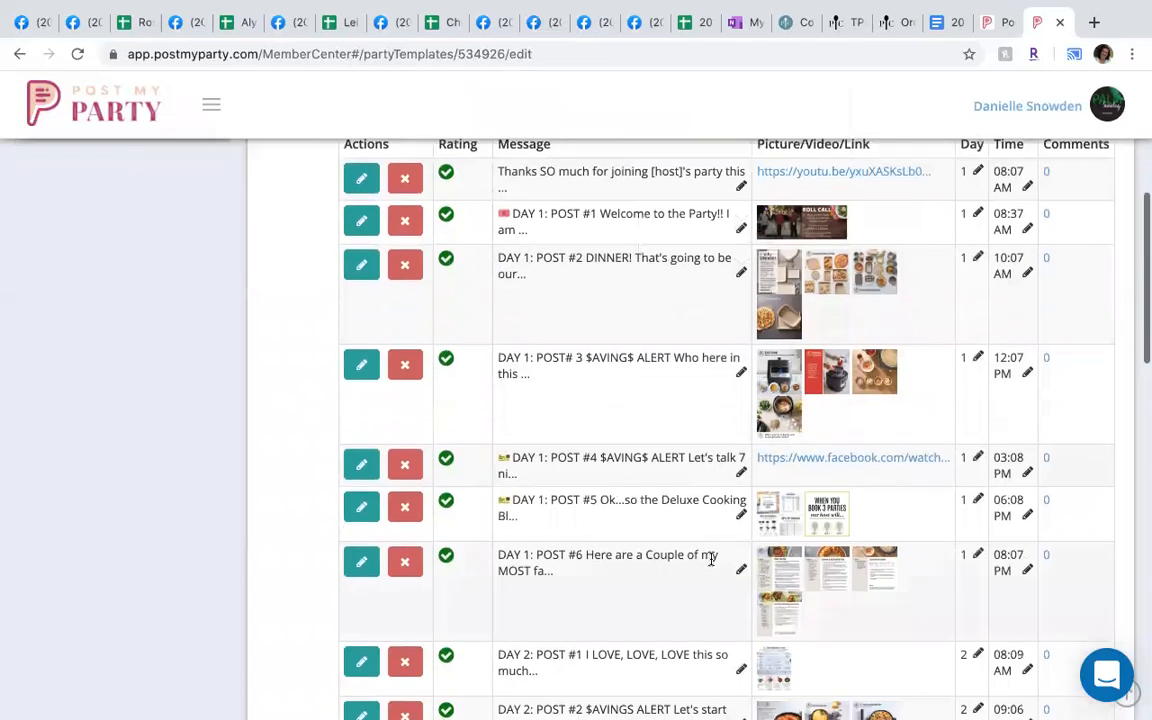
click(741, 473)
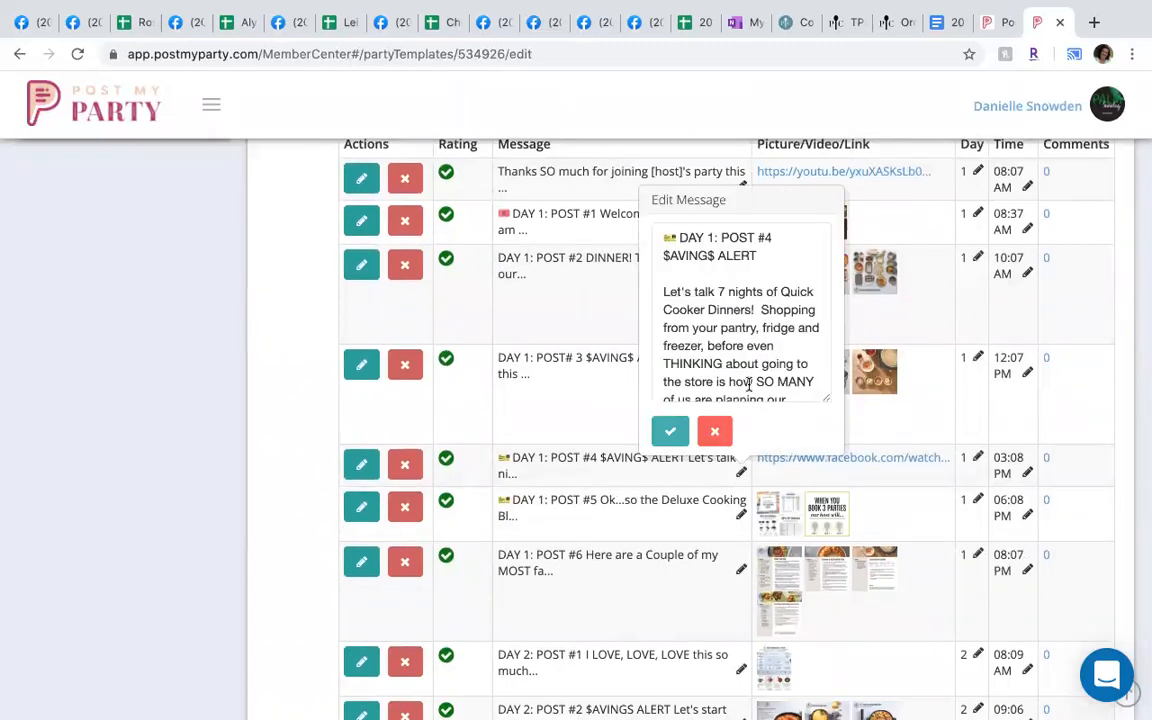
scroll(748, 384, down, 10)
scroll(748, 384, up, 3)
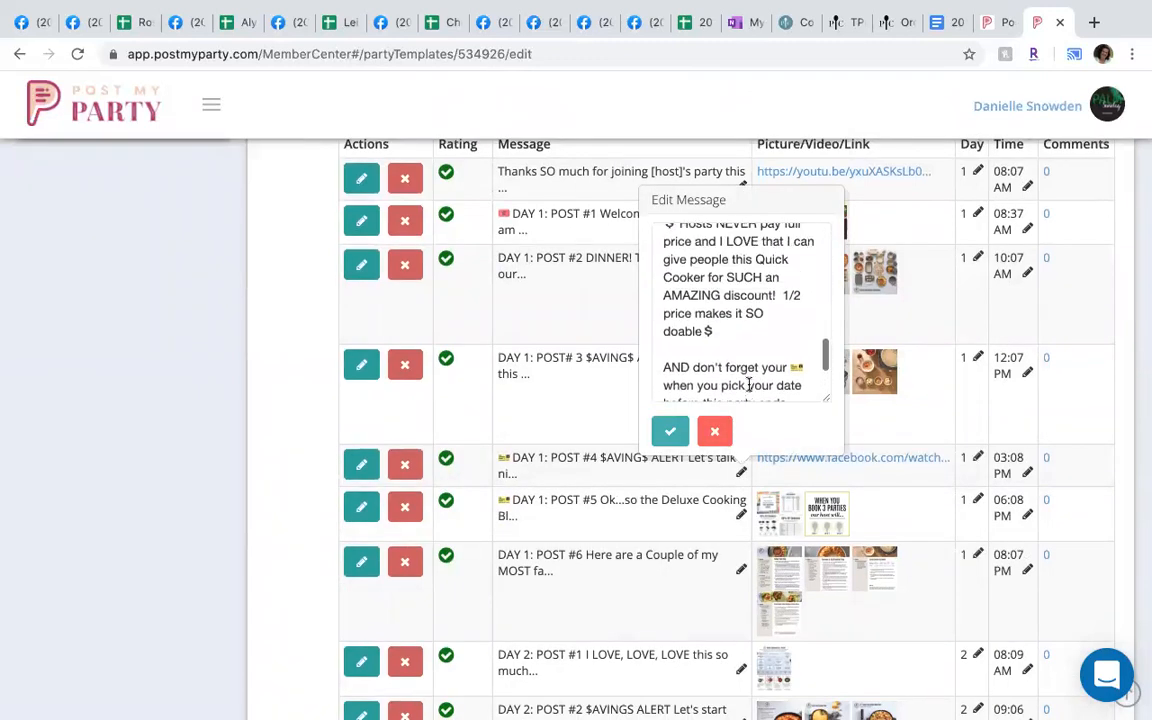
scroll(748, 384, down, 3)
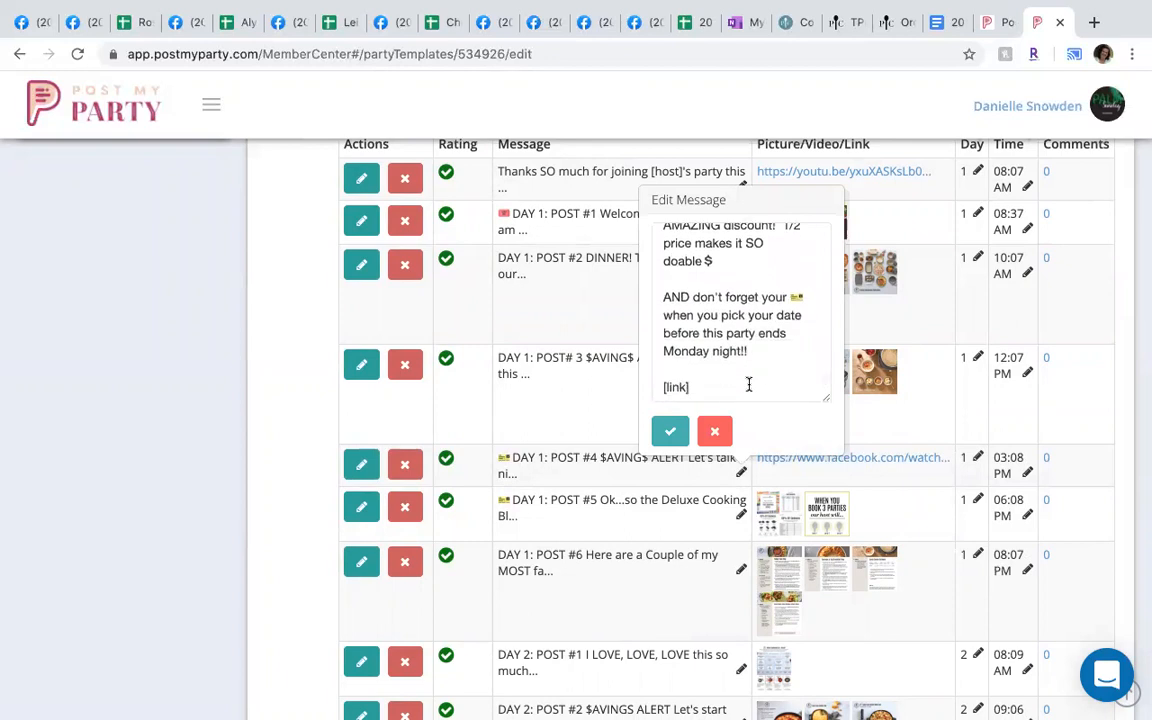
scroll(748, 384, up, 3)
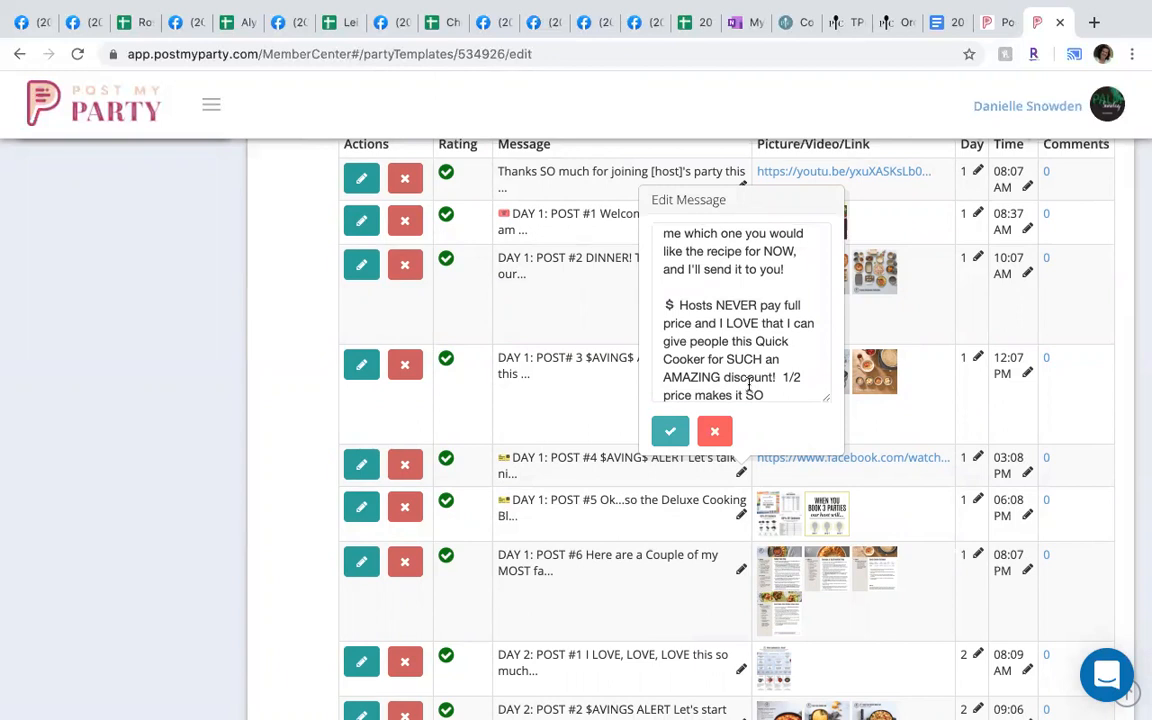
scroll(748, 384, down, 1)
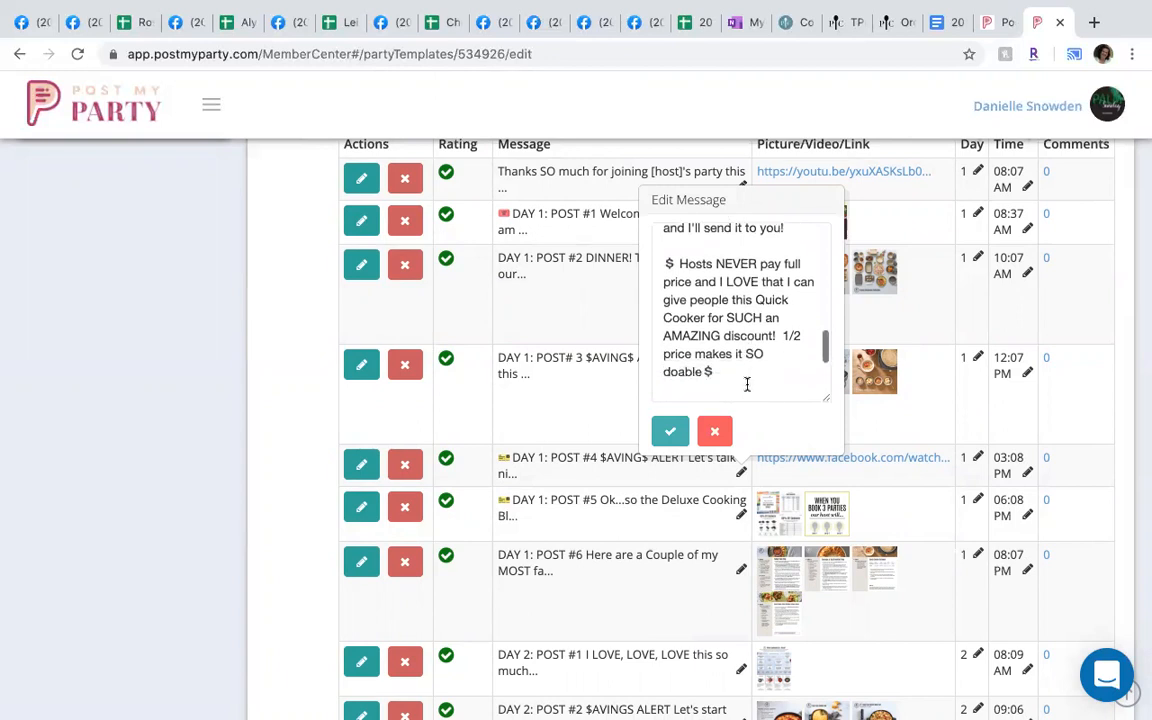
- Replace the word AMAZING before "discount!" with the [text] placeholder in the Day 1 Post #4 message
double_click(677, 338)
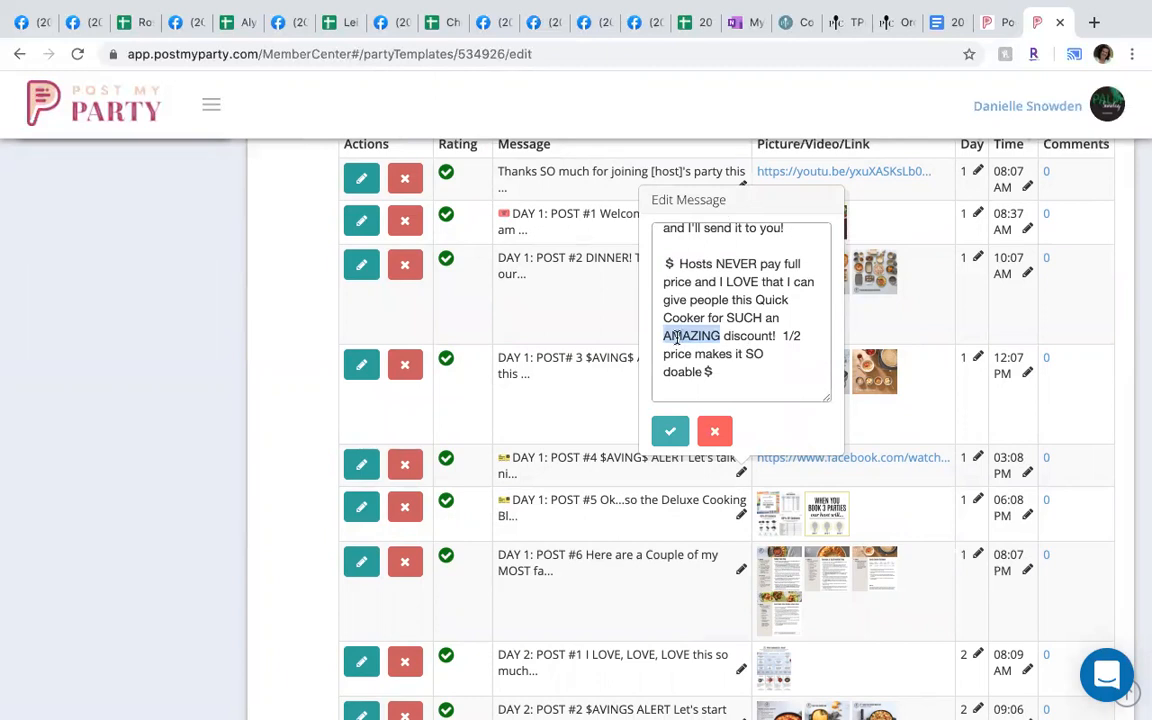
text({)
key(BackSpace)
text([)
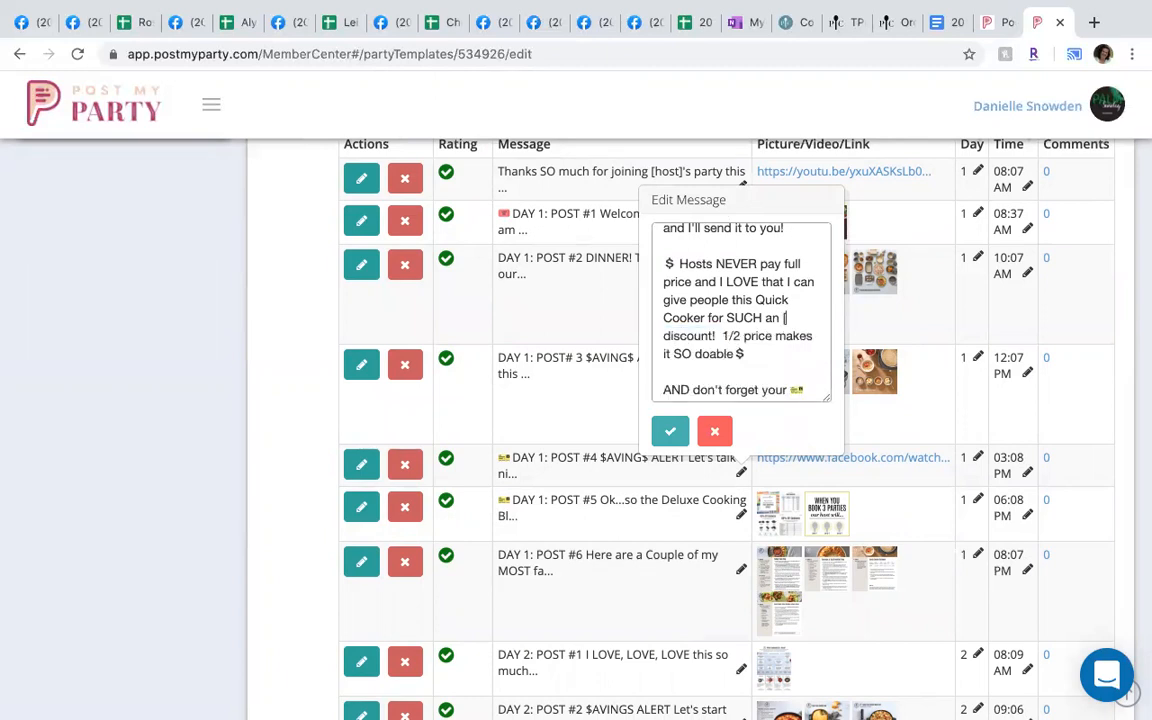
text(text])
- Switch back to the new party form and set the [text] replacement to AMAZING
click(1000, 22)
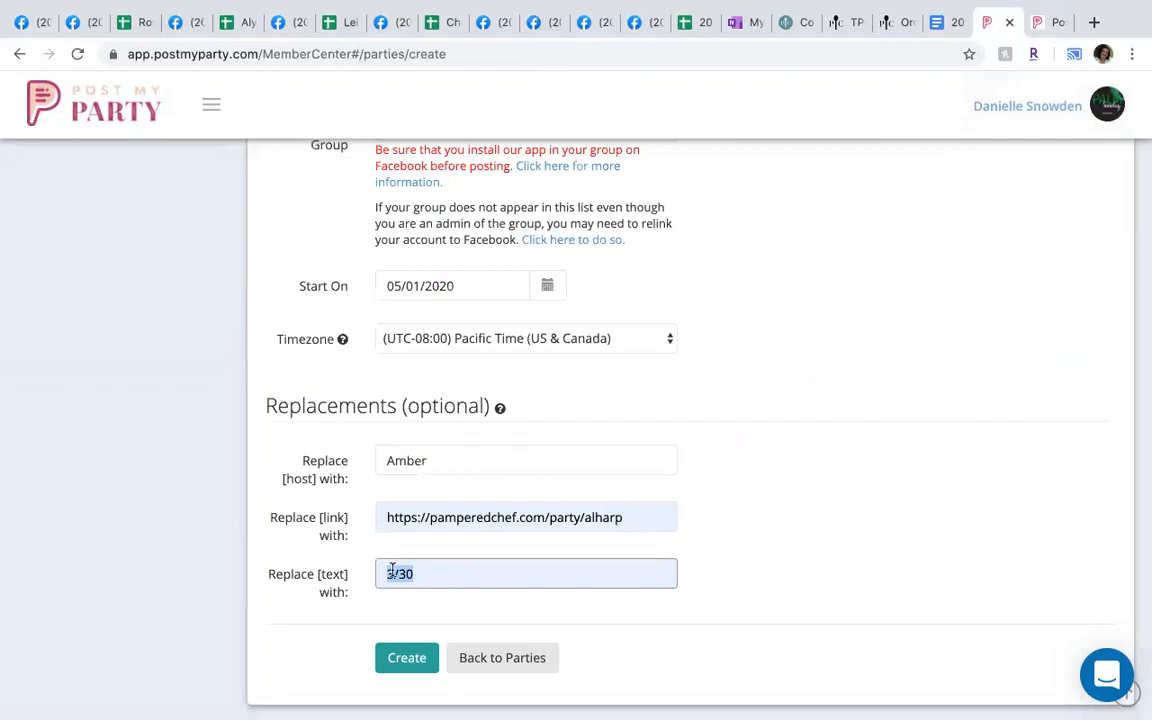
text(AMAZING)
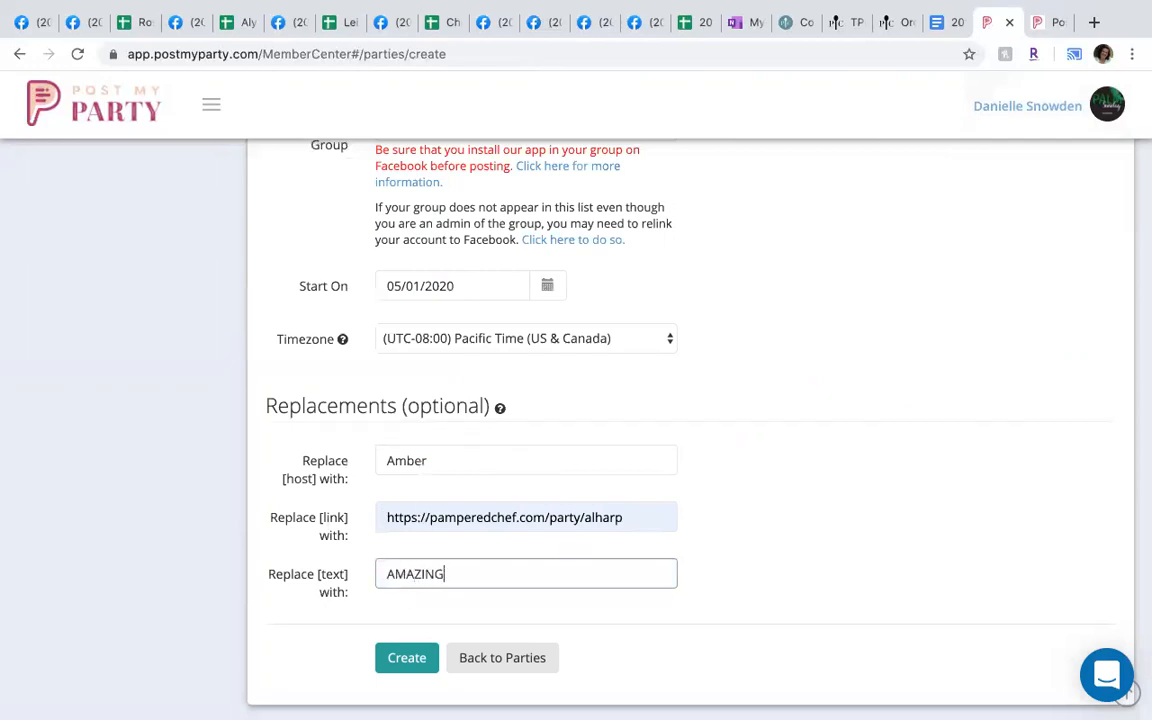
- Discard the Day 1 Post #4 message edit in the template and return to the new party form
click(1043, 22)
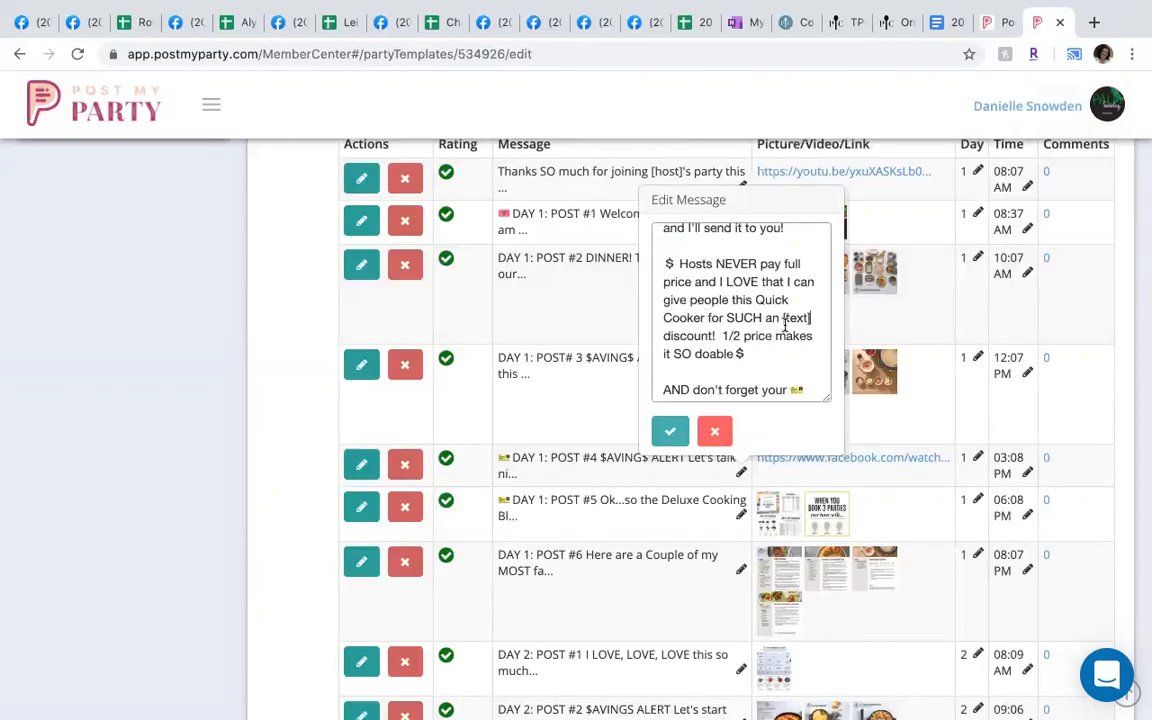
click(718, 430)
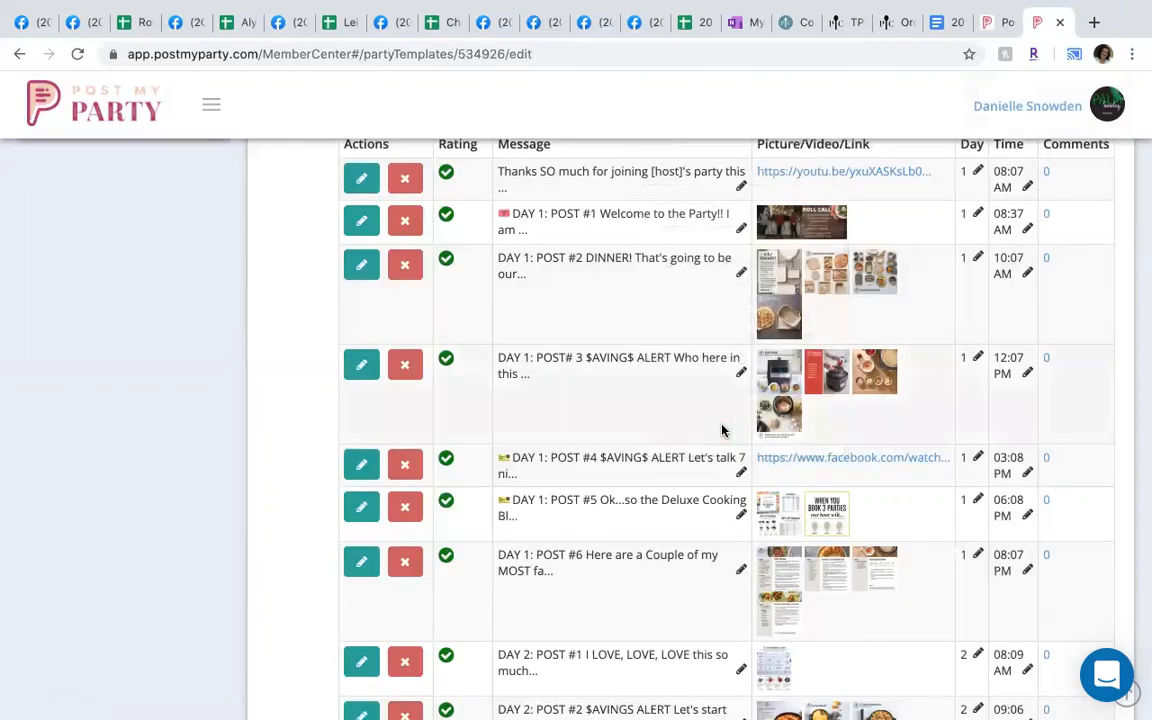
click(997, 23)
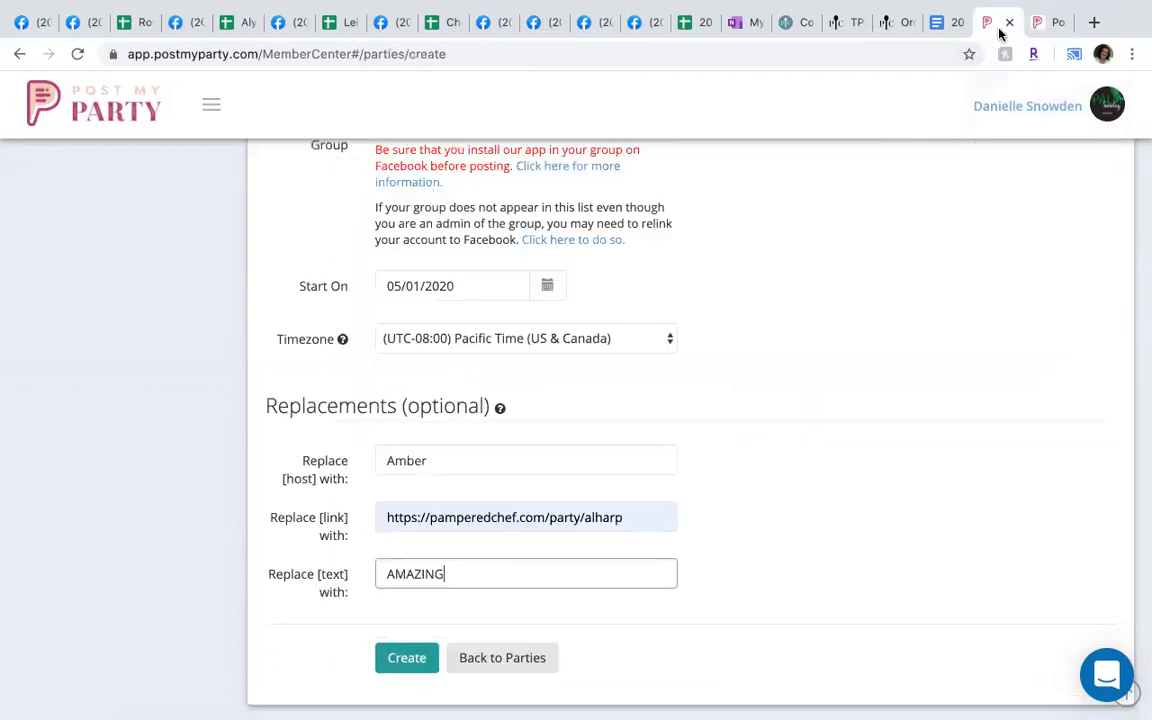
- Leave the new party form and open the first CABIN FEVER party based on 2020 COVID TEMPLATE 1 from the parties list
click(400, 662)
scroll(727, 449, up, 2)
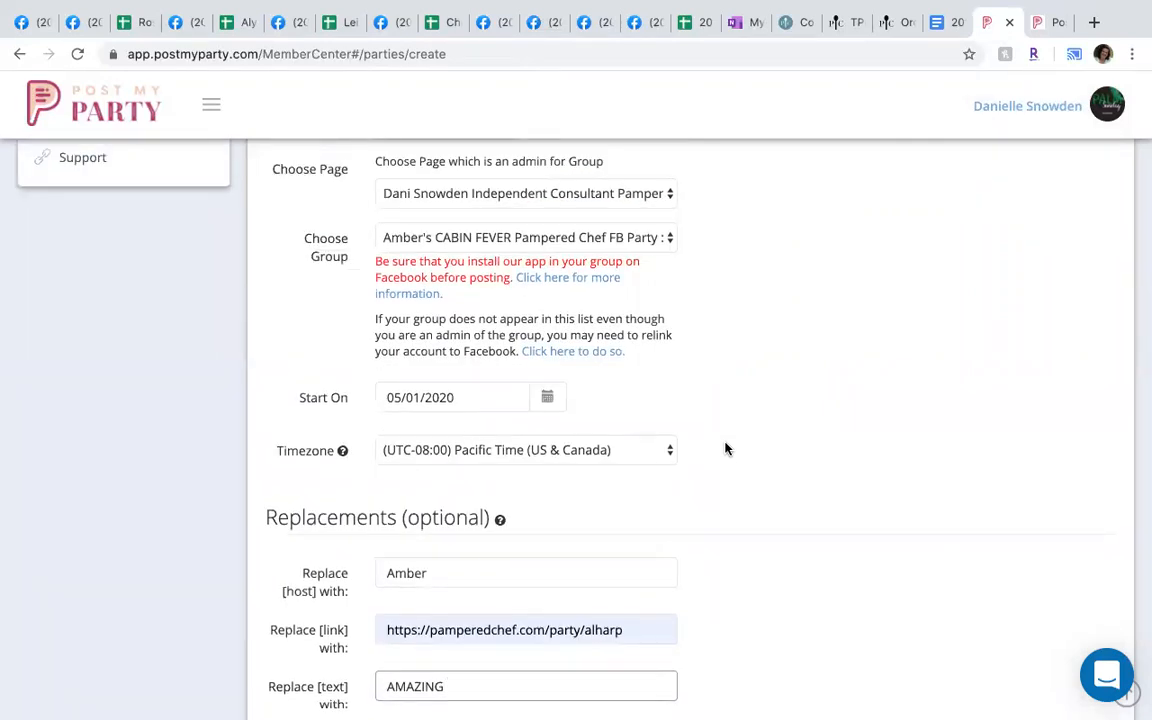
scroll(725, 447, up, 5)
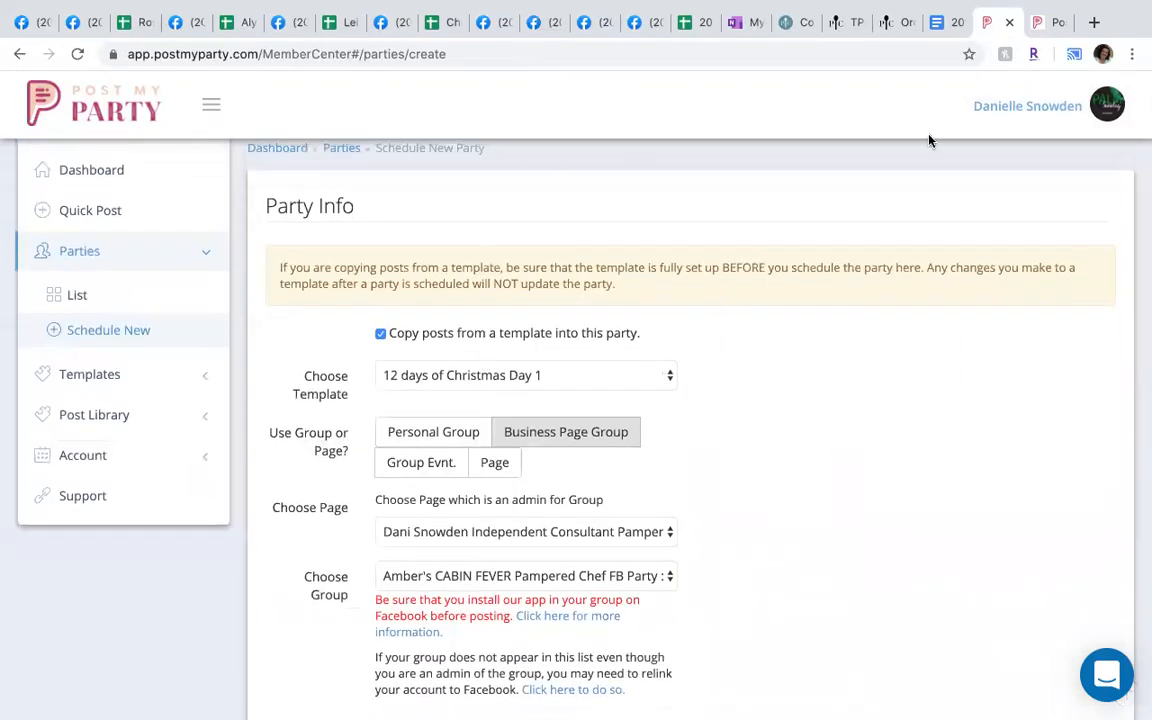
click(84, 298)
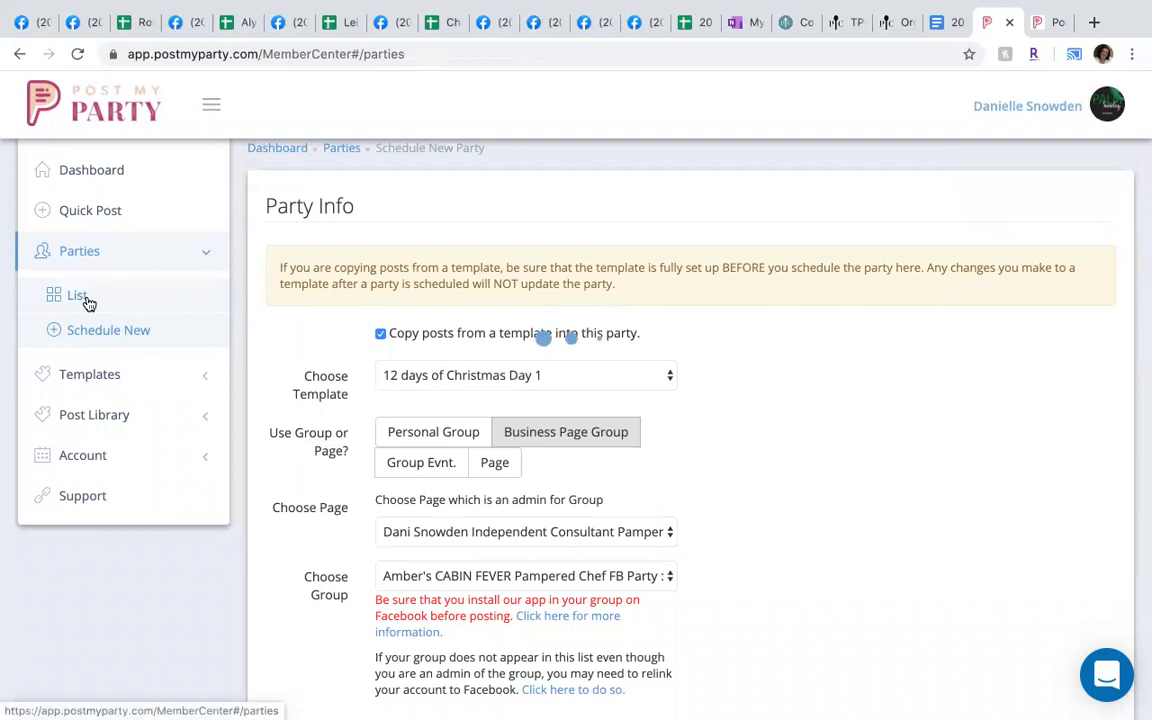
scroll(580, 441, down, 2)
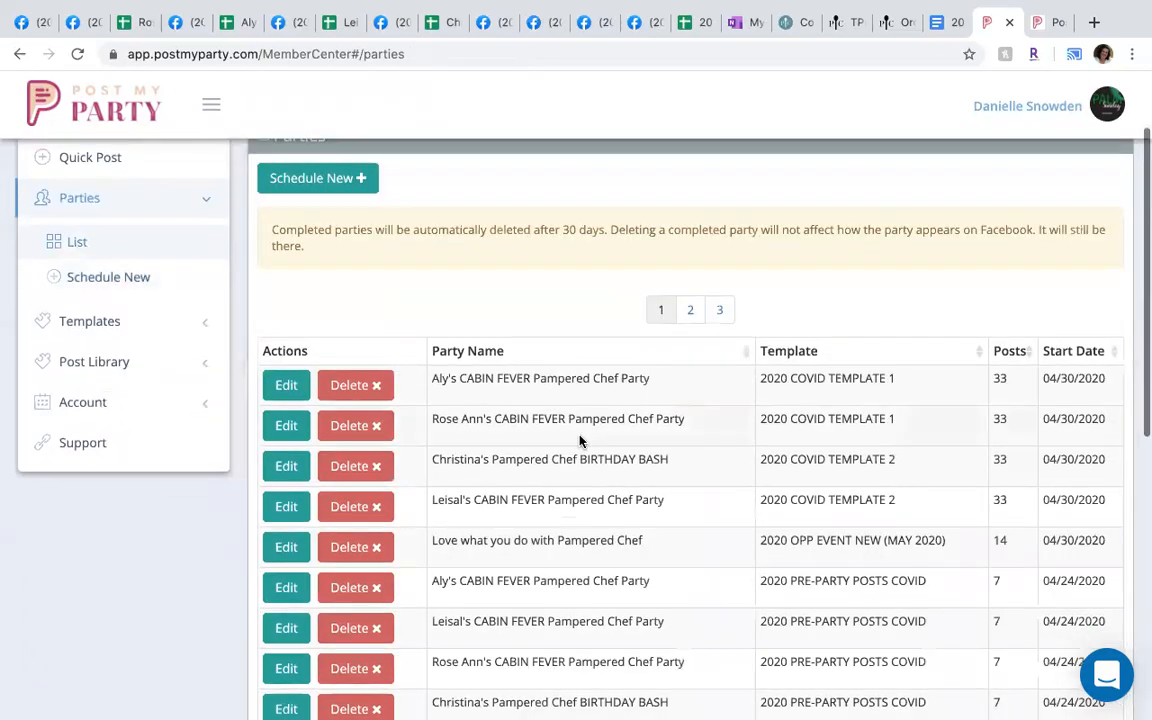
click(286, 387)
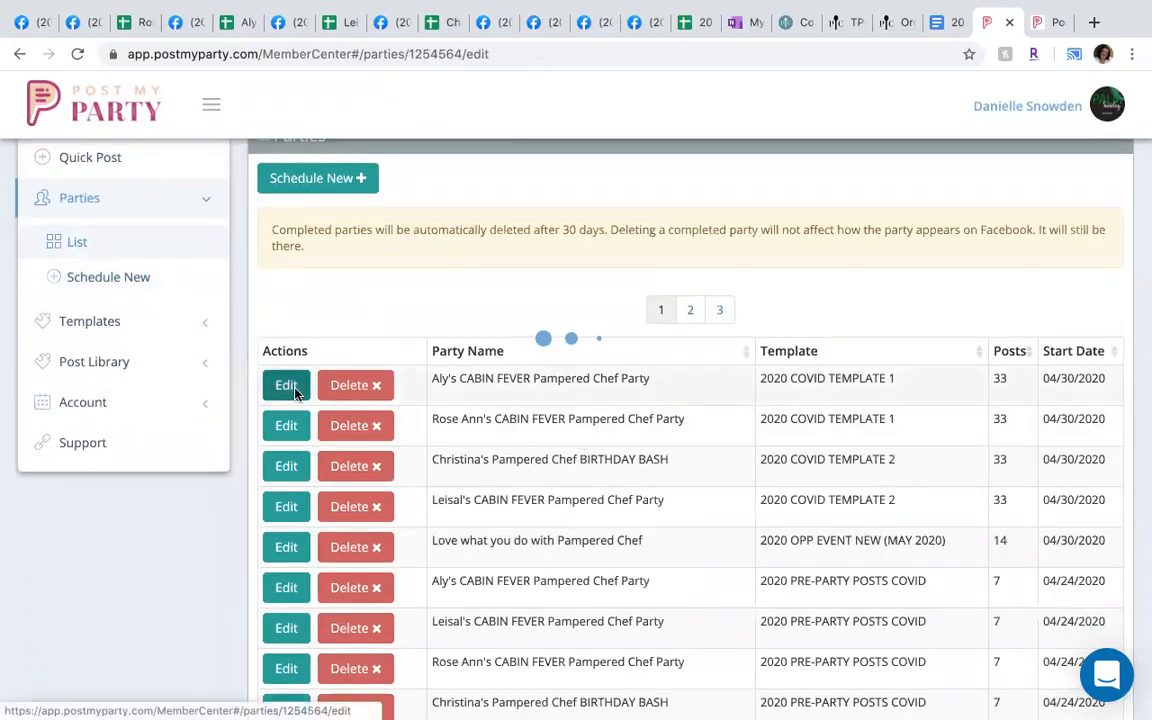
- Examine the scheduled times and posting status of the party's Day 1 and Day 2 posts
scroll(705, 407, down, 4)
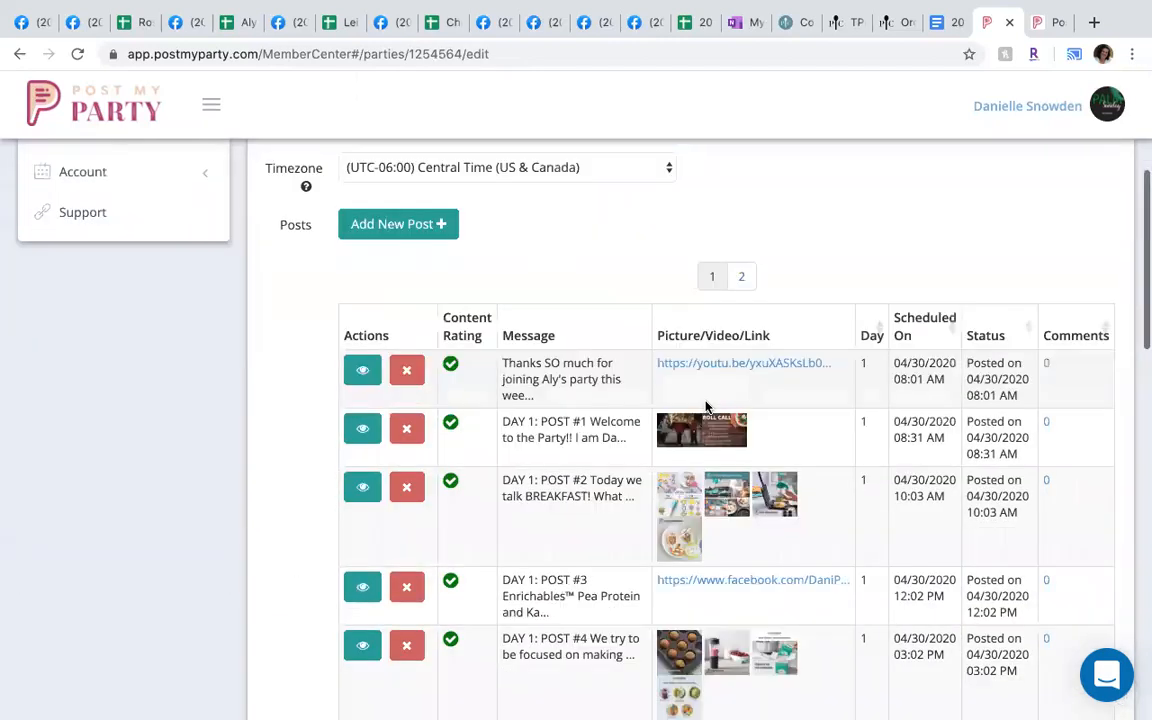
scroll(581, 440, down, 2)
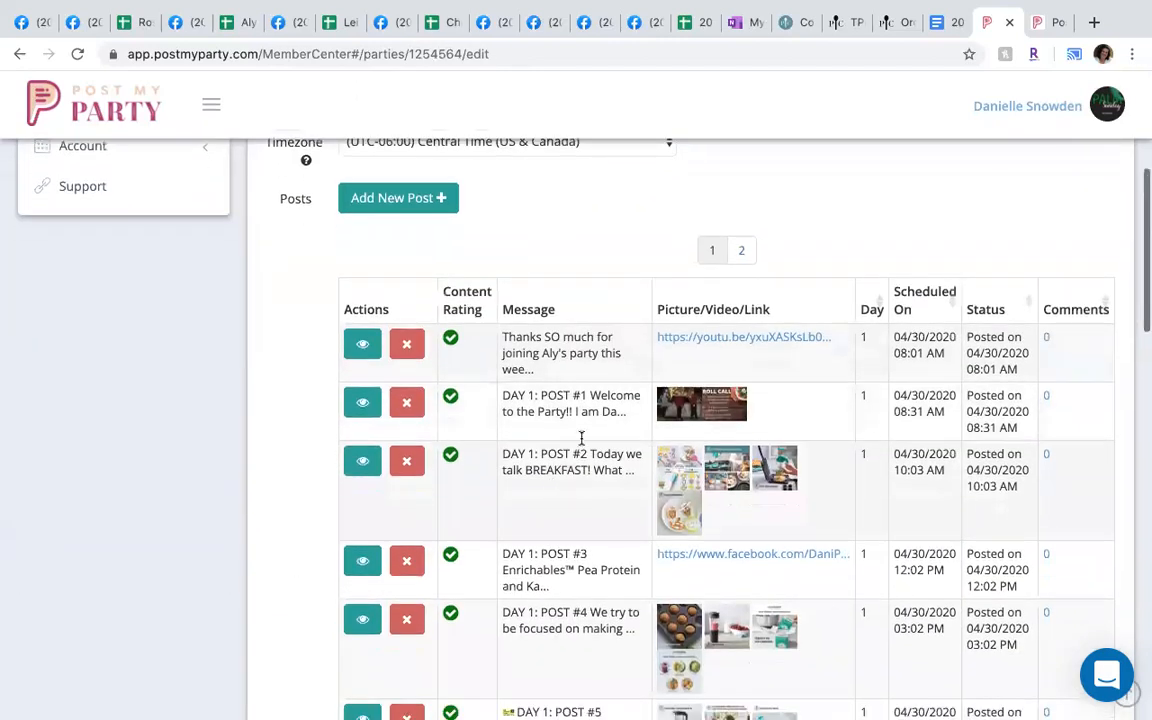
scroll(626, 516, down, 6)
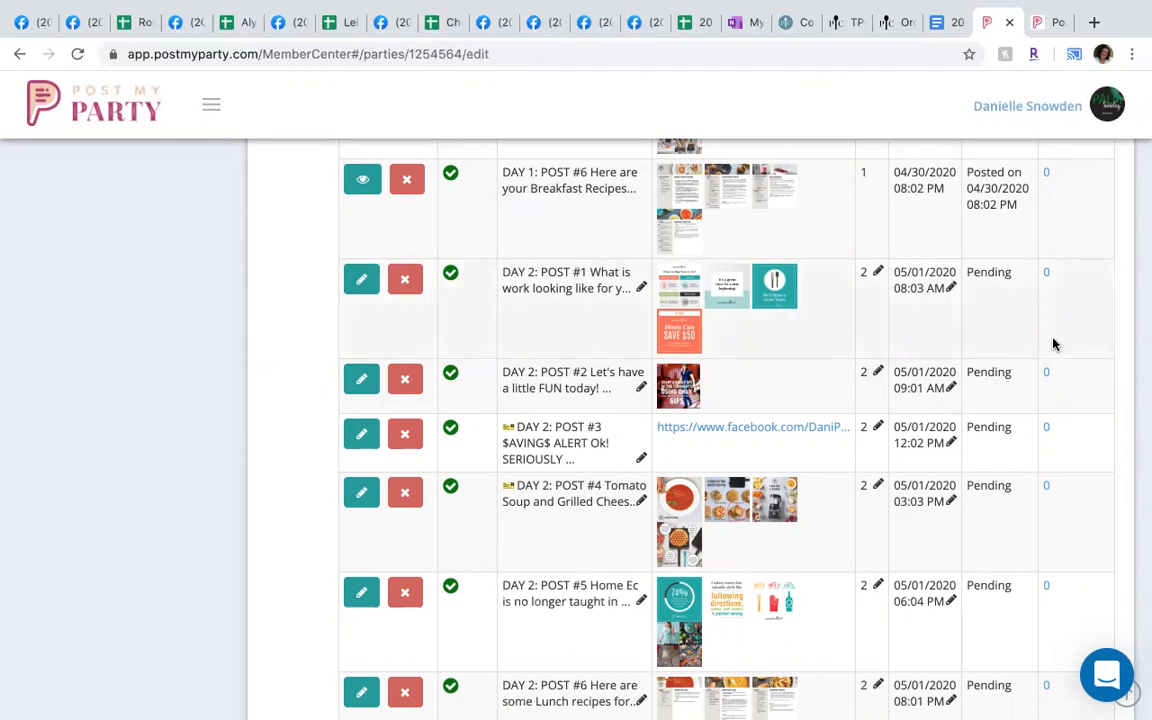
- Open the Day 2 Post #2 for editing, review its post type, message and picture, and return to the party
scroll(805, 347, up, 1)
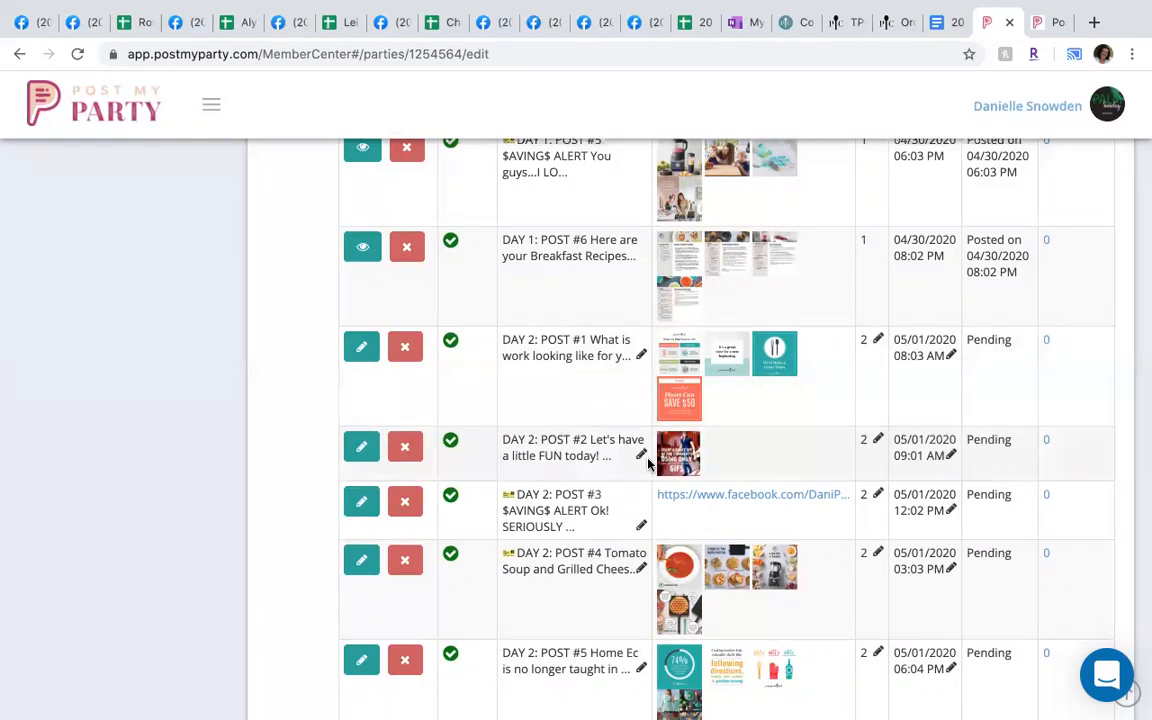
click(362, 447)
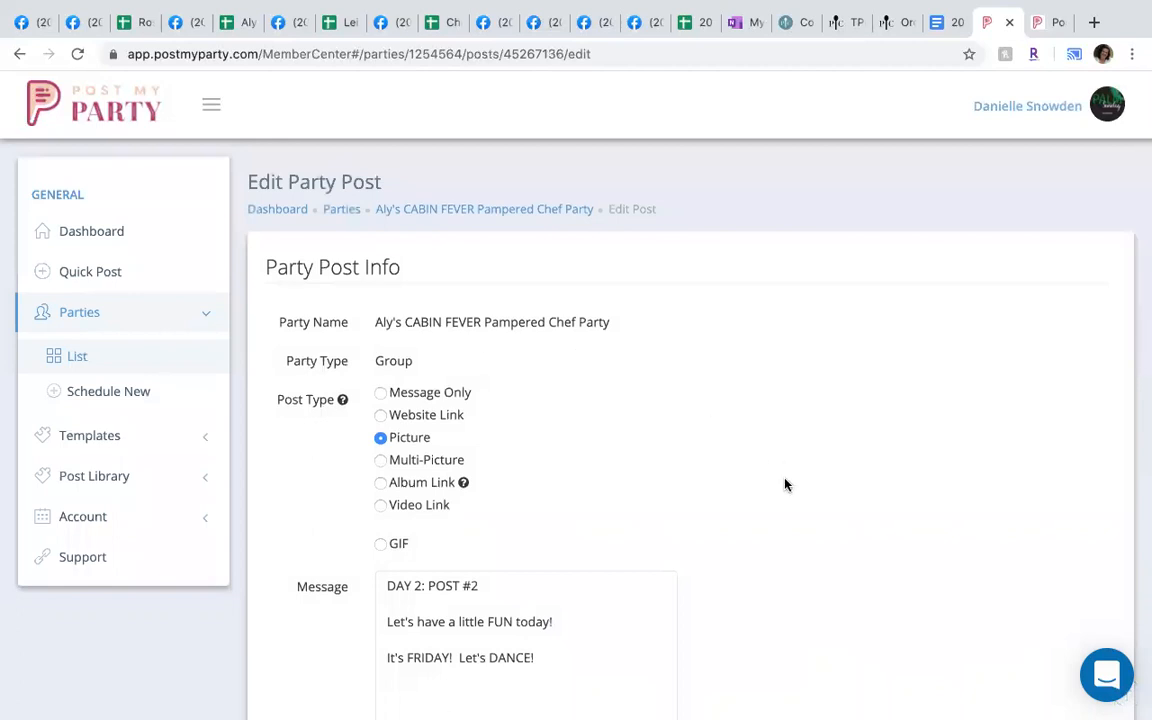
scroll(785, 485, down, 3)
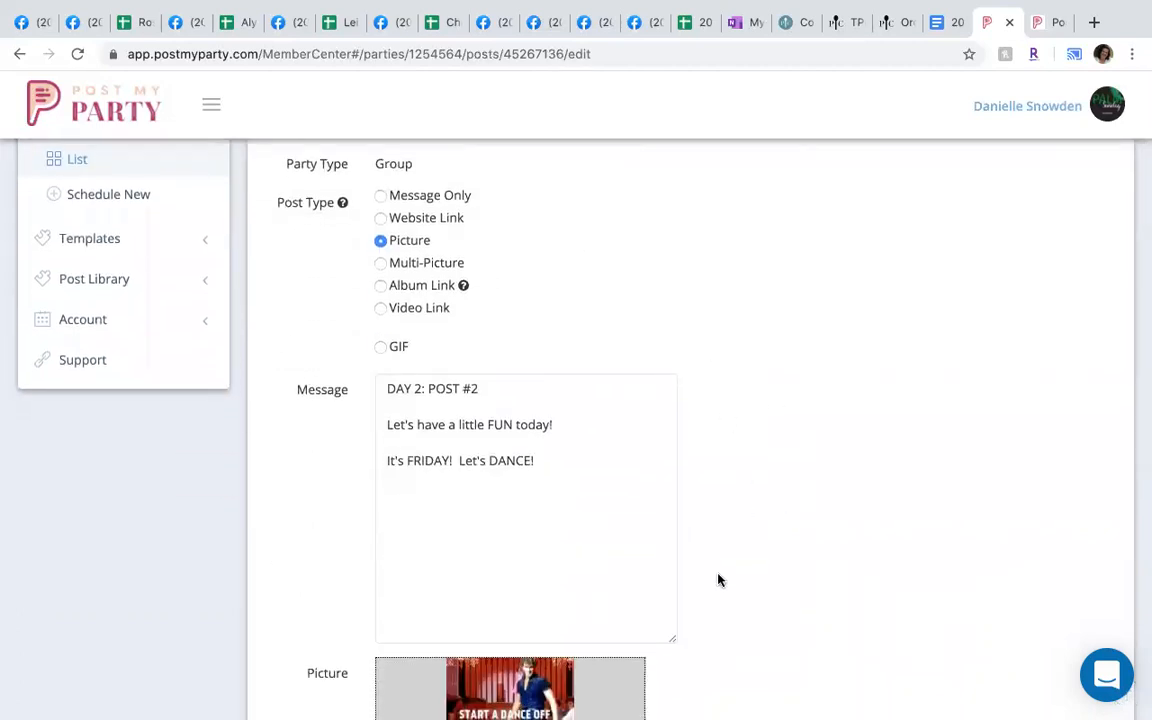
scroll(718, 580, down, 1)
scroll(717, 635, down, 2)
scroll(716, 636, up, 4)
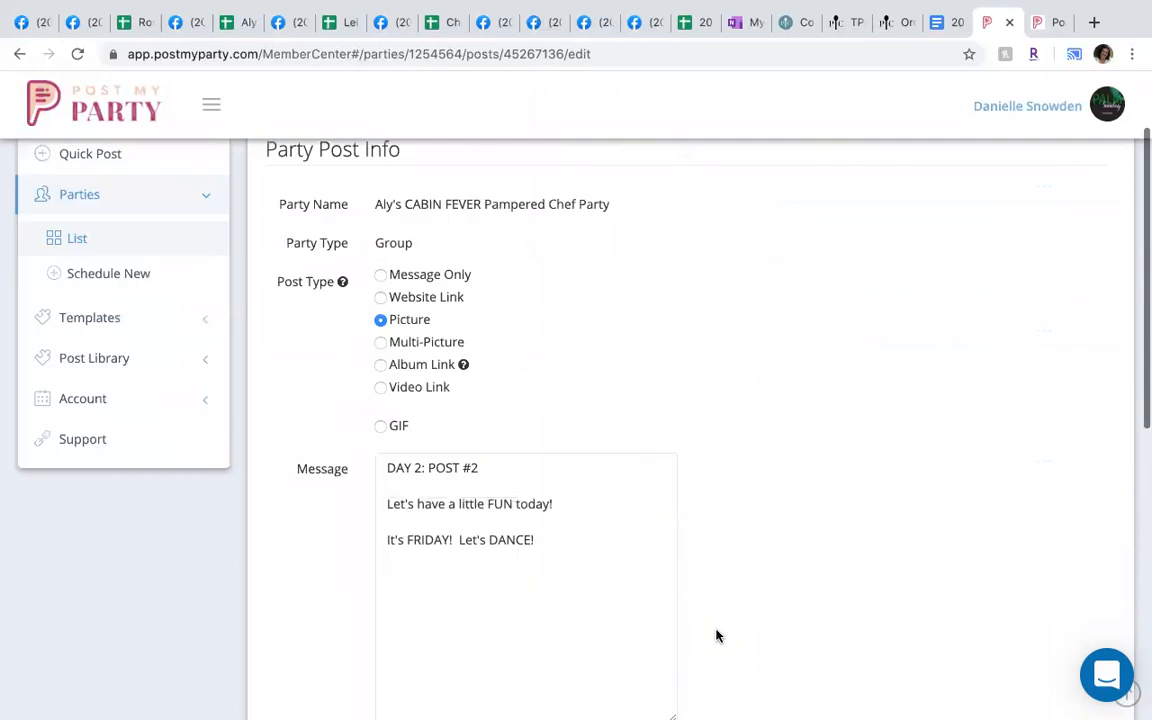
scroll(716, 636, up, 2)
click(443, 211)
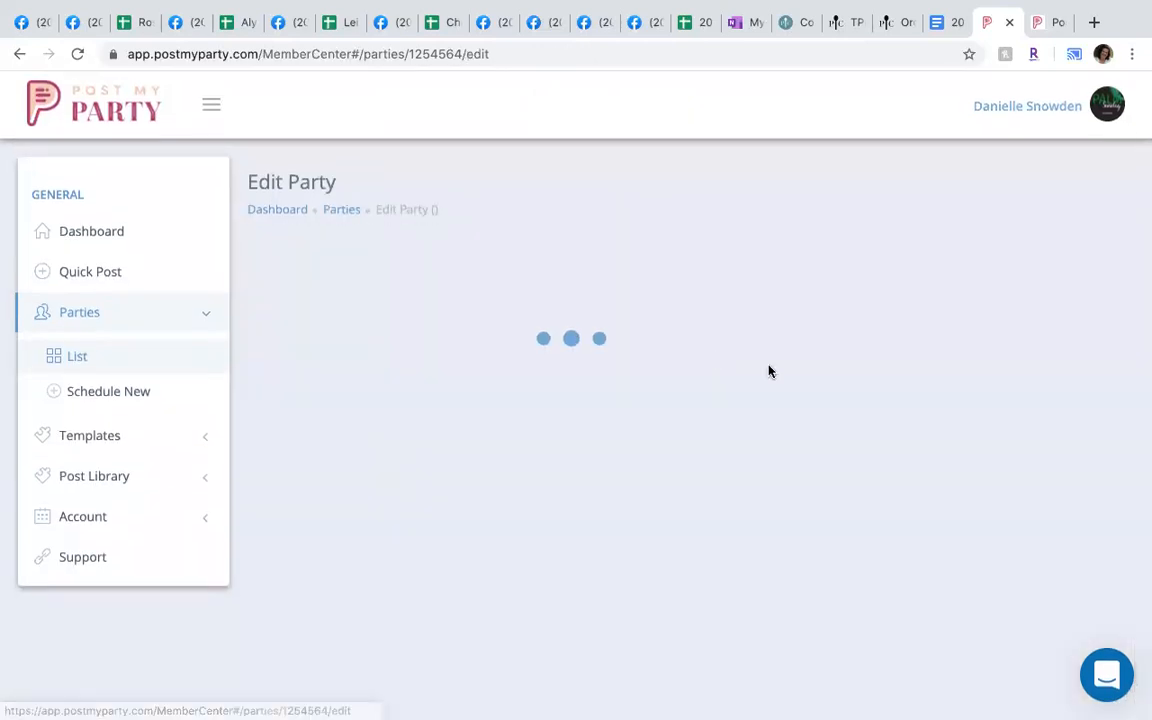
- Review the party's start date, timezone and schedule of posts from Day 1 through Day 3
scroll(766, 370, down, 5)
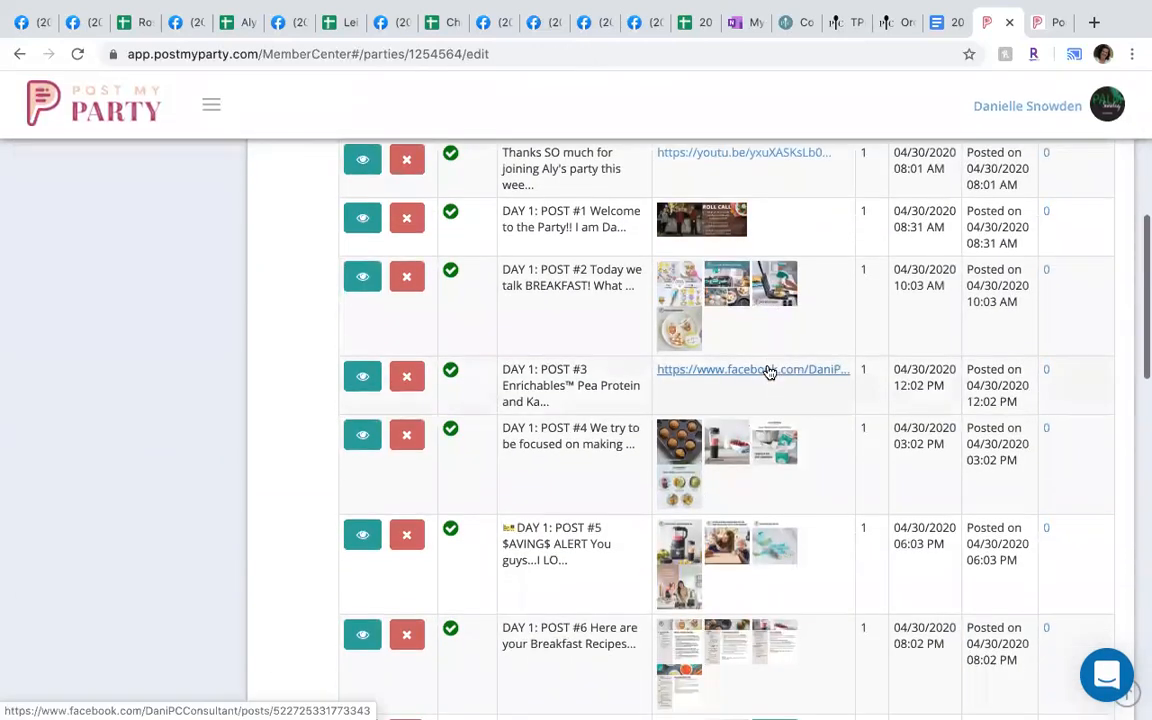
scroll(769, 372, up, 6)
scroll(769, 372, down, 4)
scroll(875, 458, down, 1)
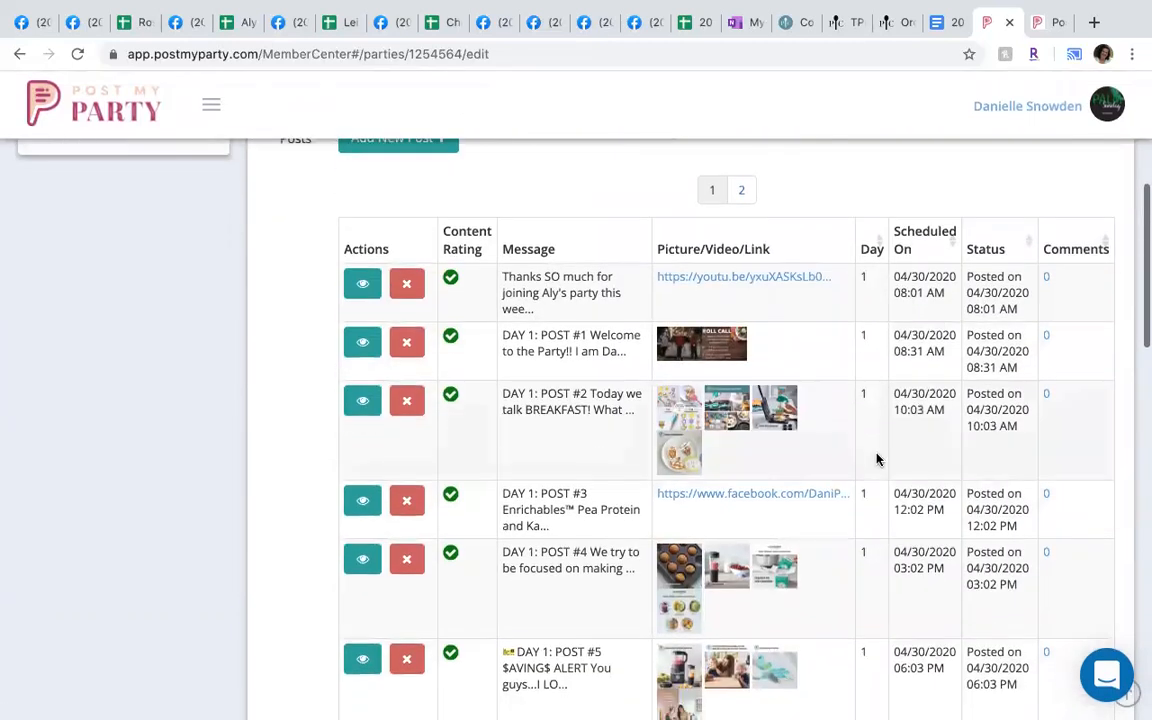
scroll(875, 458, down, 4)
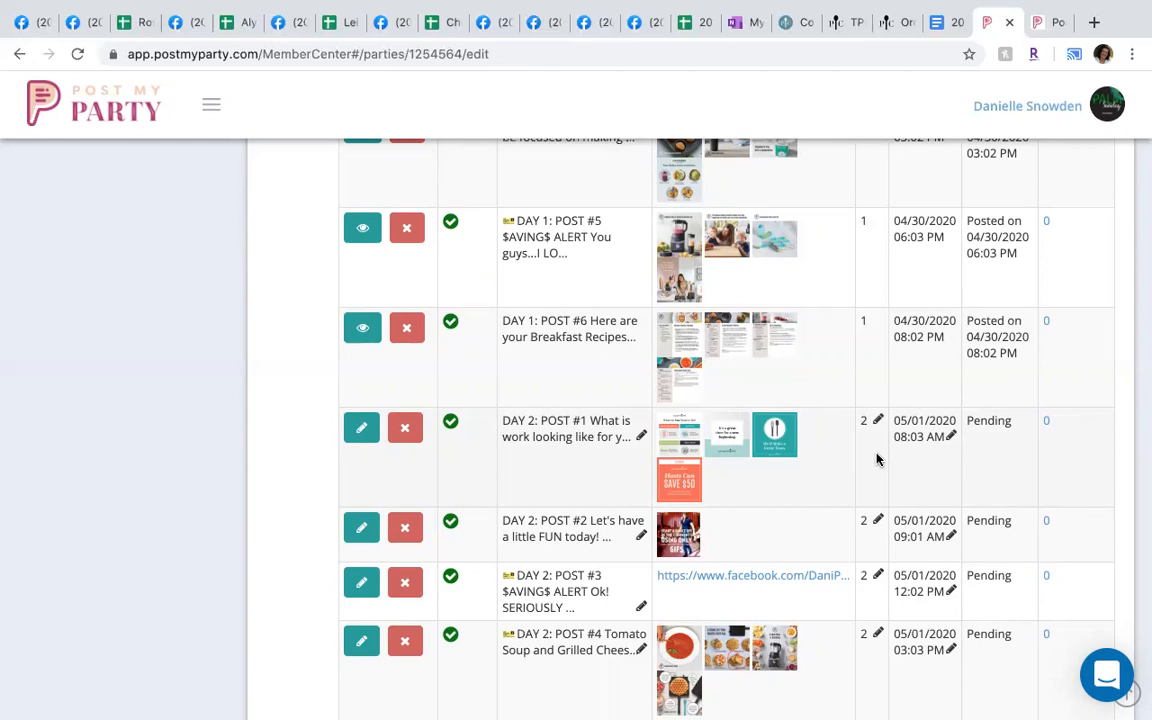
scroll(876, 459, up, 5)
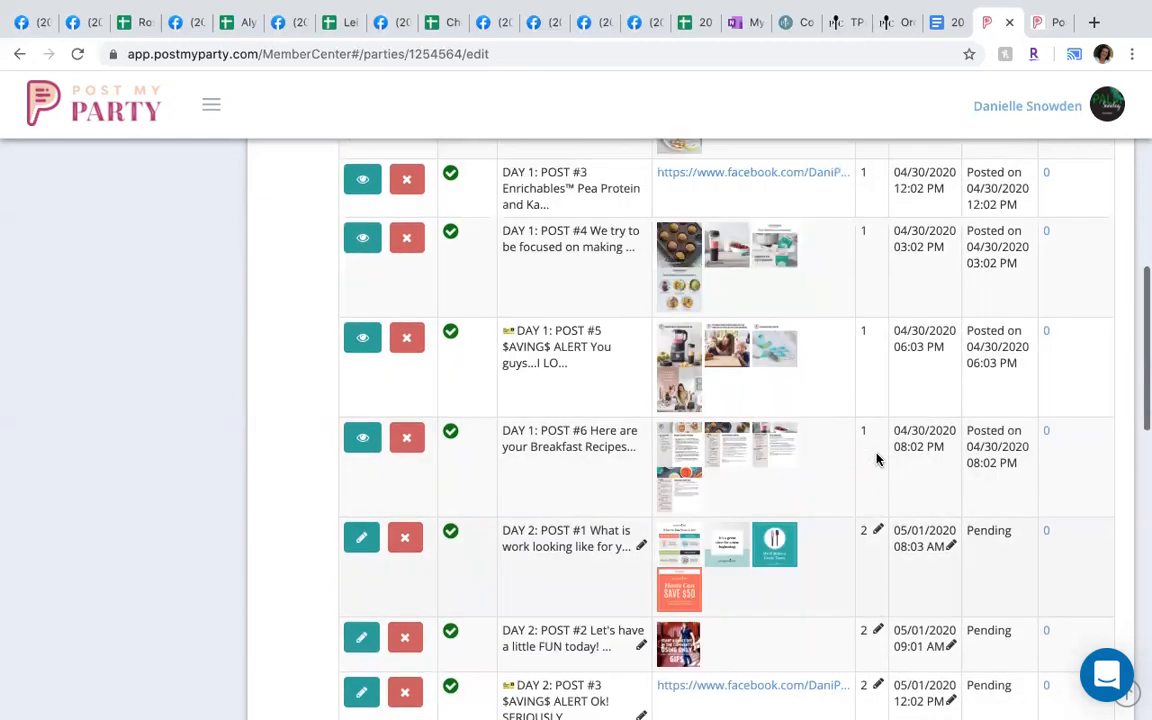
scroll(876, 459, up, 3)
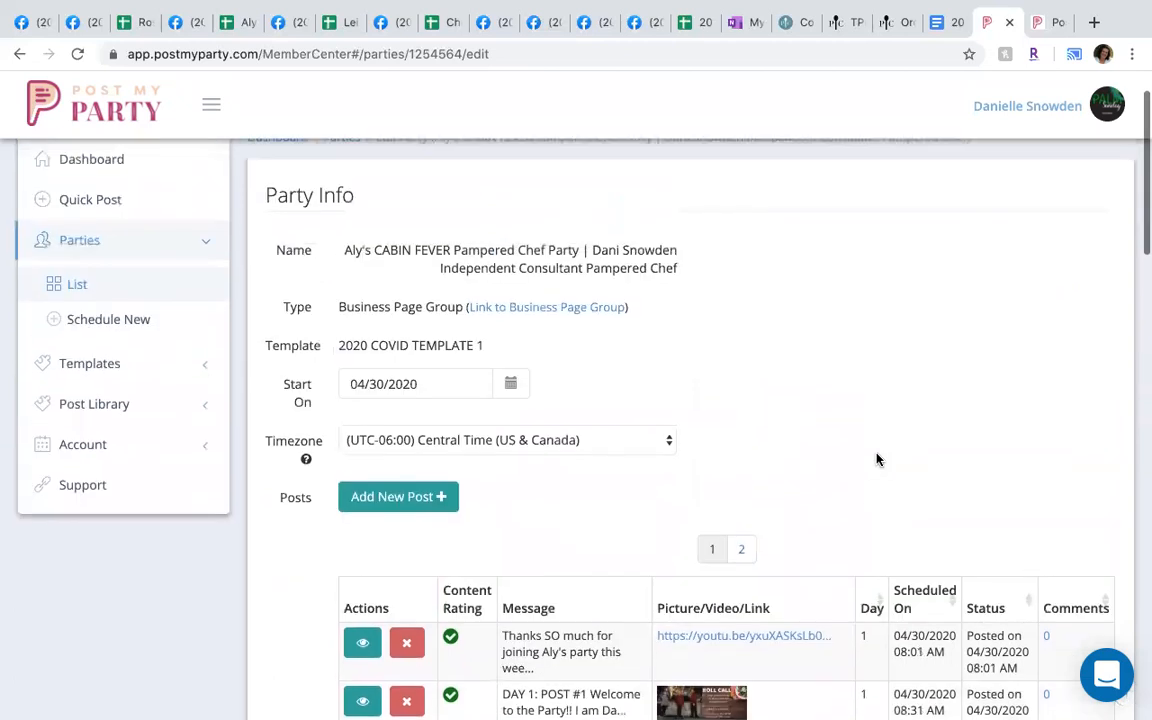
scroll(876, 459, down, 5)
scroll(876, 459, down, 10)
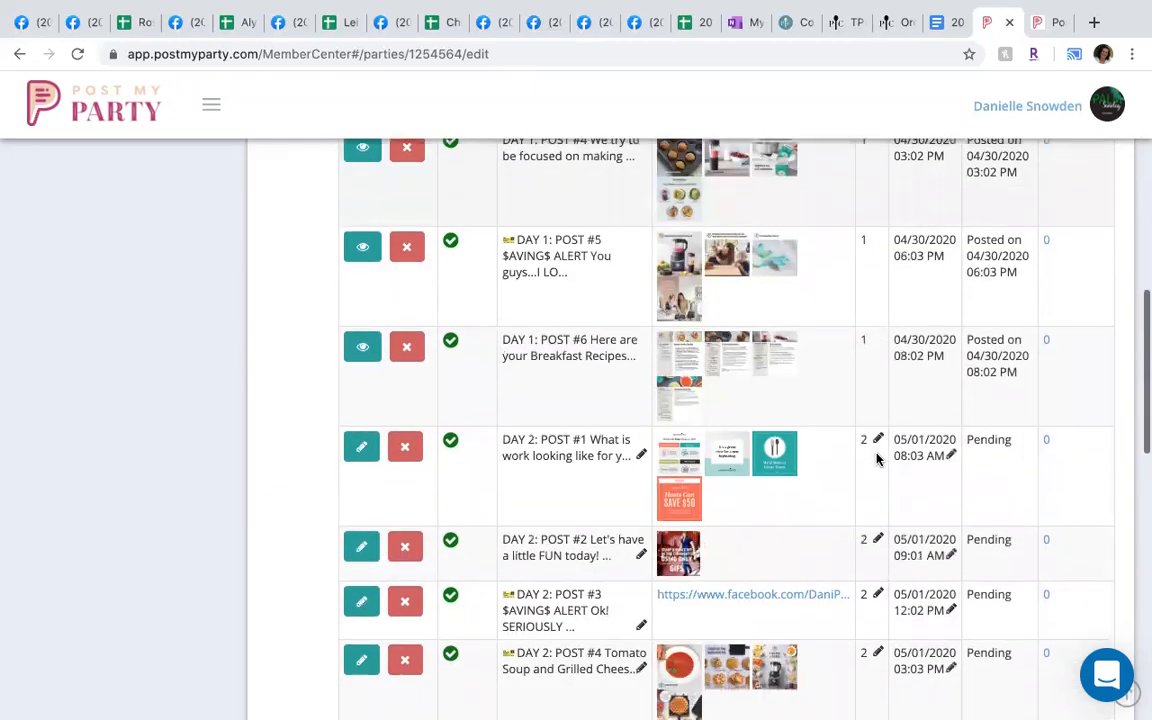
scroll(879, 459, down, 10)
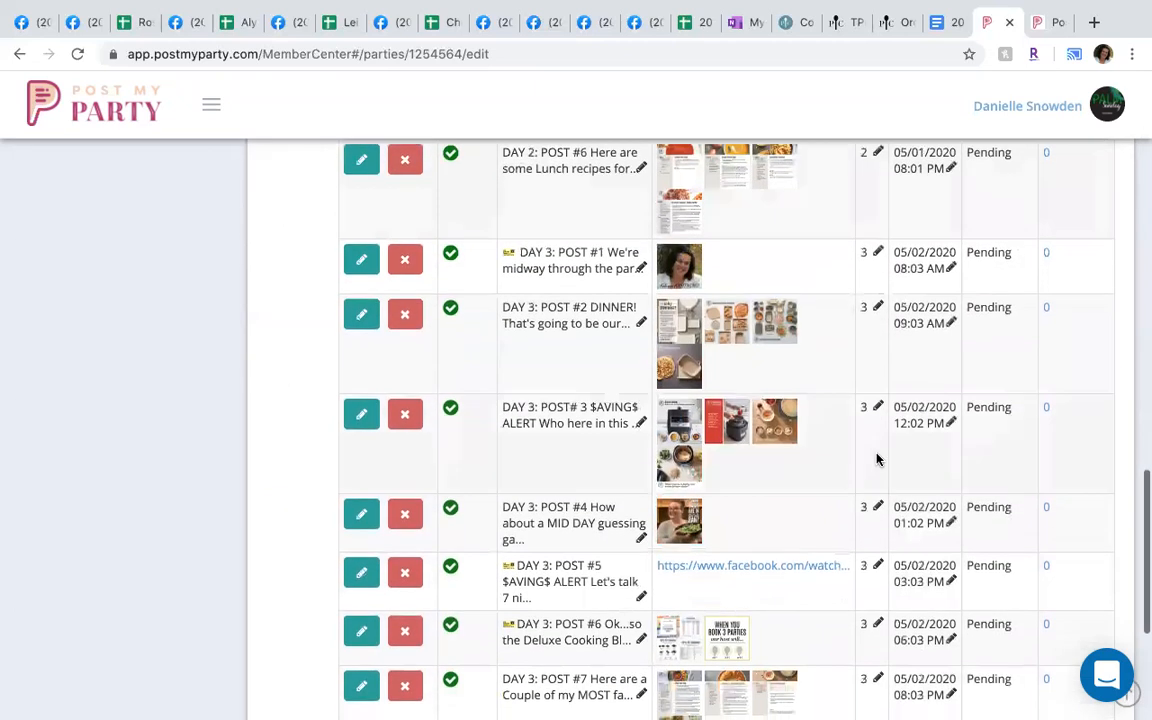
scroll(876, 459, up, 15)
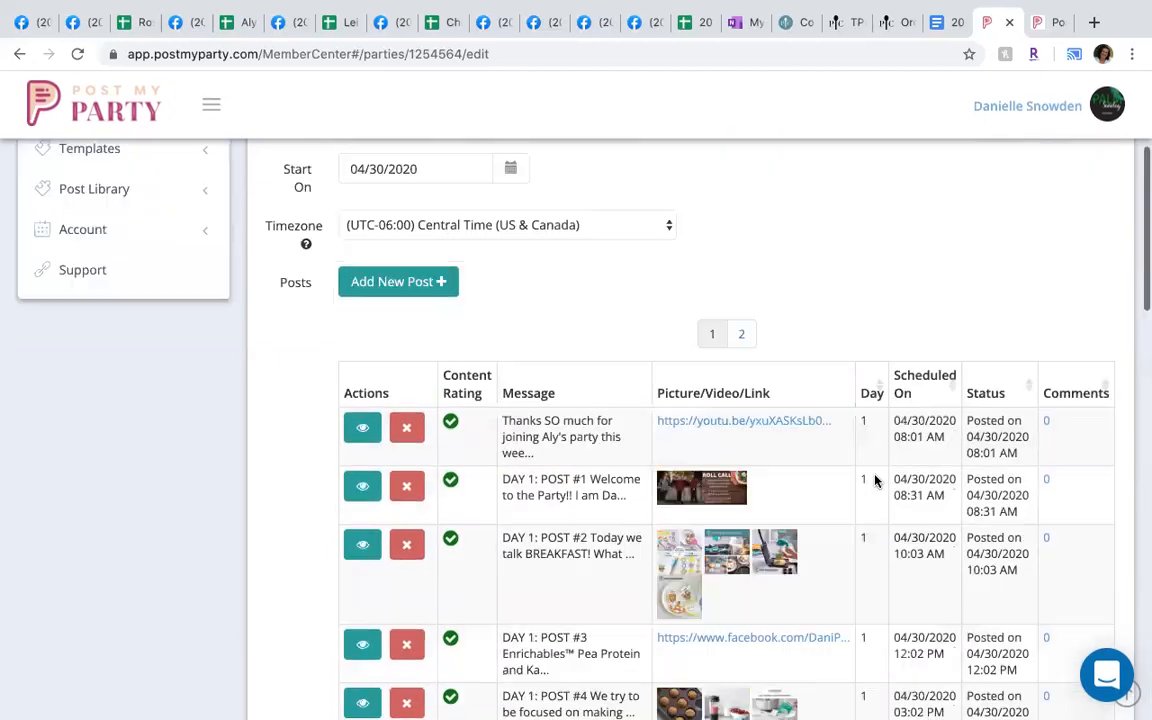